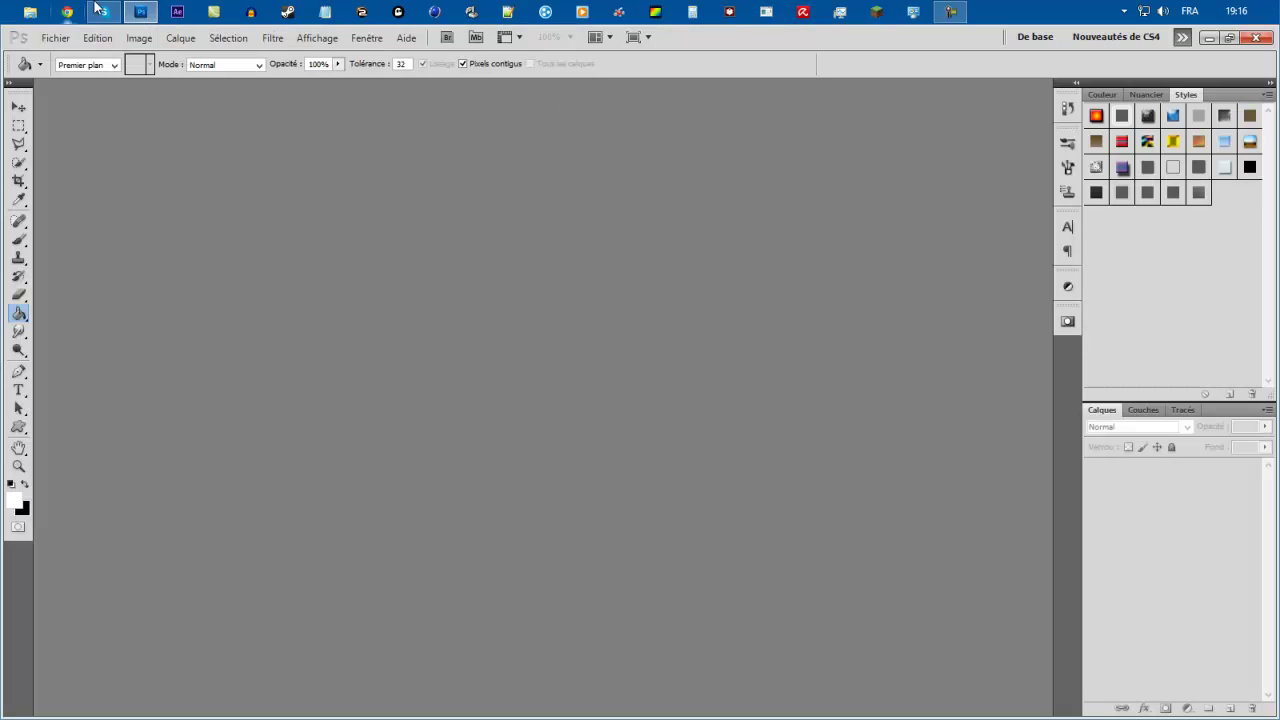
left_click(58, 39)
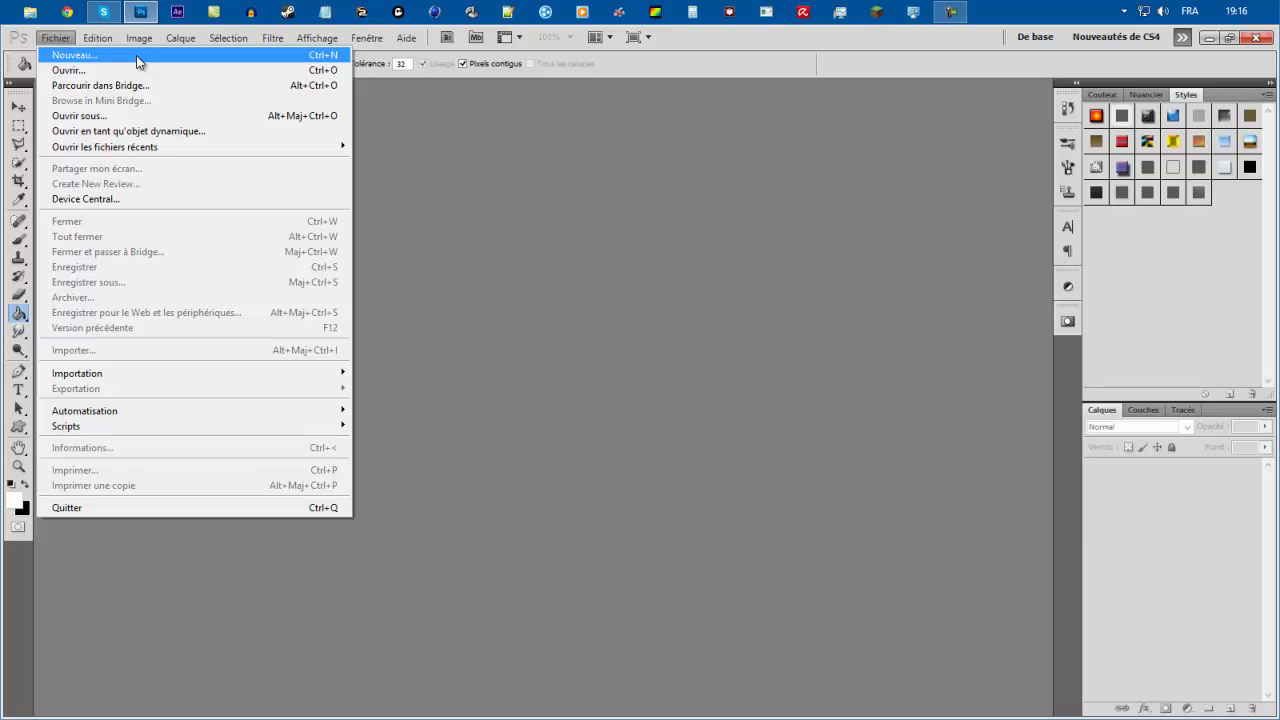
left_click(482, 225)
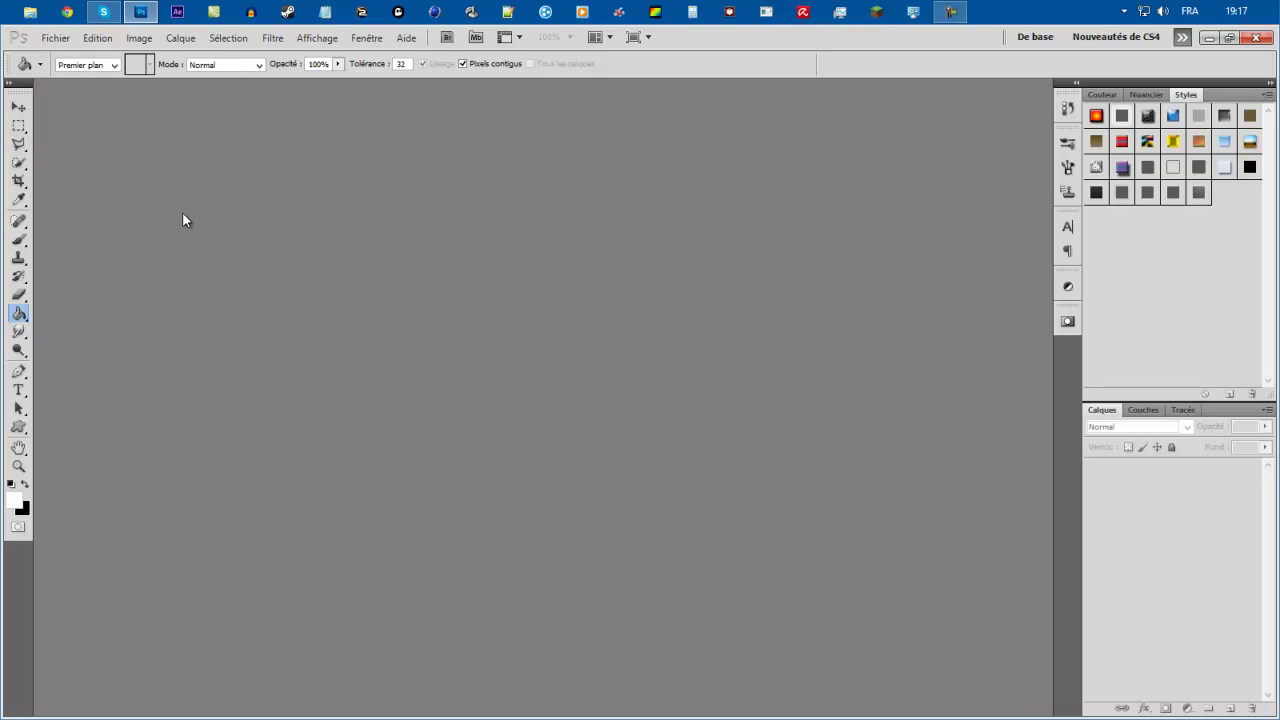
- Preview the De base and Nouveautés de CS4 workspaces, and switch to the Les indispensables workspace
left_click(1047, 42)
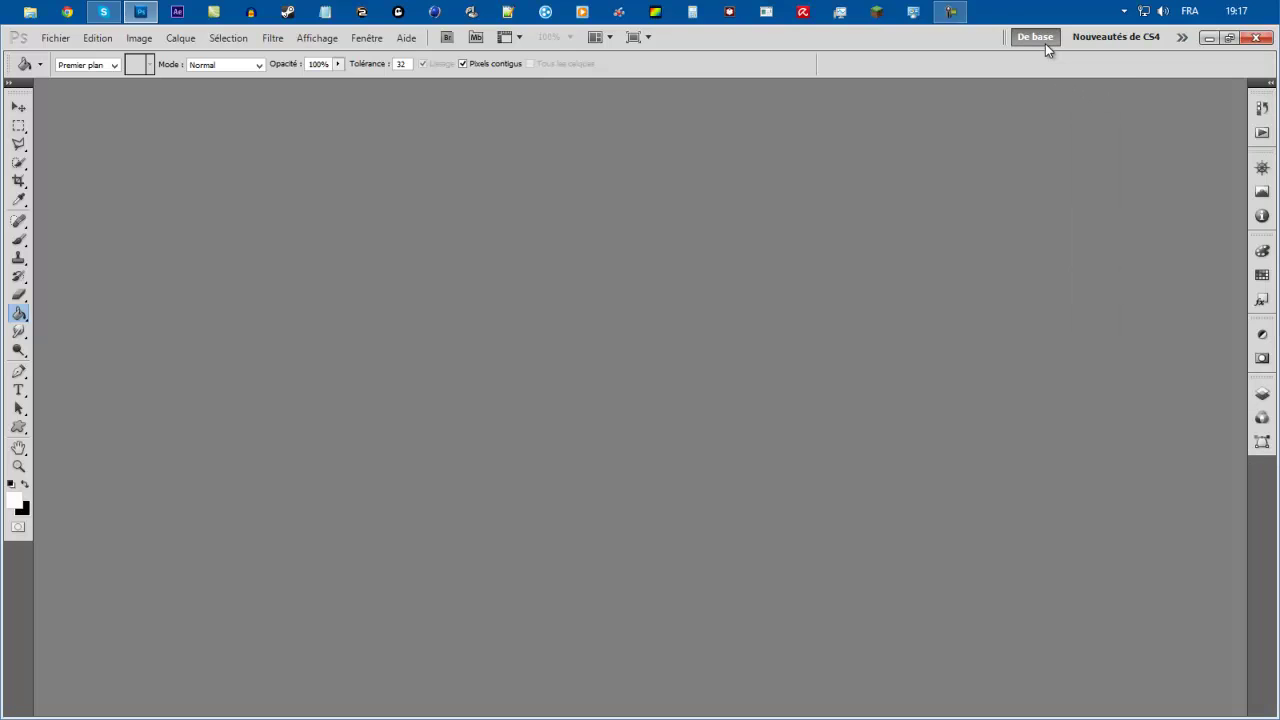
left_click(1121, 36)
left_click(1182, 37)
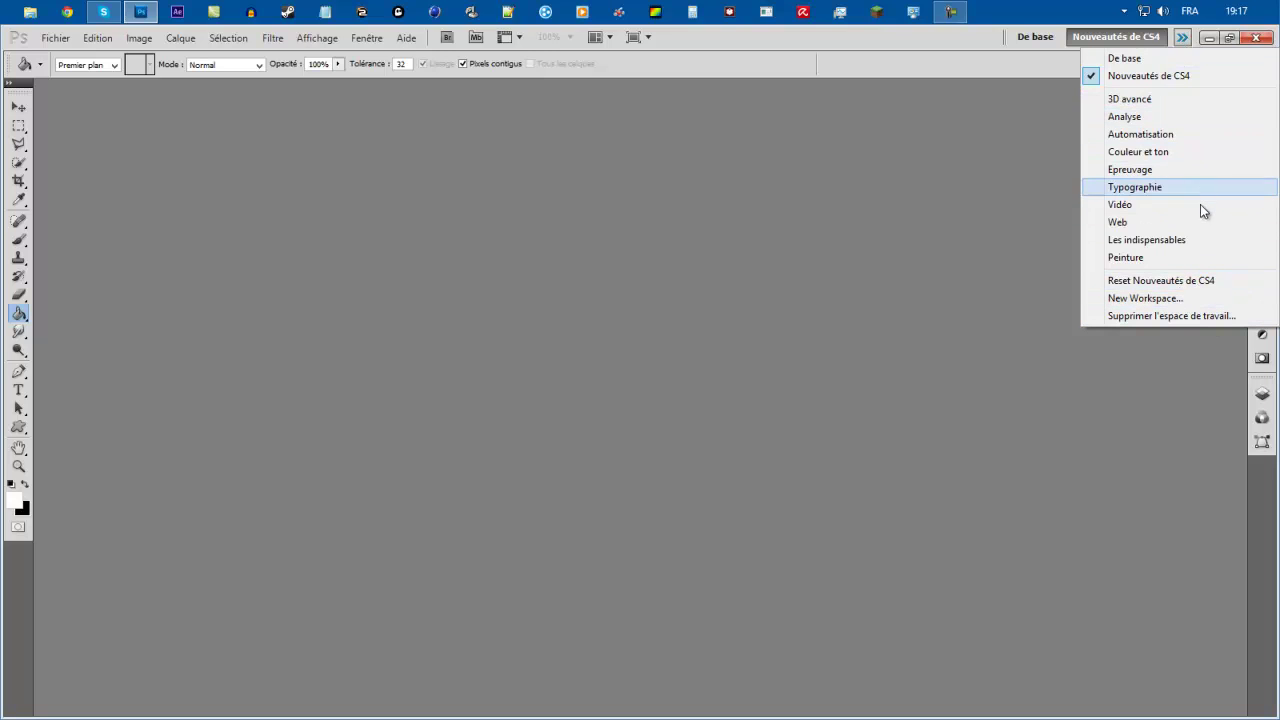
left_click(1205, 240)
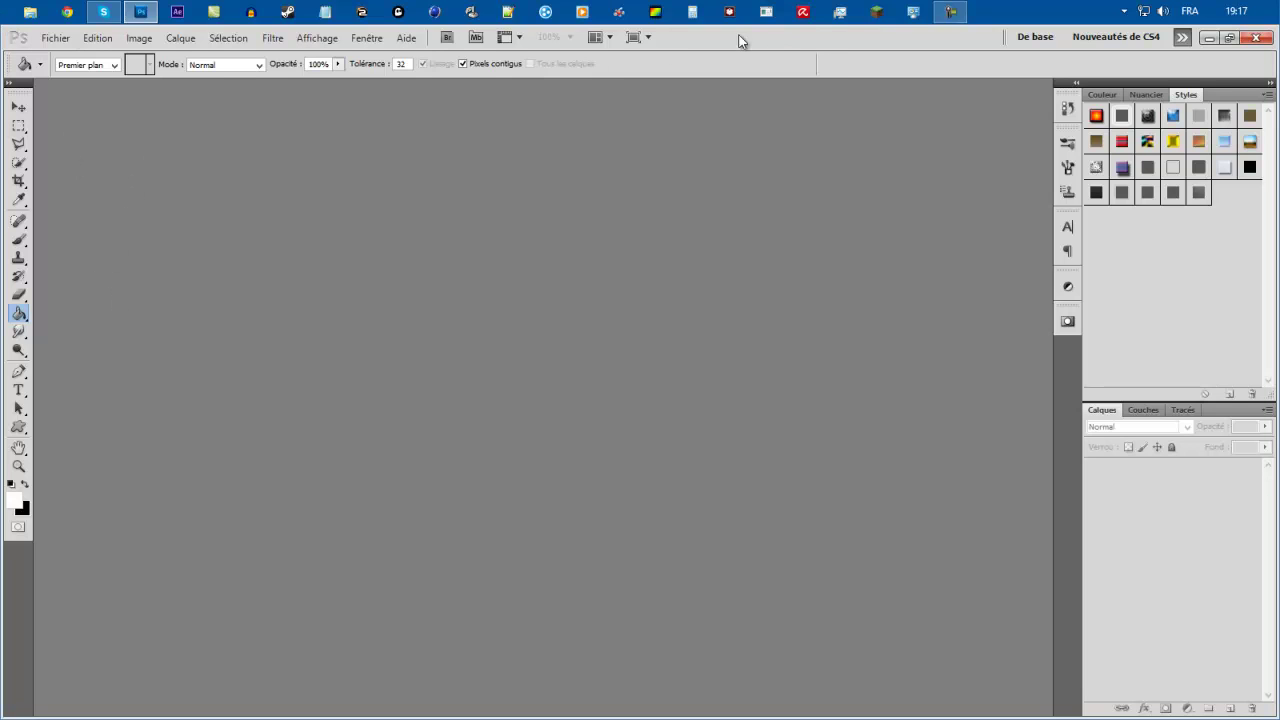
- Examine the commands offered under Fichier, Edition, Image, Calque, Sélection, Filtre, Affichage, Fenêtre and Aide
left_click(56, 38)
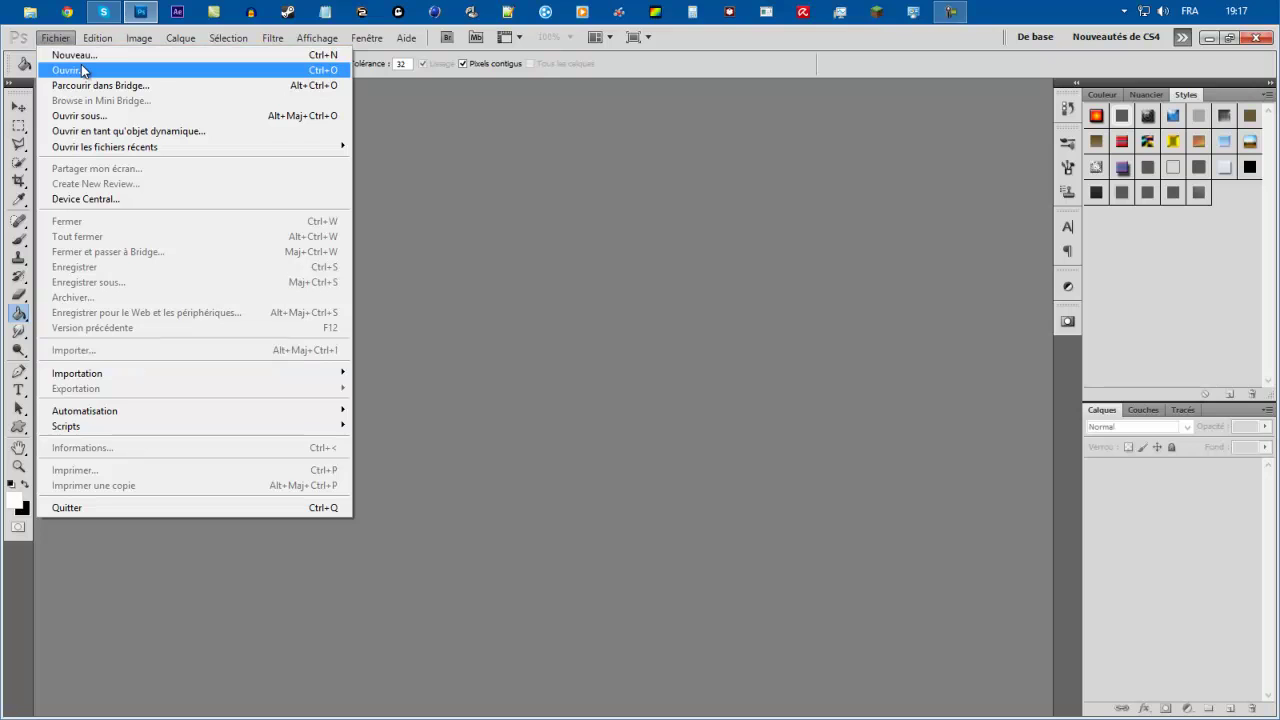
left_click(55, 38)
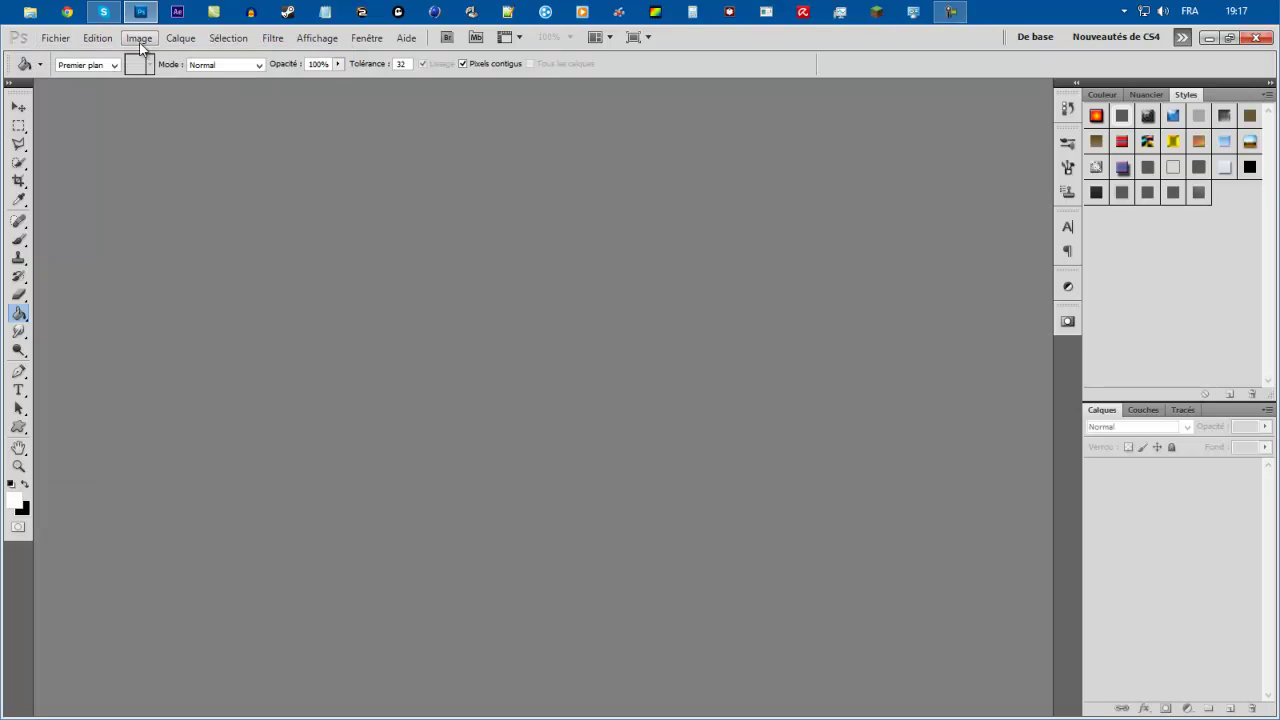
left_click(100, 41)
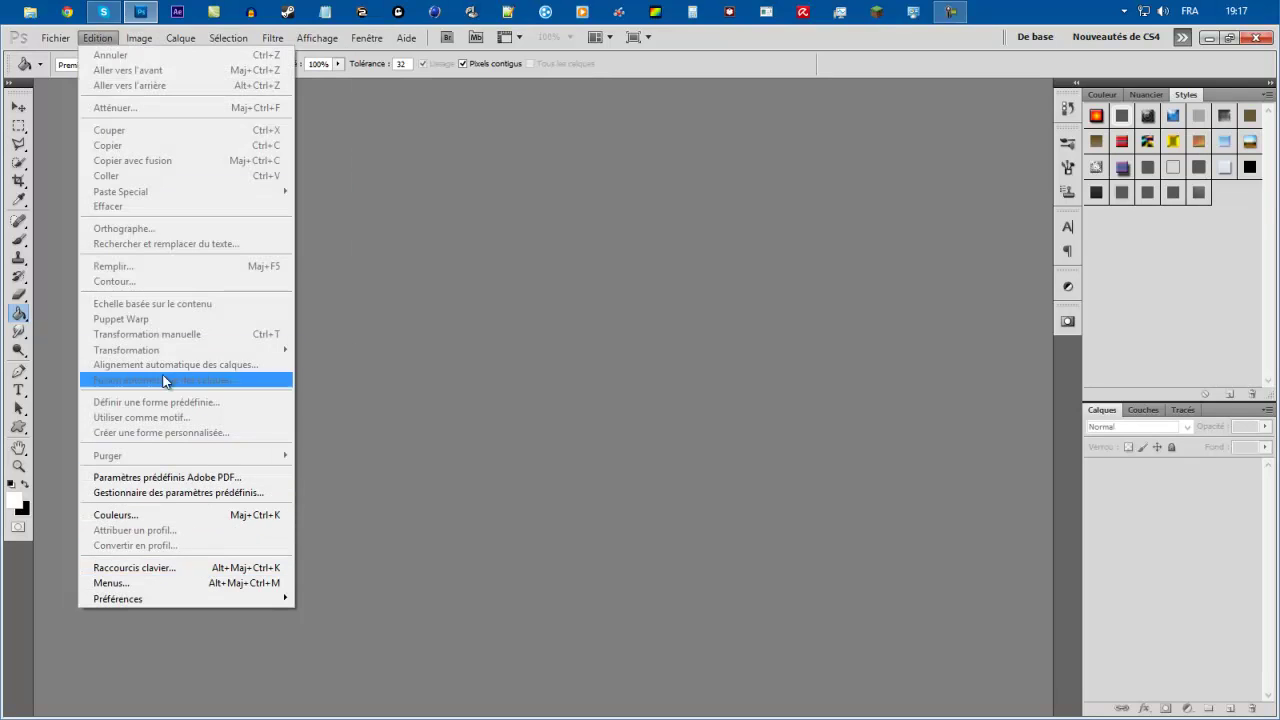
left_click(112, 39)
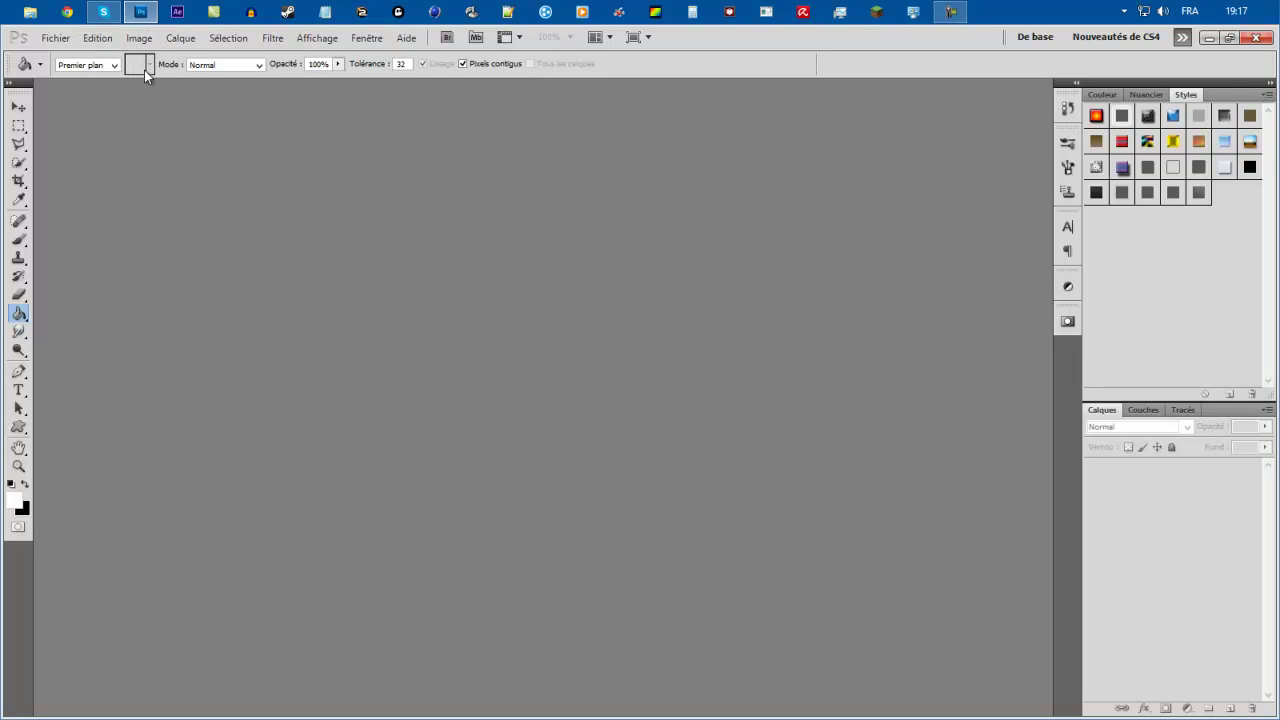
left_click(140, 40)
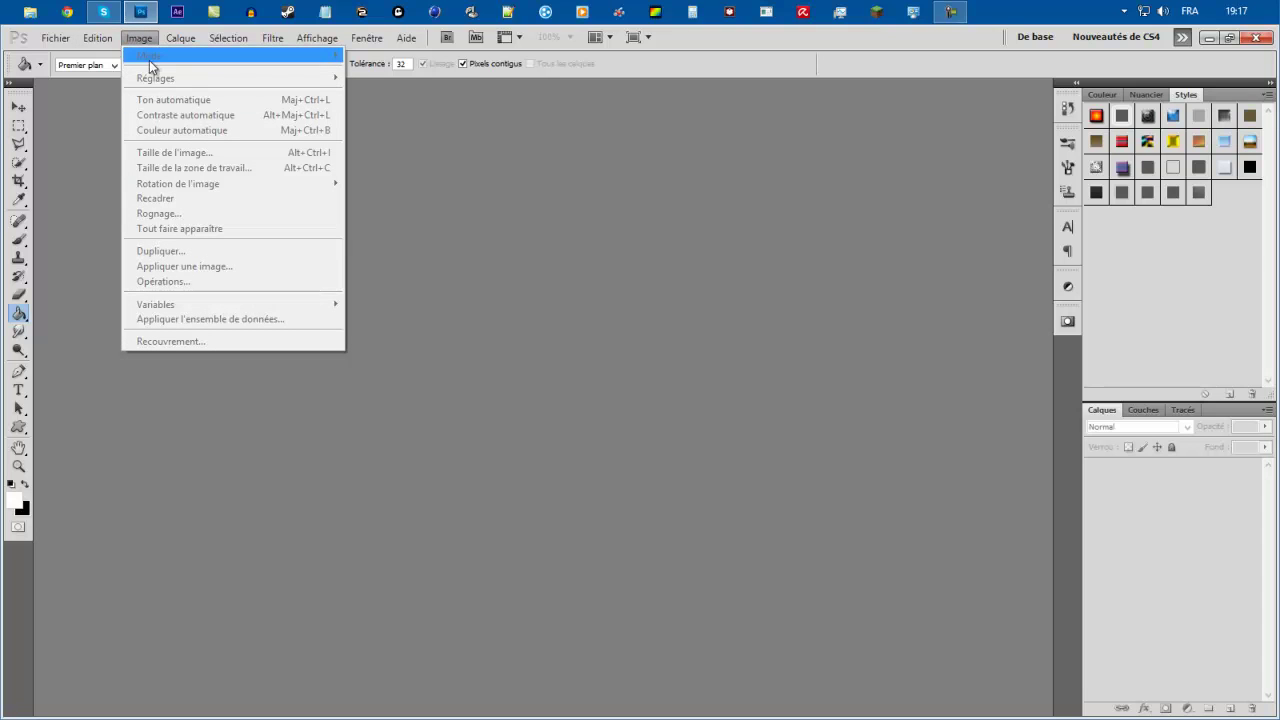
mouse_move(169, 37)
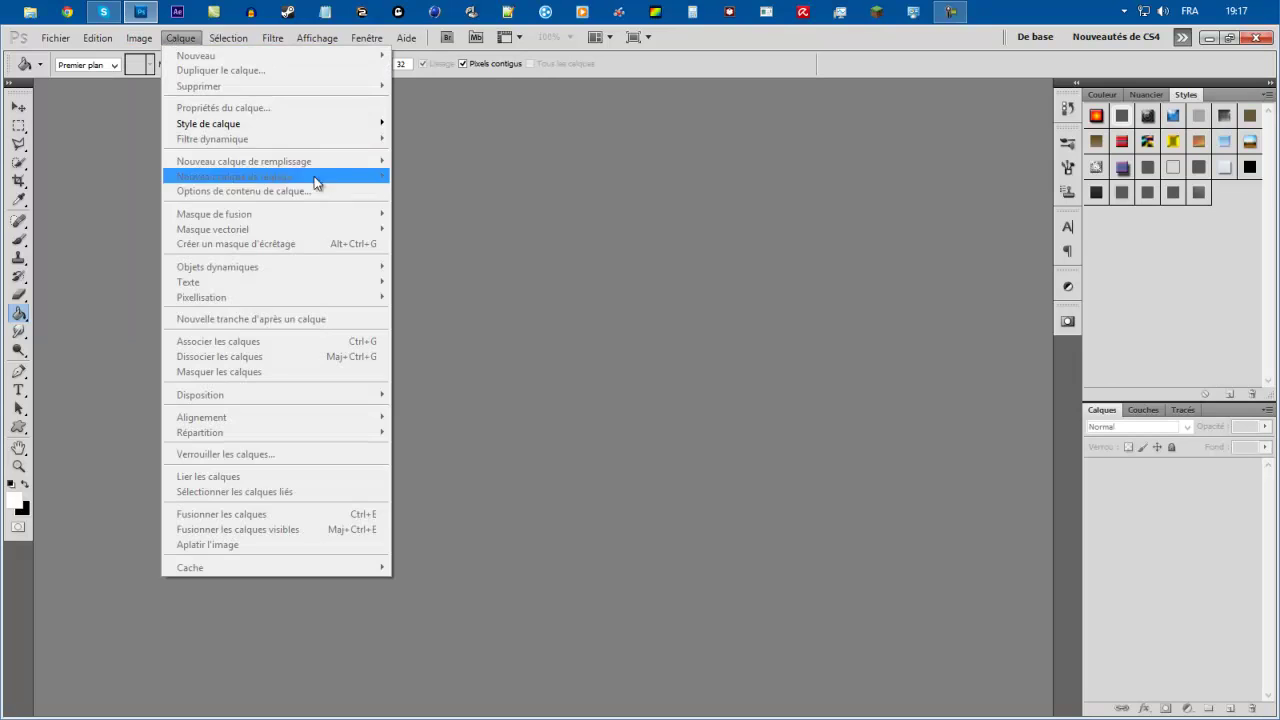
left_click(402, 235)
left_click(228, 38)
left_click(228, 38)
left_click(266, 38)
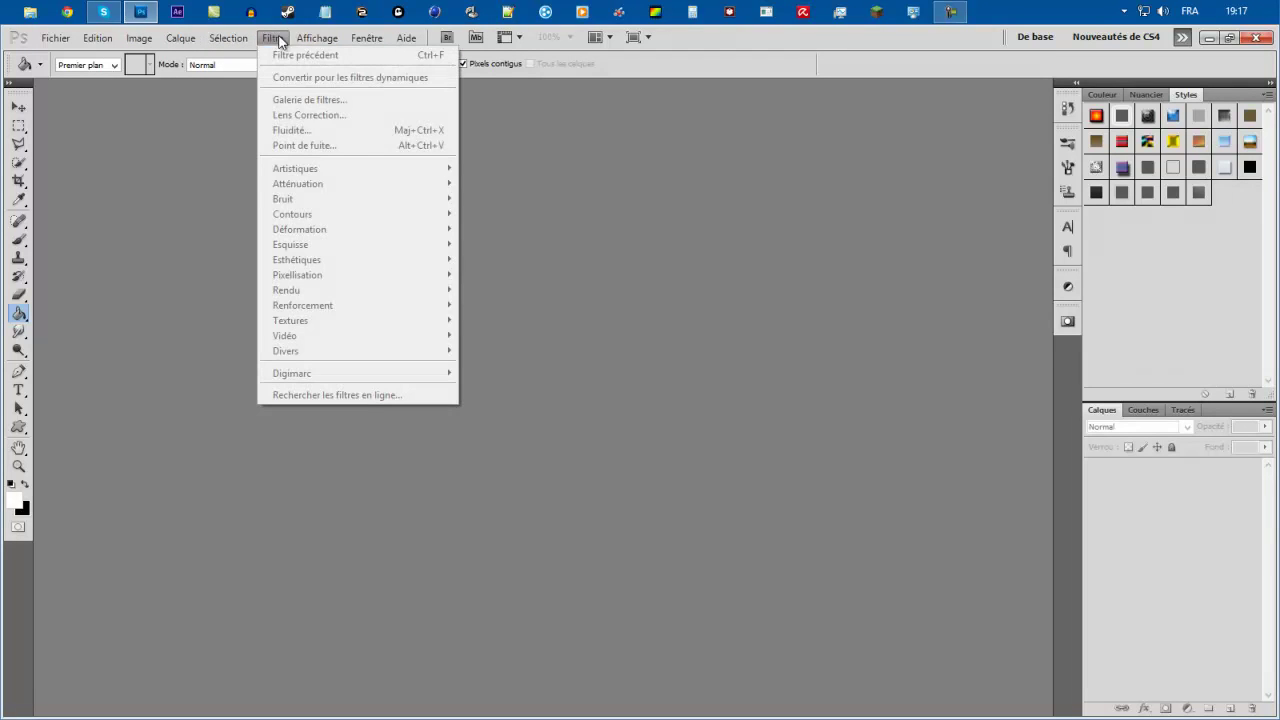
mouse_move(316, 40)
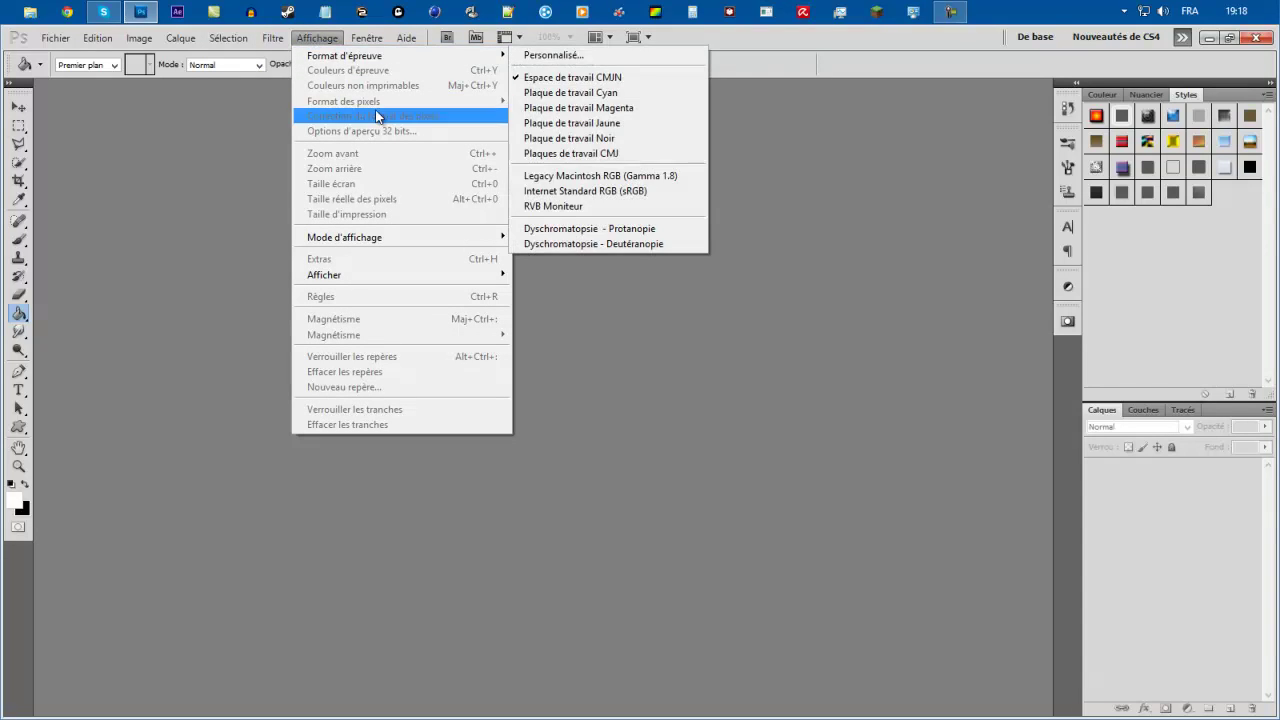
left_click(333, 39)
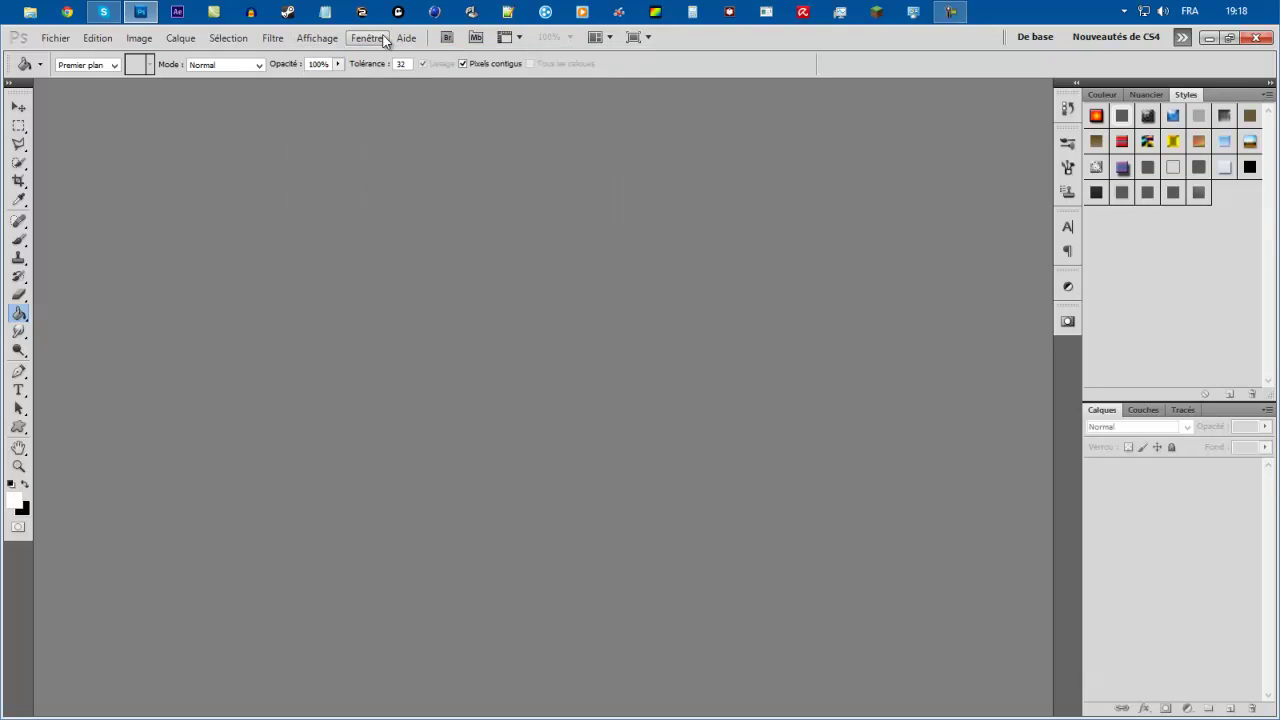
left_click(384, 40)
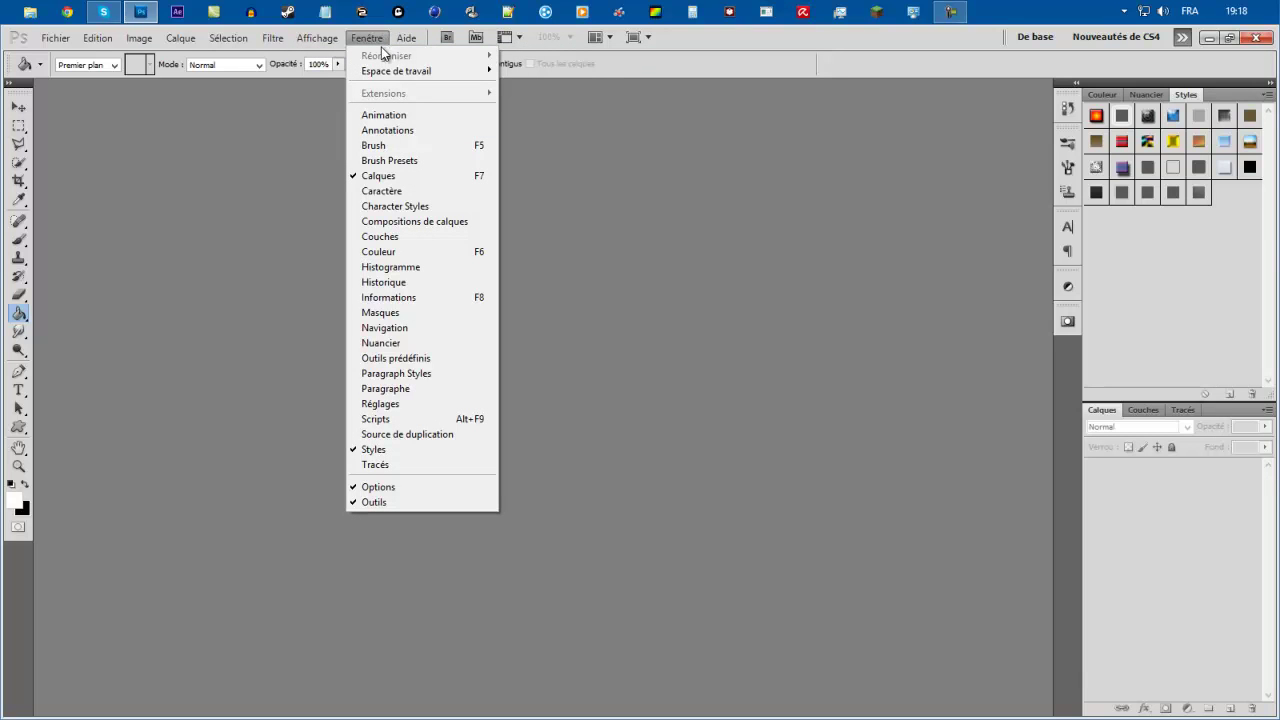
mouse_move(408, 44)
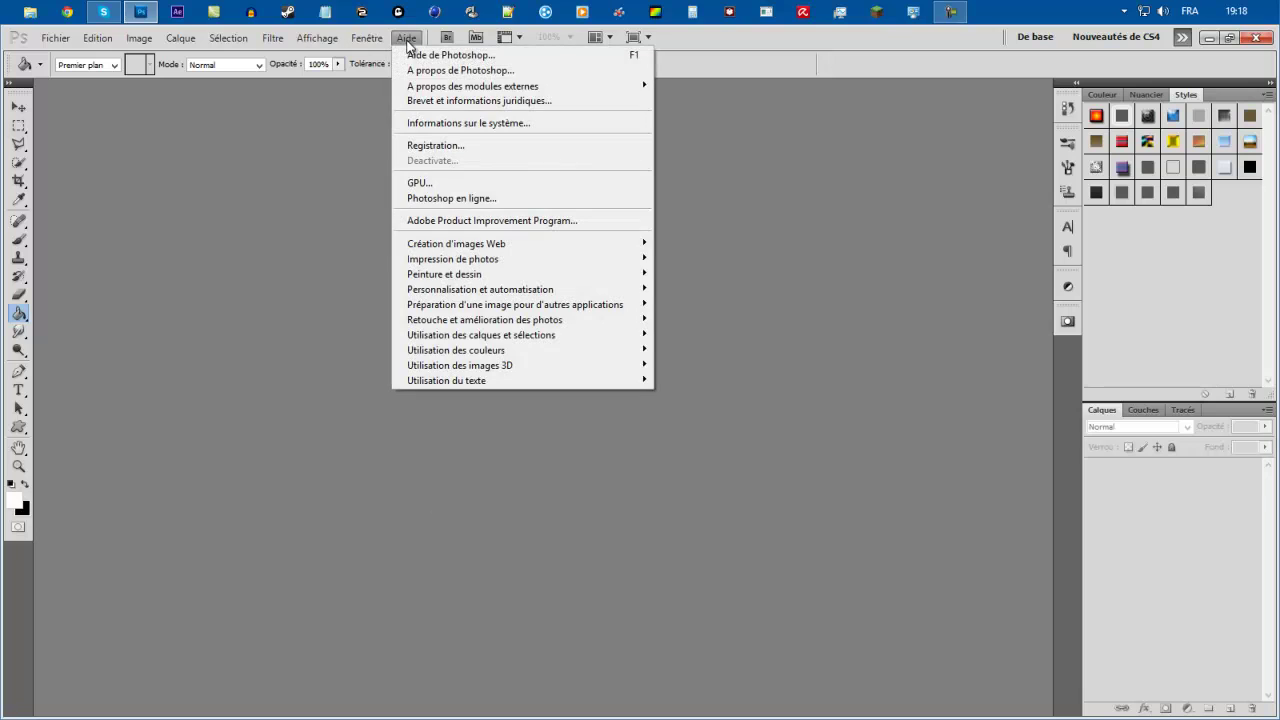
left_click(894, 220)
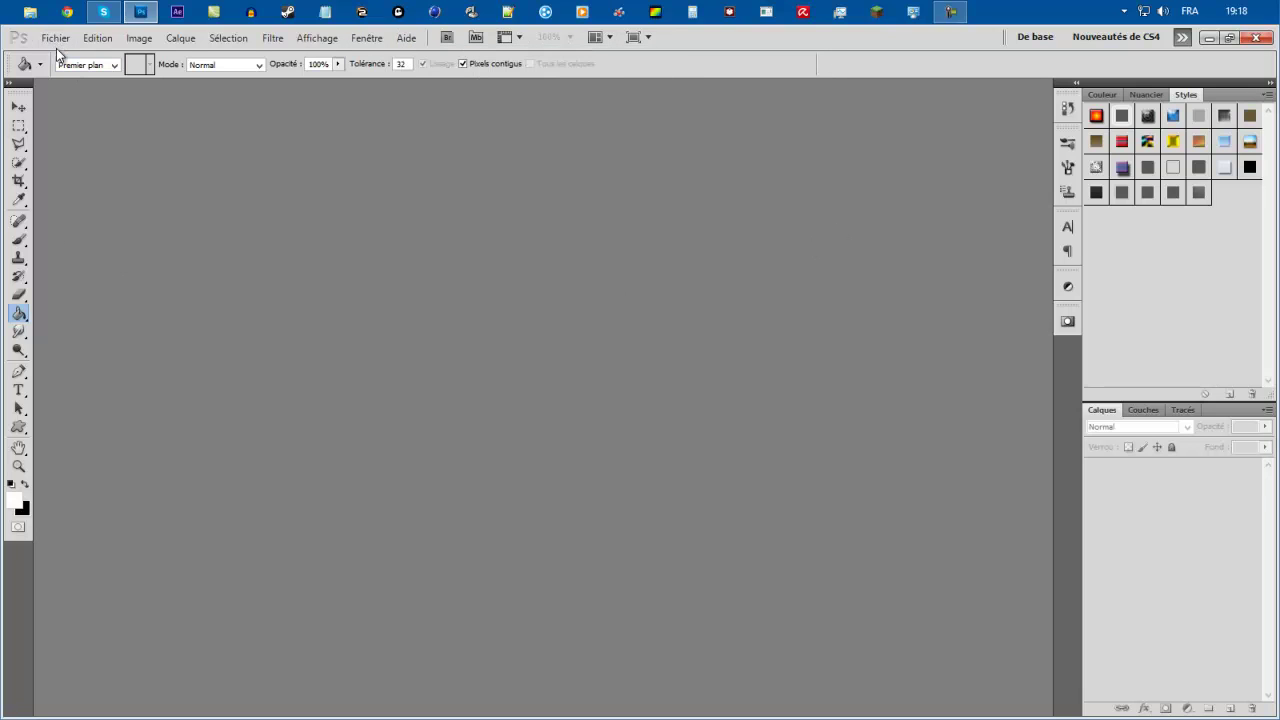
- Examine the Move tool's options and the rectangle, ellipse, single-row and single-column marquee variants
left_click(12, 85)
left_click(11, 84)
left_click(18, 106)
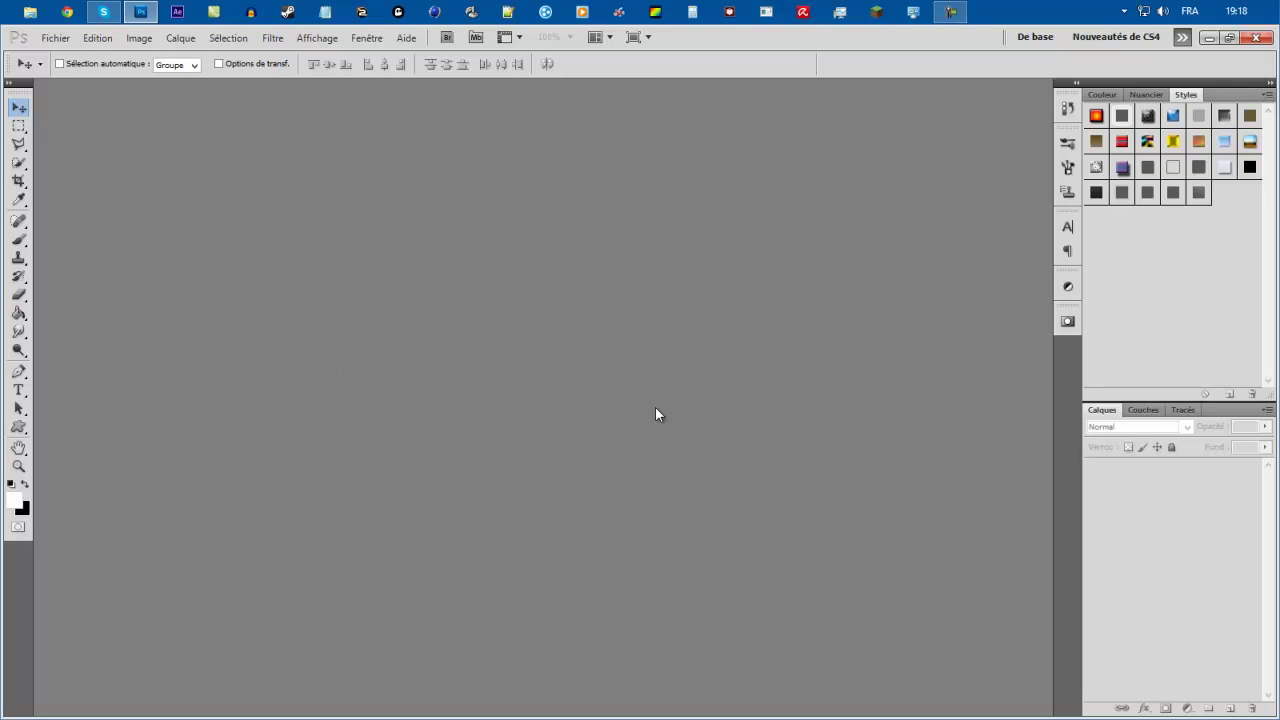
left_click(19, 126)
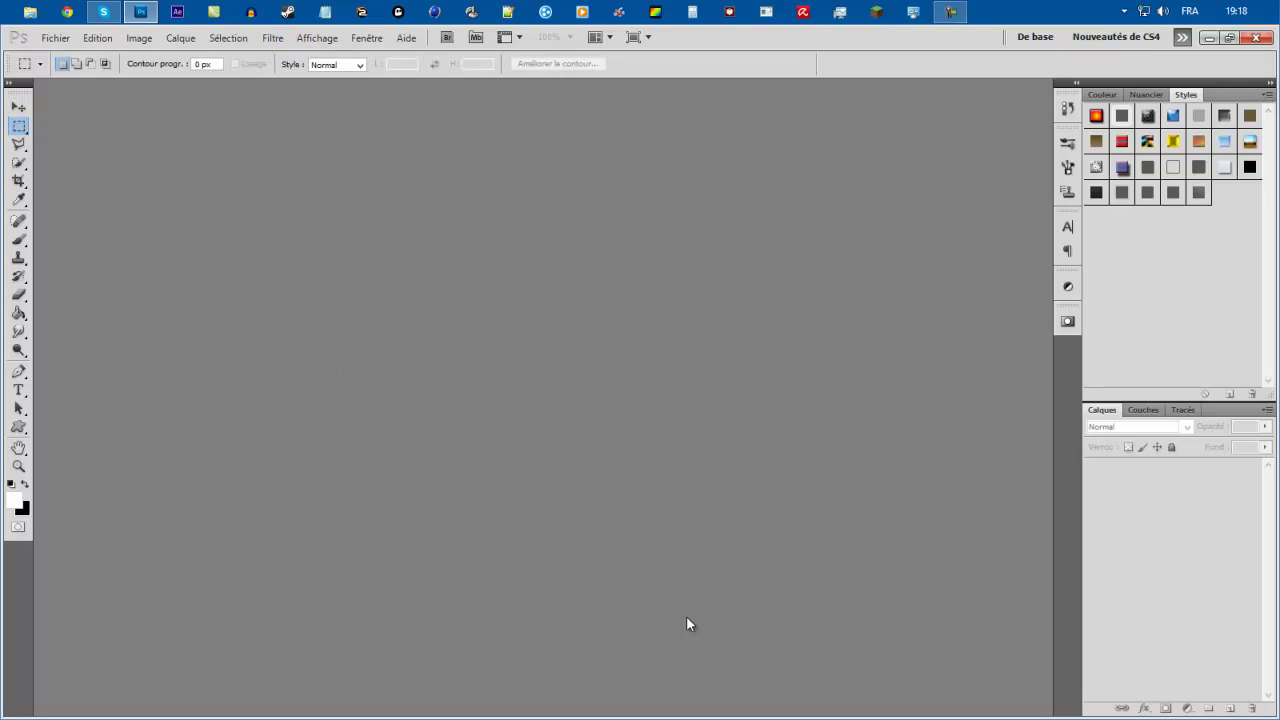
left_click(18, 106)
left_click(19, 126)
right_click(19, 127)
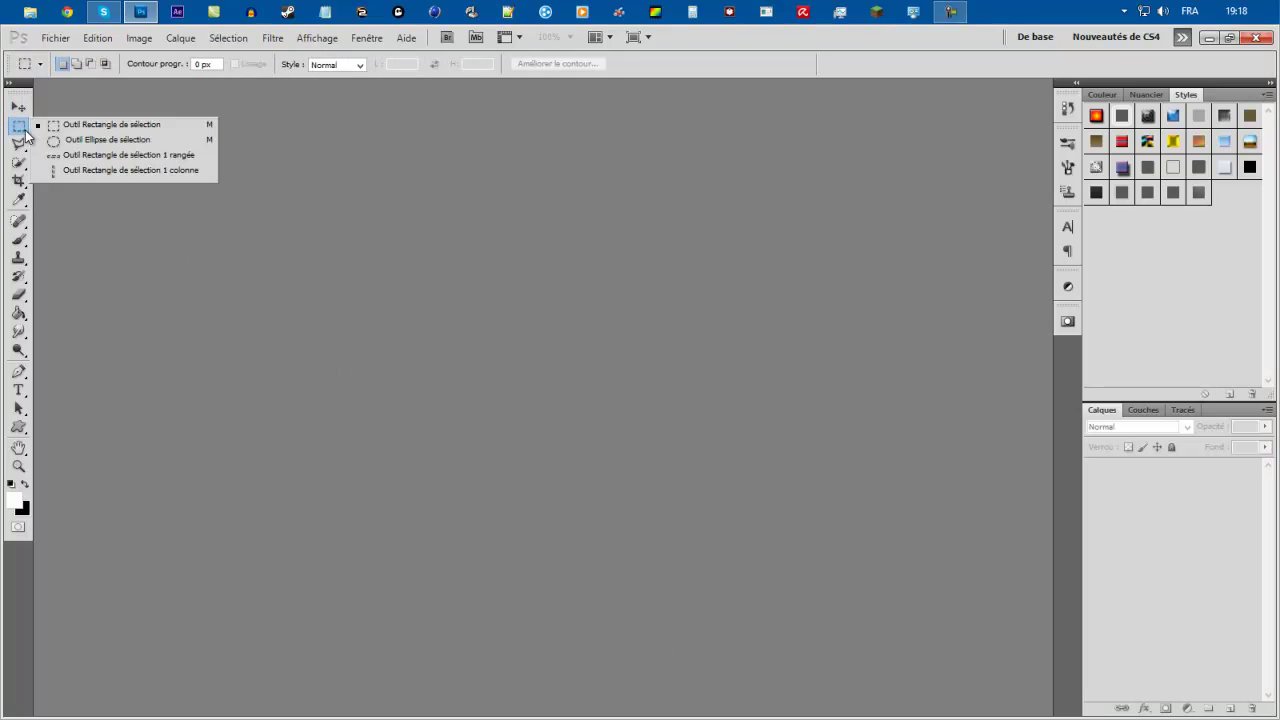
left_click(19, 127)
right_click(19, 127)
left_click(14, 128)
- Examine the freehand, polygonal and magnetic Lasso variants and the Quick Selection and Magic Wand tools
left_click(18, 143)
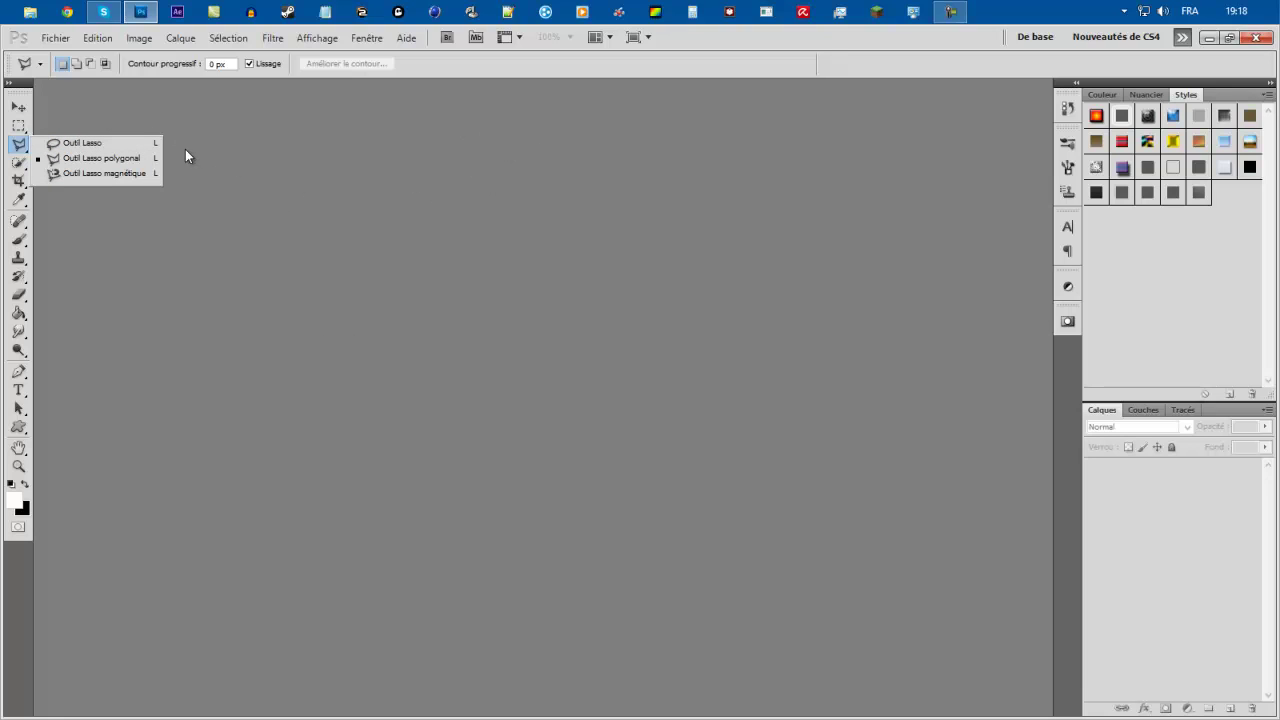
left_click(19, 145)
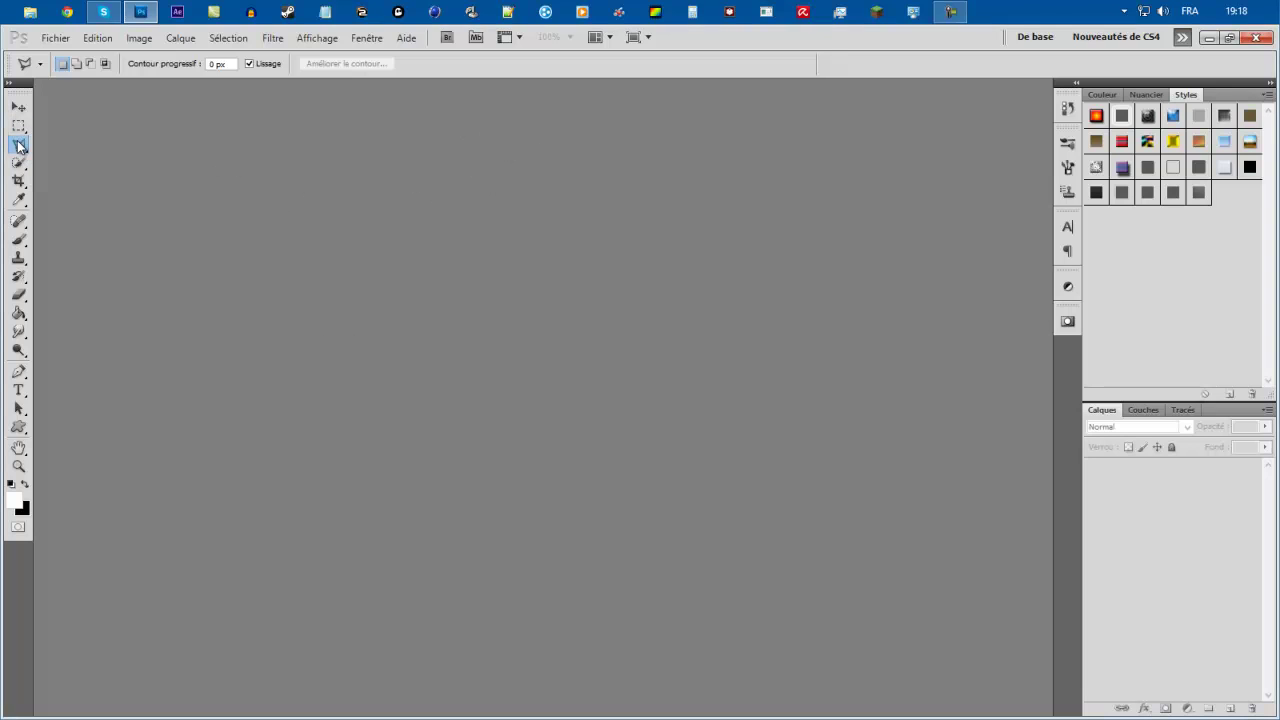
left_click(19, 126)
left_click(22, 145)
left_click_drag(19, 163, 88, 172)
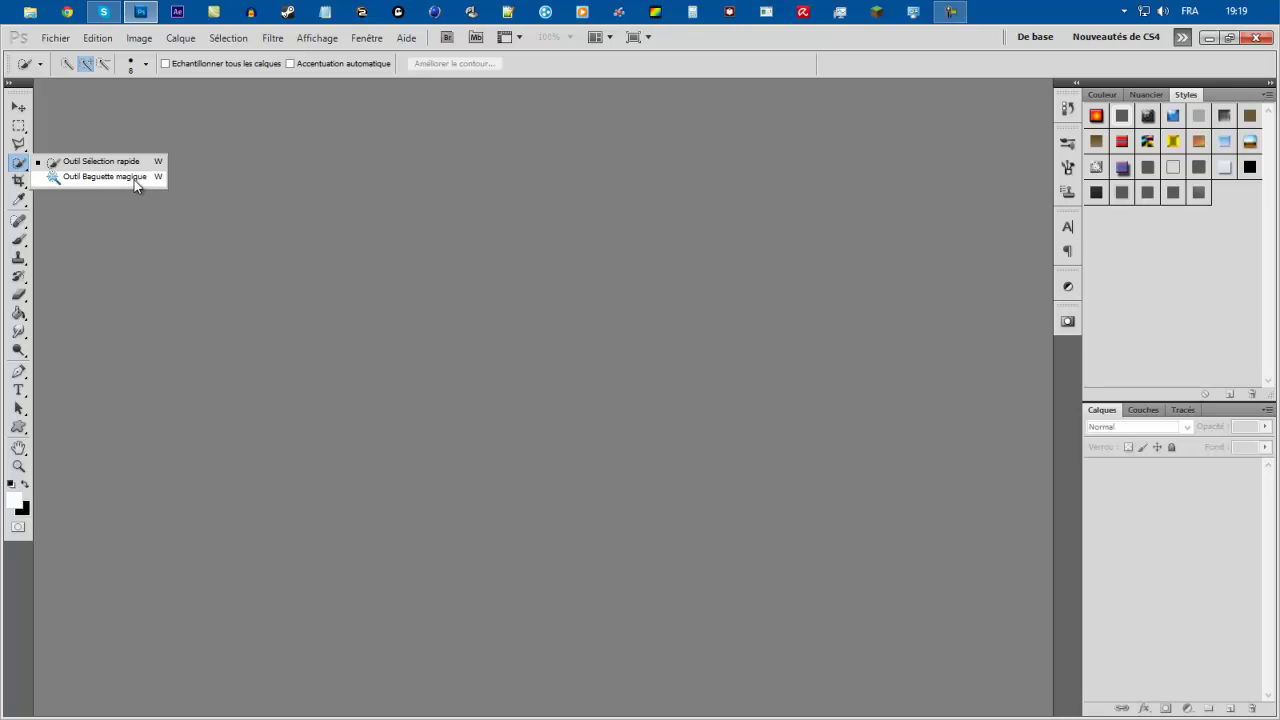
left_click(21, 167)
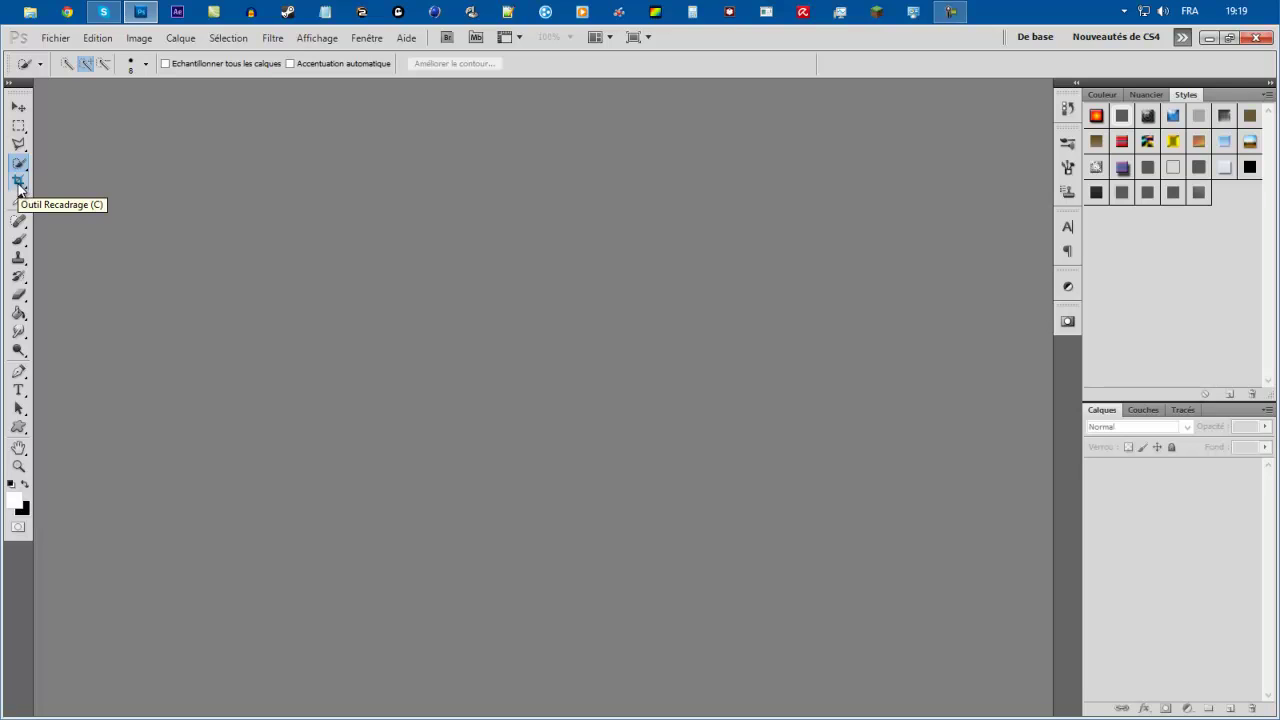
- Examine the tool variants grouped with Crop (Recadrage), Eyedropper (Pipette) and the Spot Healing Brush
left_click(19, 183)
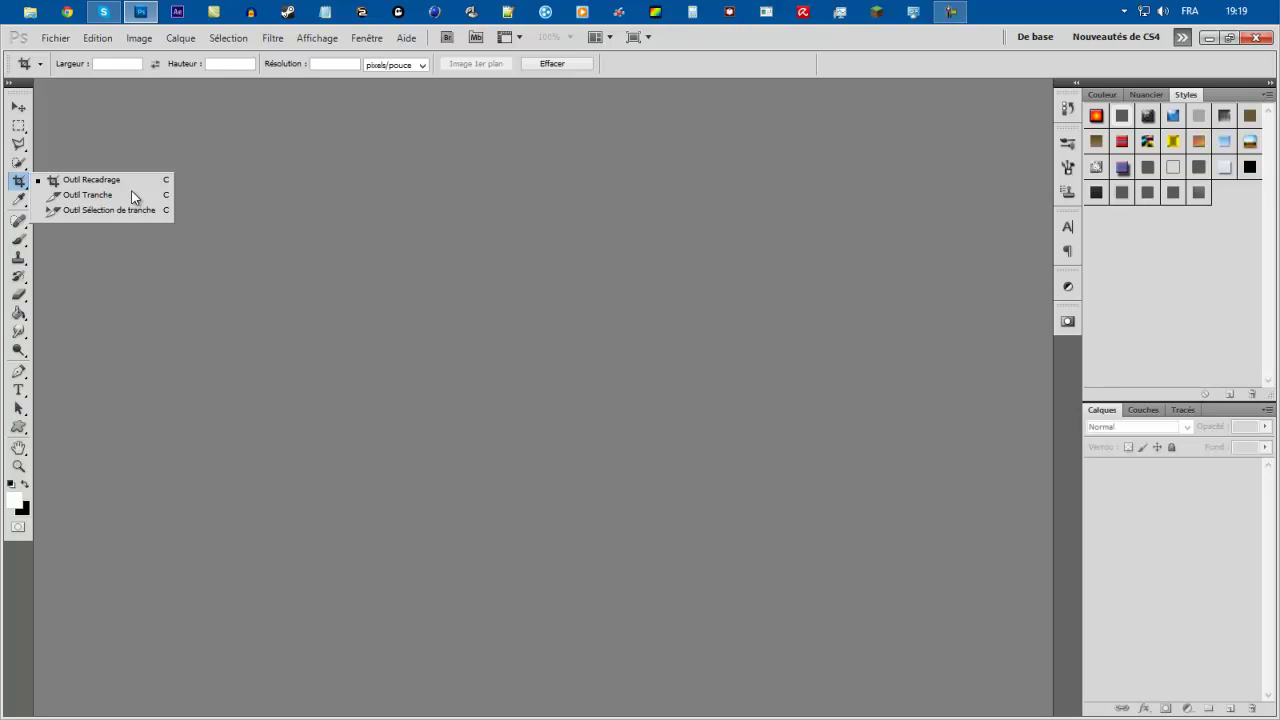
left_click(13, 185)
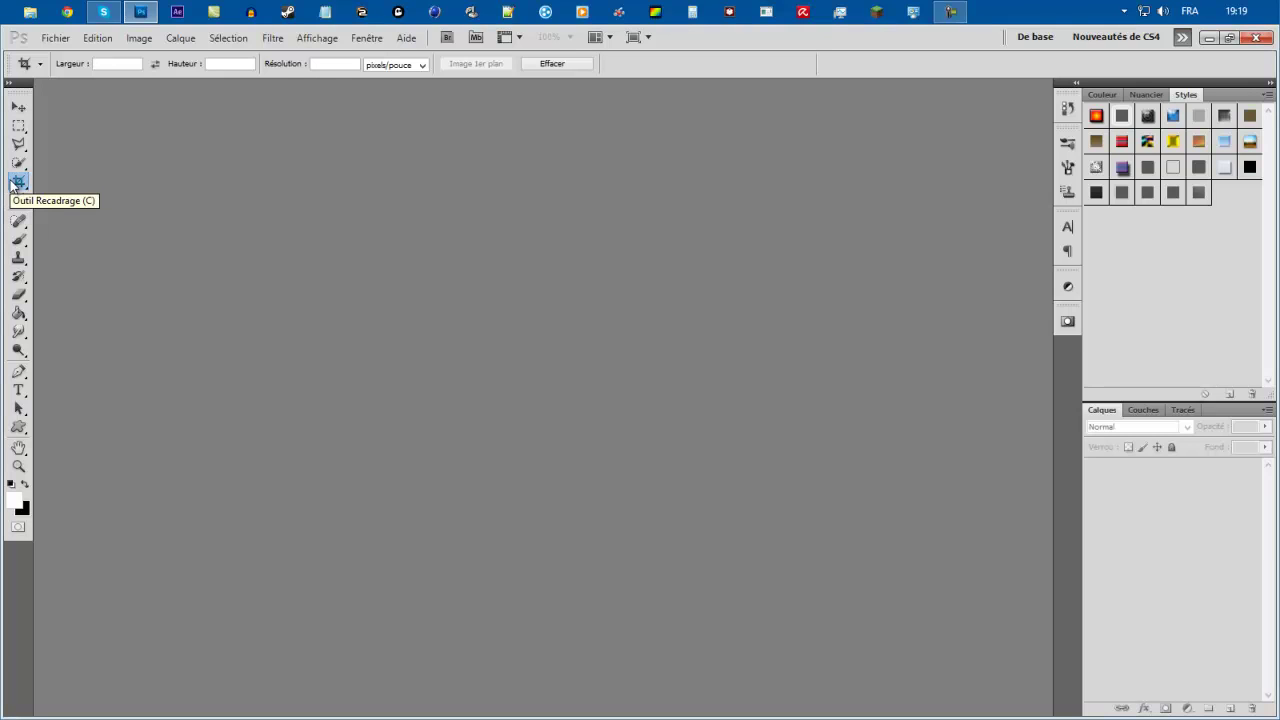
left_click(19, 200)
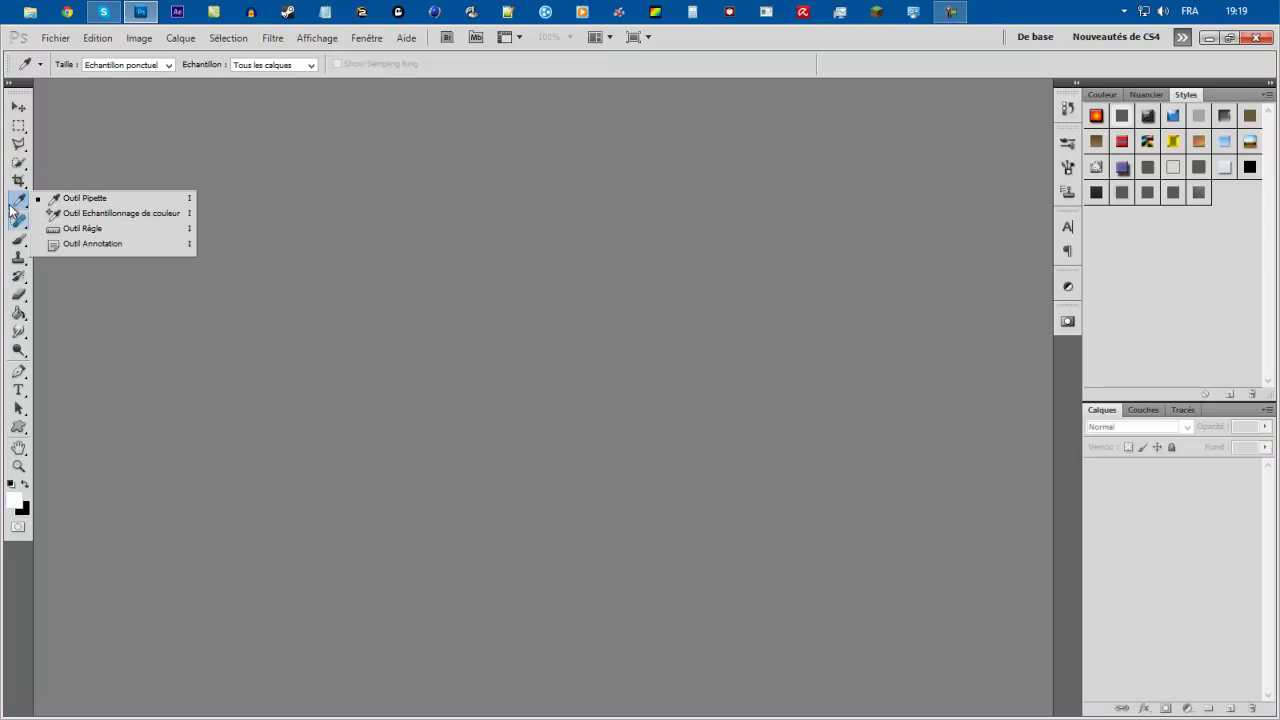
left_click(19, 220)
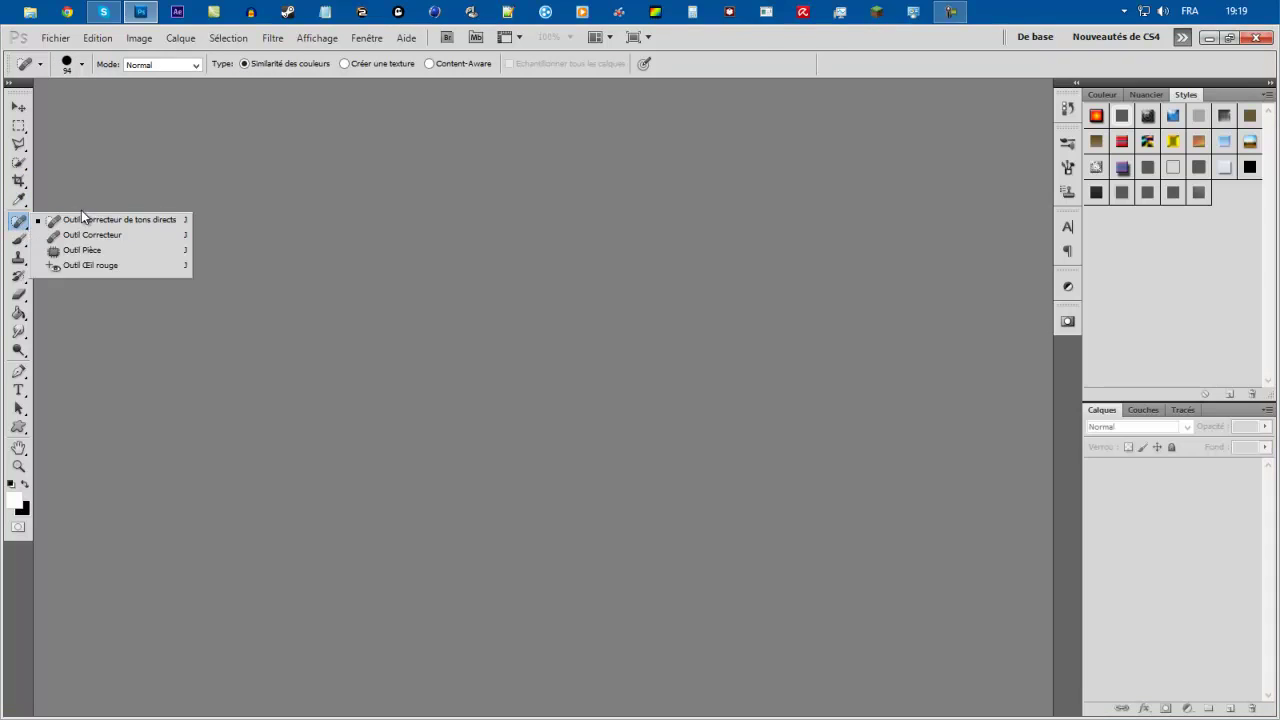
left_click(29, 216)
- Examine the Brush (Pinceau) tool variants and the Clone Stamp and Pattern Stamp tools
left_click(19, 239)
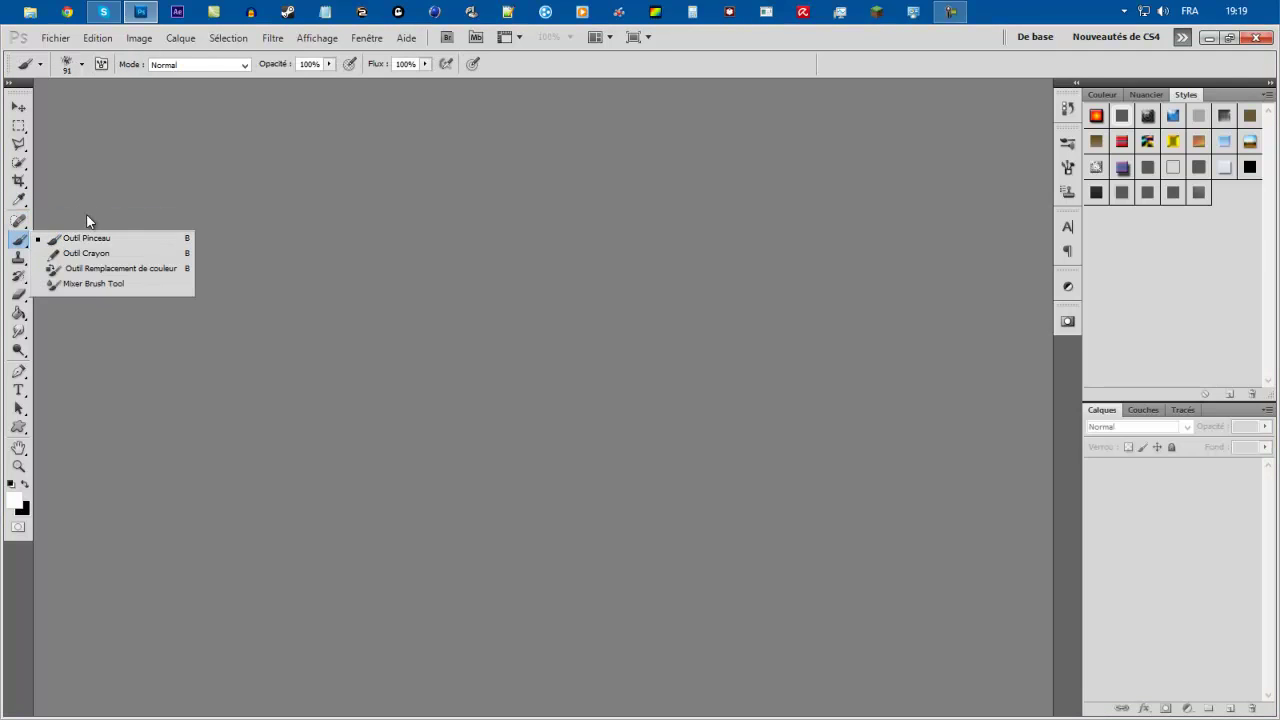
left_click(16, 237)
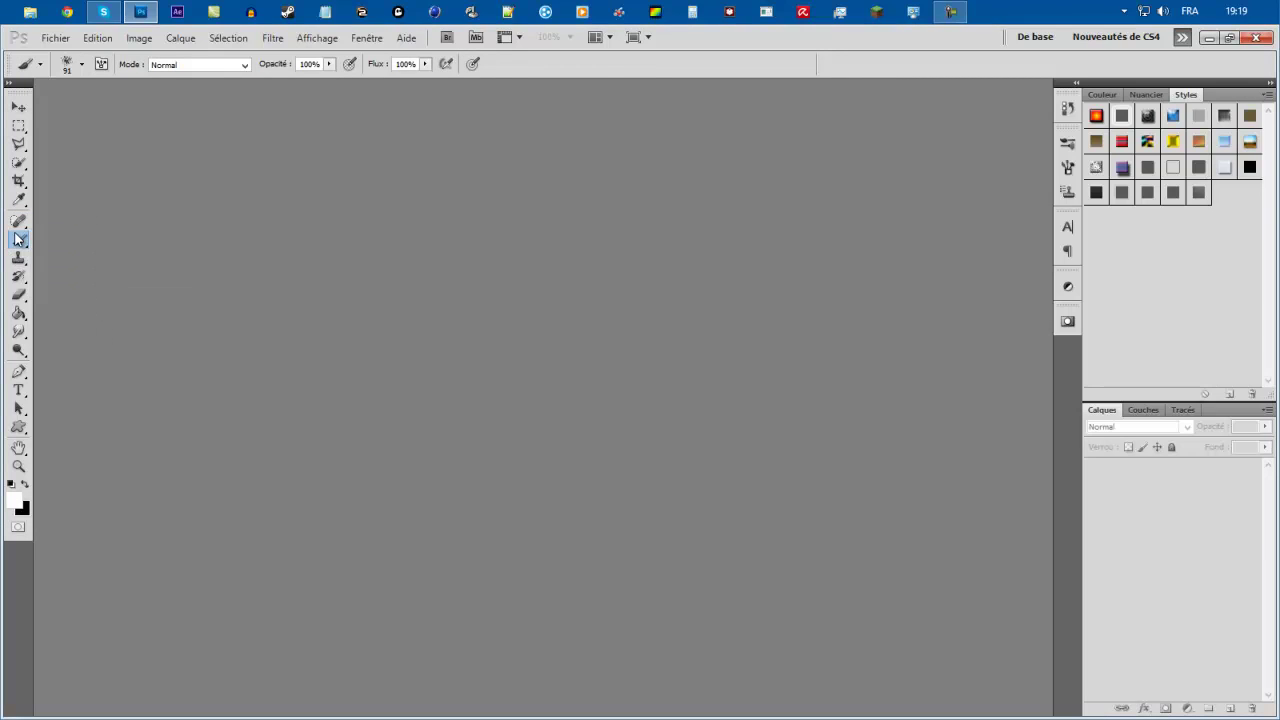
left_click(19, 258)
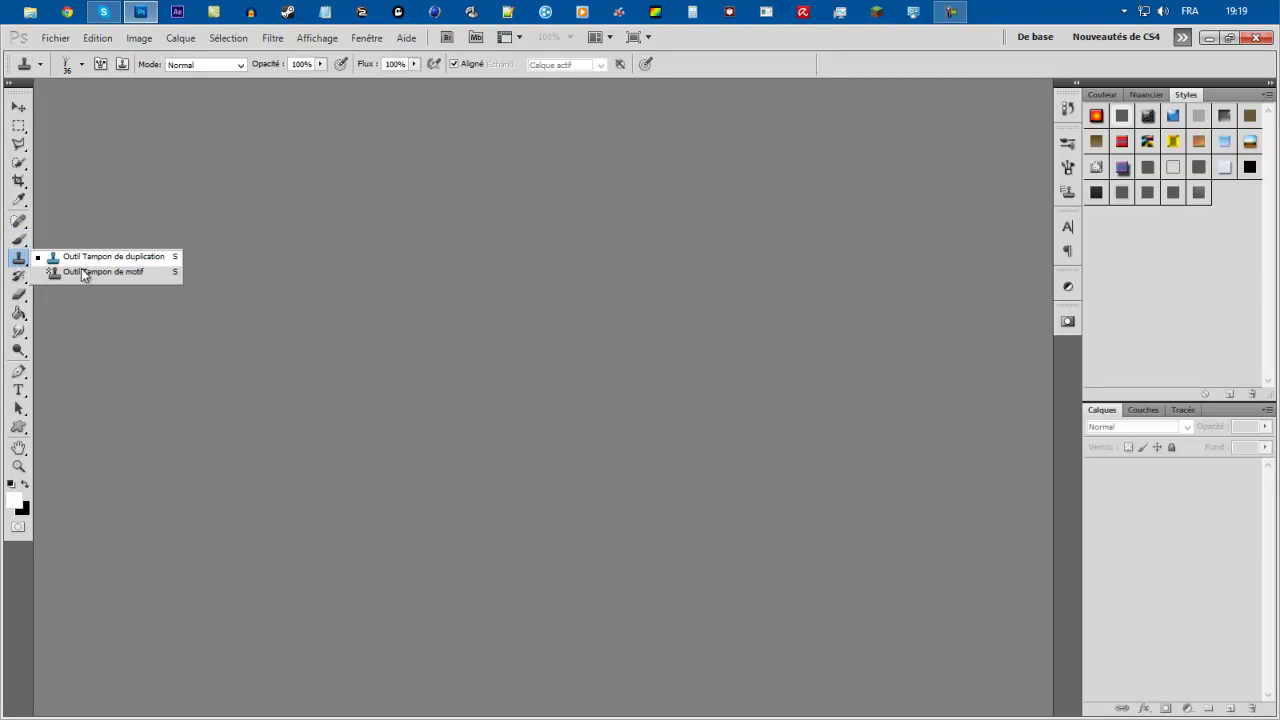
left_click(18, 258)
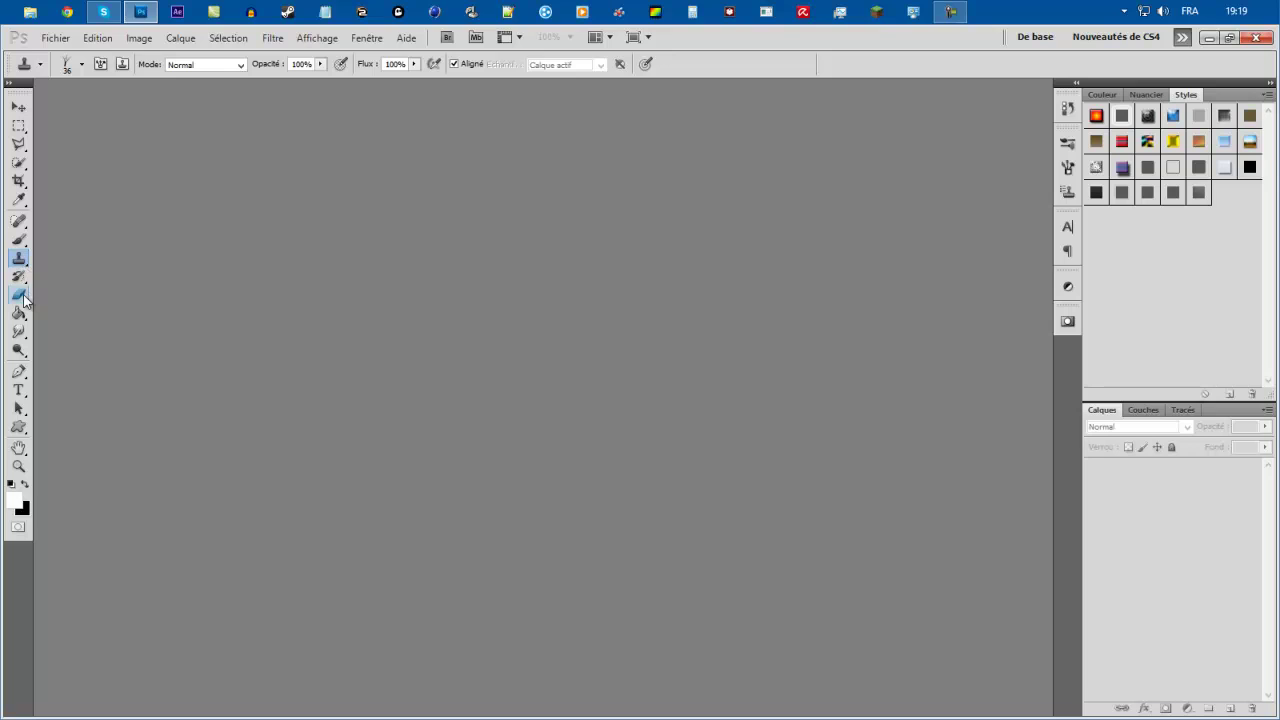
- Examine the History Brush variants and the standard, background and magic Eraser (Gomme) tools
left_click(18, 276)
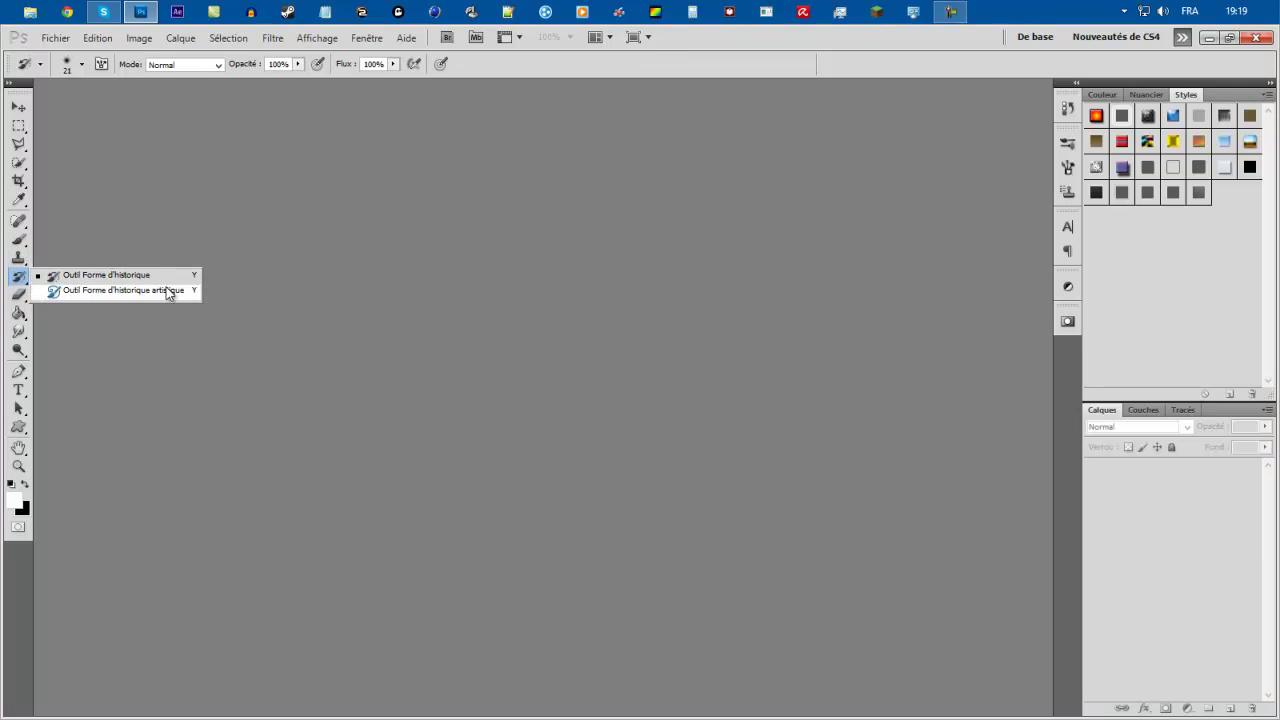
left_click(19, 279)
left_click(18, 294)
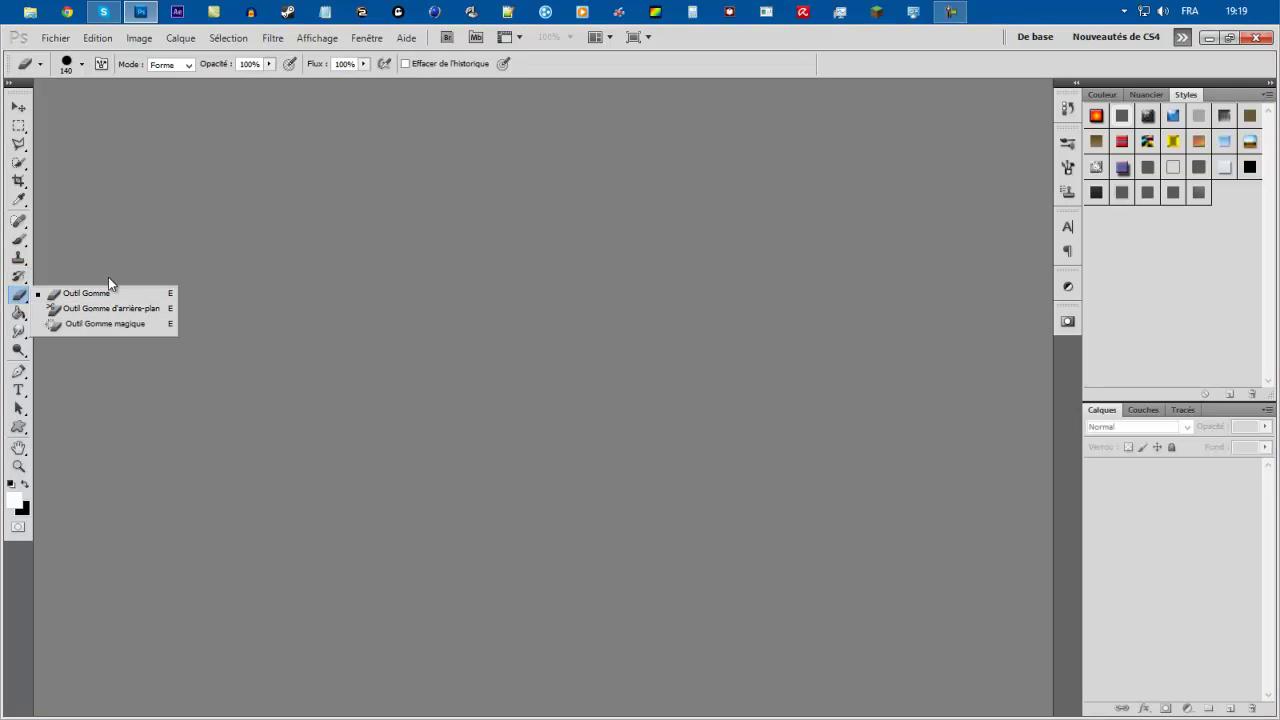
left_click(55, 294)
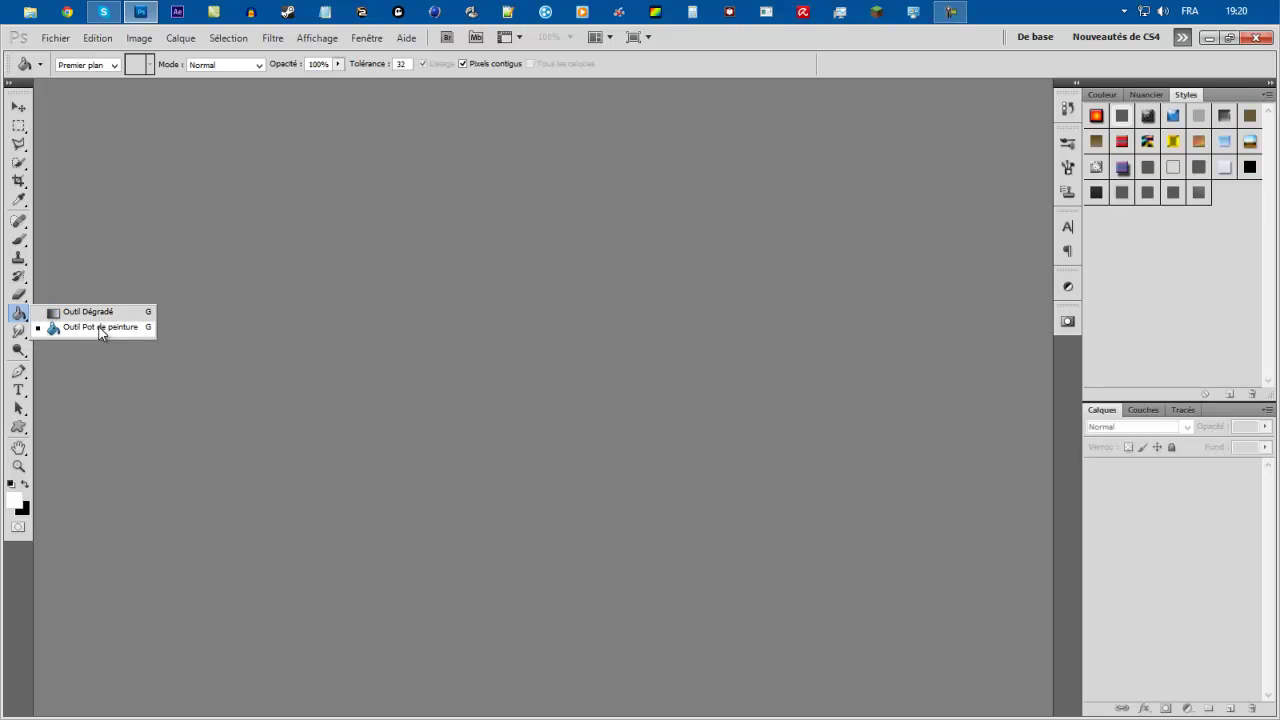
- Examine the Gradient and Paint Bucket (Pot de peinture) tools and the Blur, Sharpen and Smudge (Doigt) variants
left_click(18, 314)
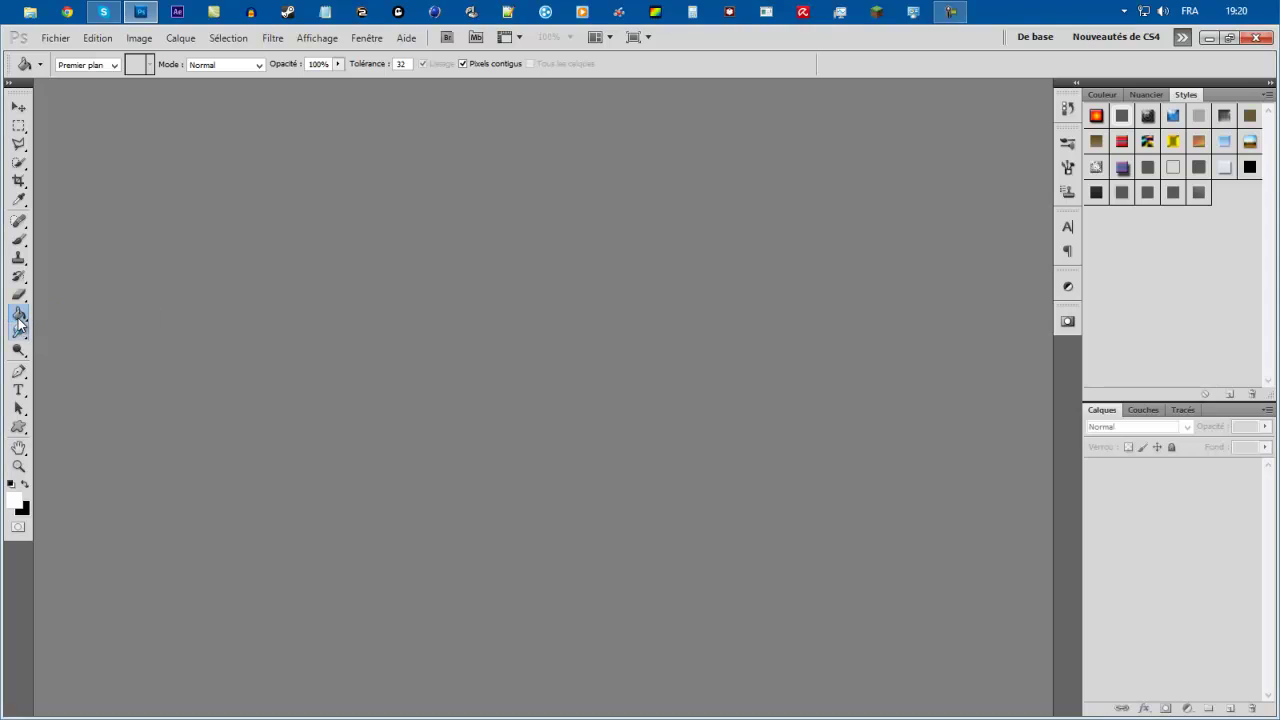
left_click(22, 332)
left_click(23, 333)
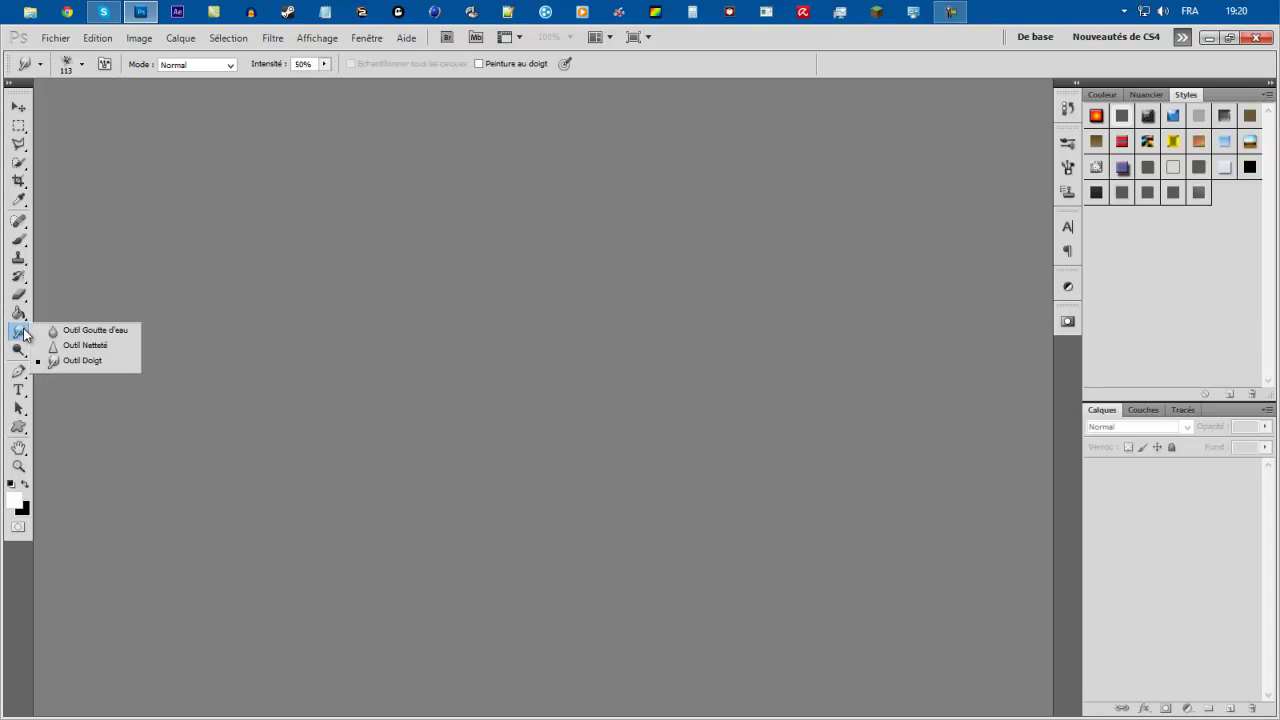
left_click(96, 364)
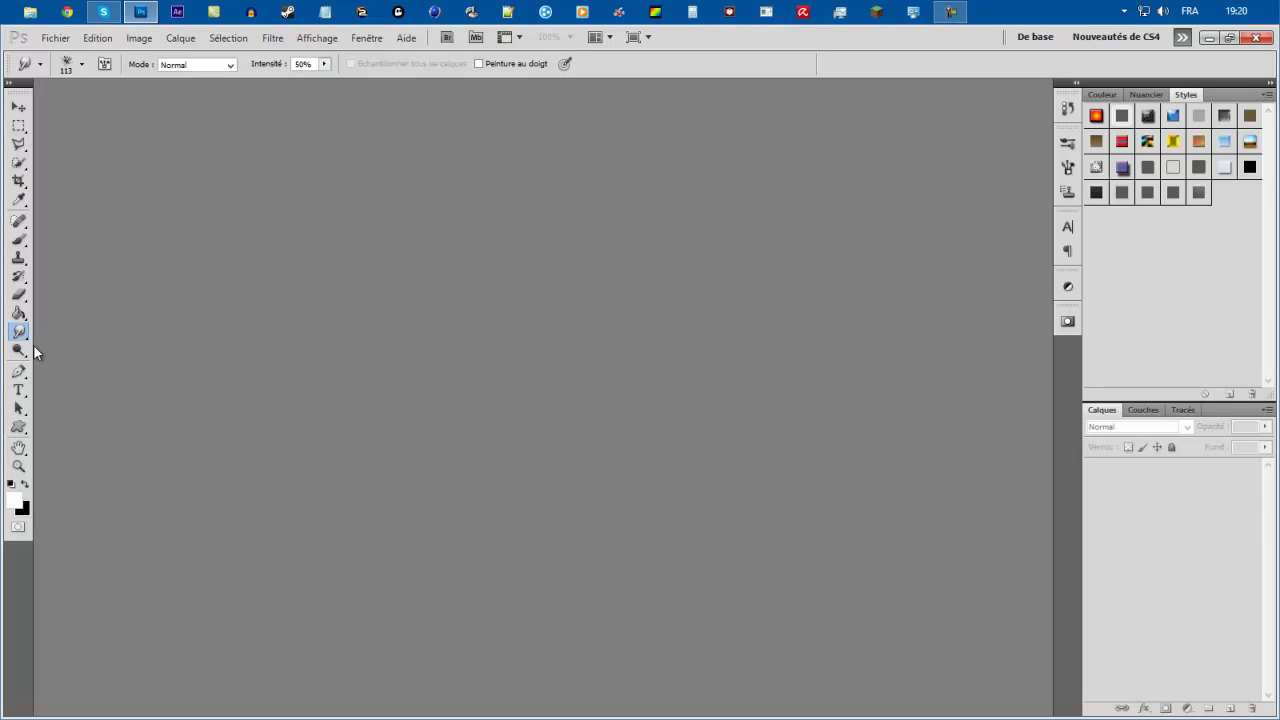
right_click(21, 333)
right_click(19, 315)
left_click(22, 331)
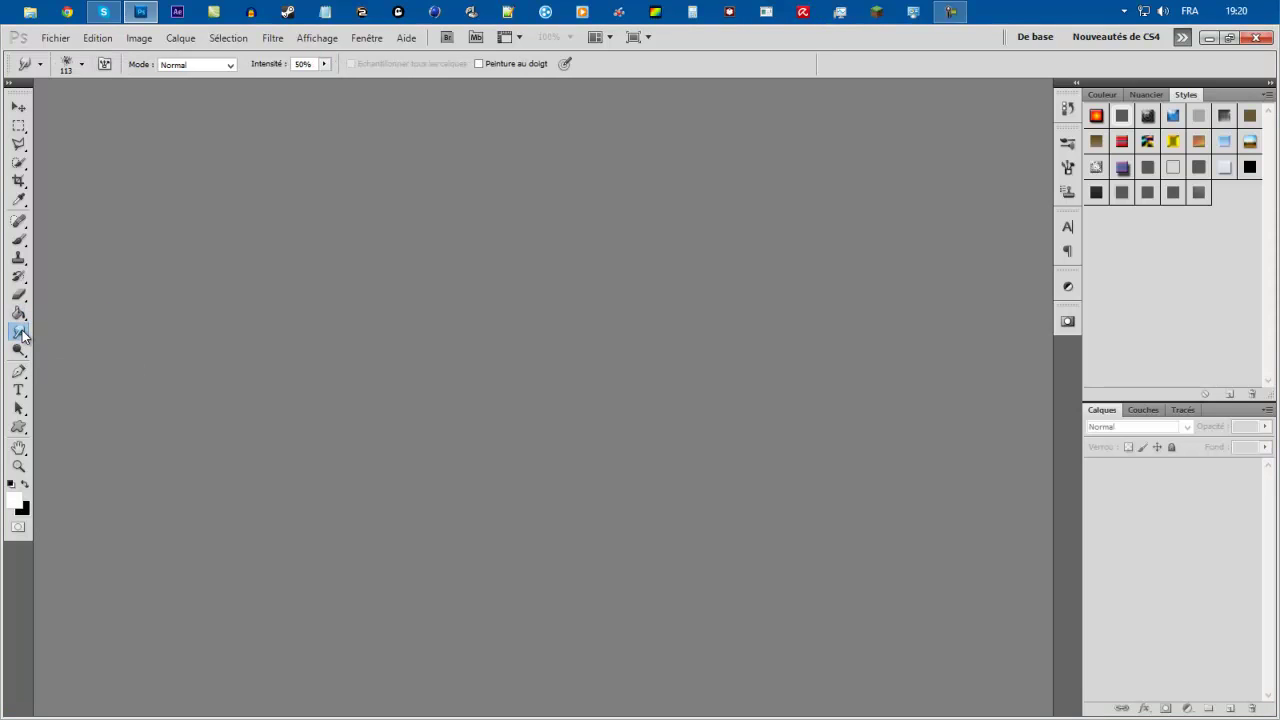
- Examine the Dodge, Burn and Sponge (Densité -, Densité +, Eponge) tools and the Pen (Plume) tool variants
right_click(19, 349)
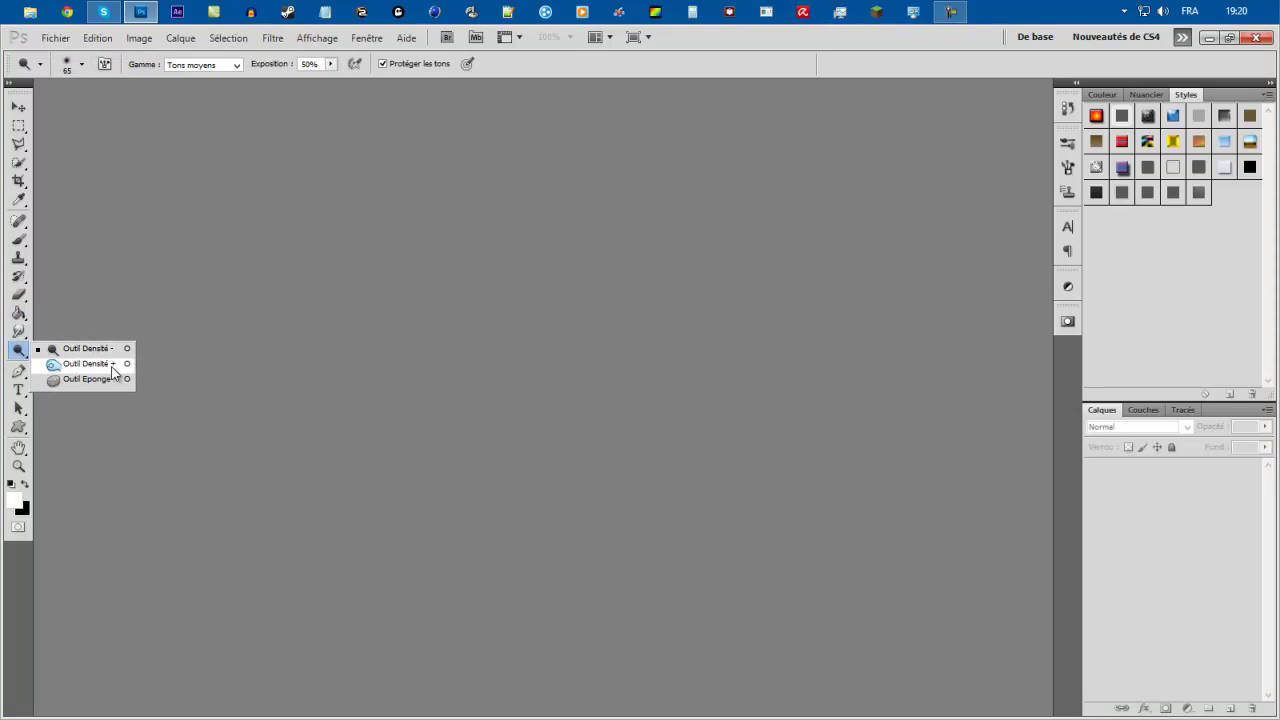
left_click(22, 375)
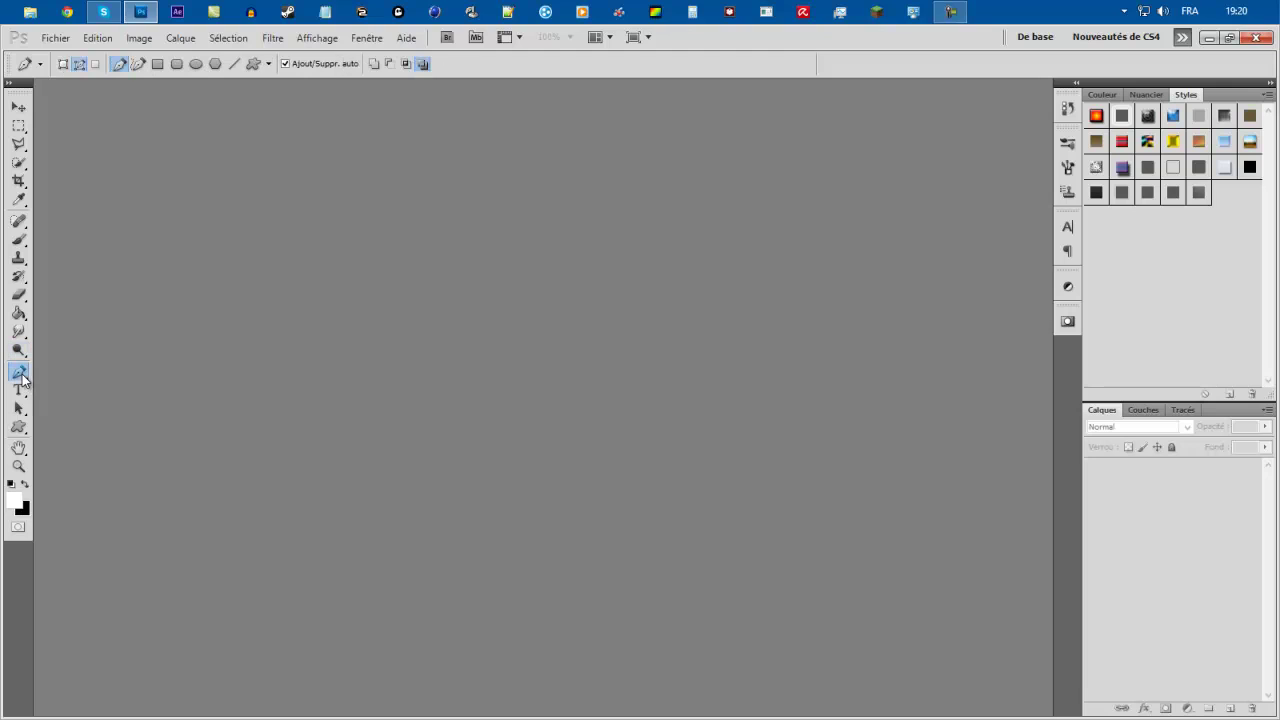
right_click(22, 376)
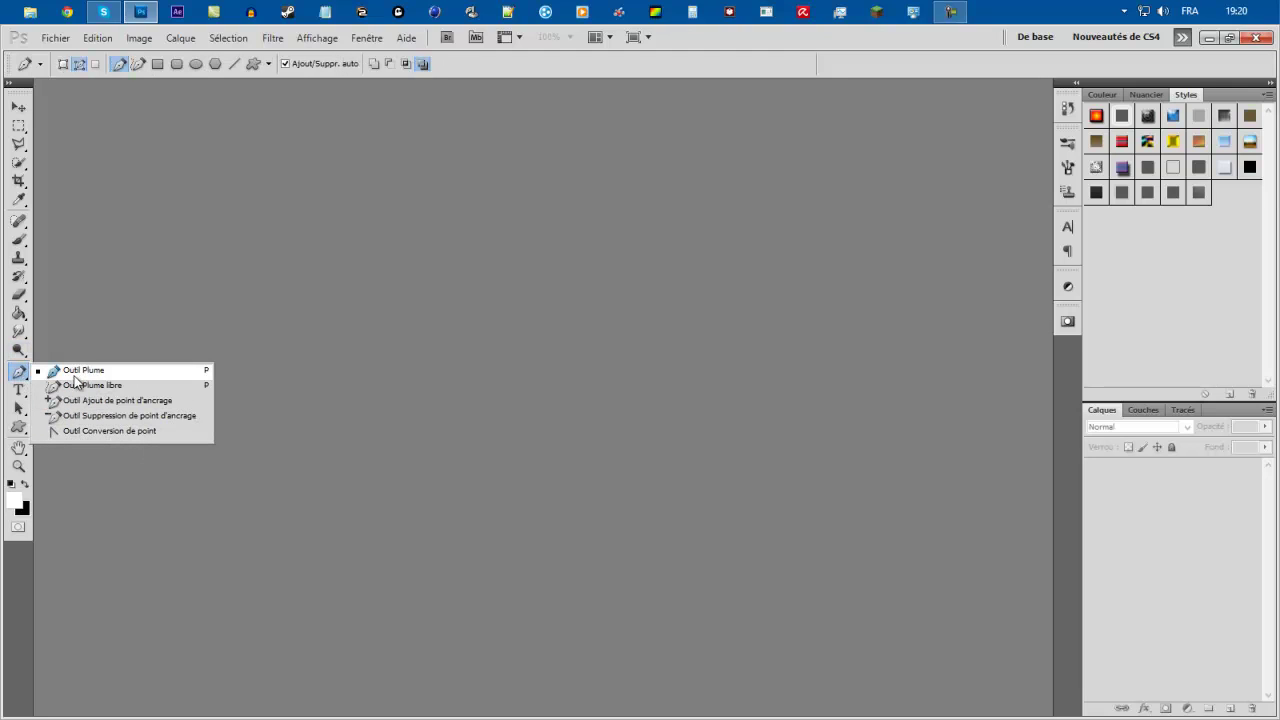
left_click(74, 374)
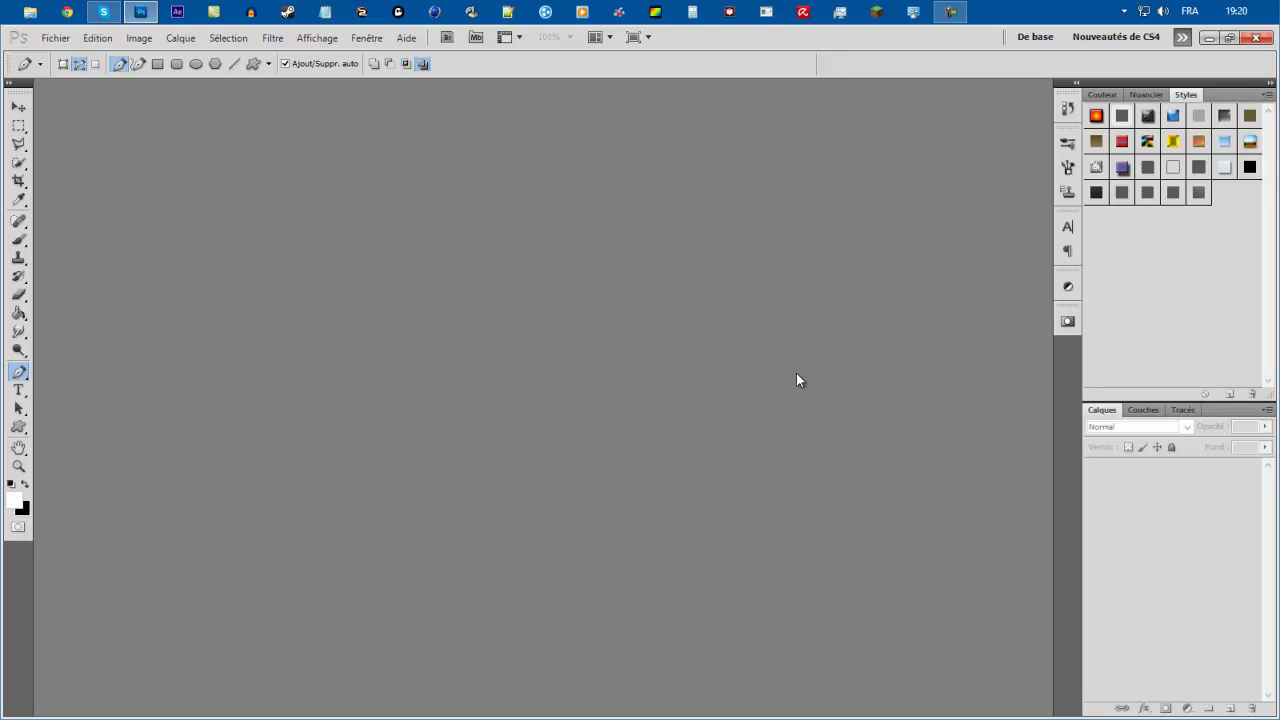
- Examine the Type tool, the path and direct selection tools, and the shape tool variants
left_click(25, 391)
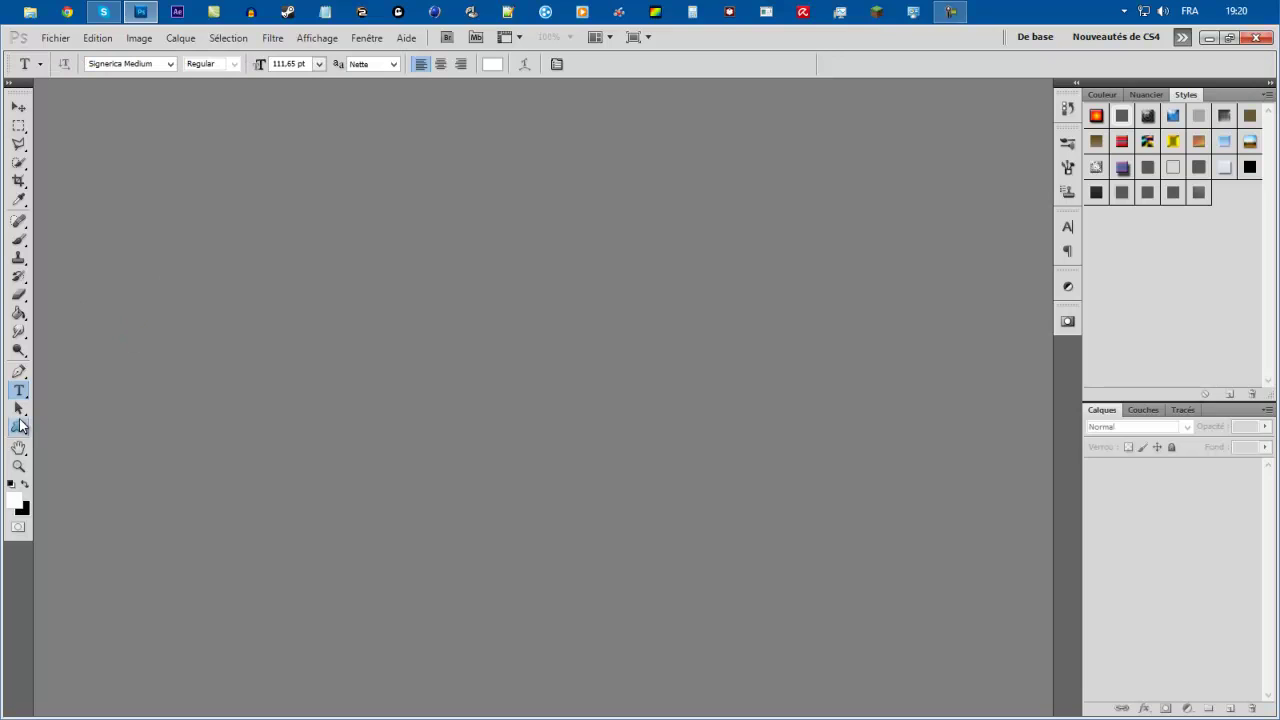
left_click(18, 408)
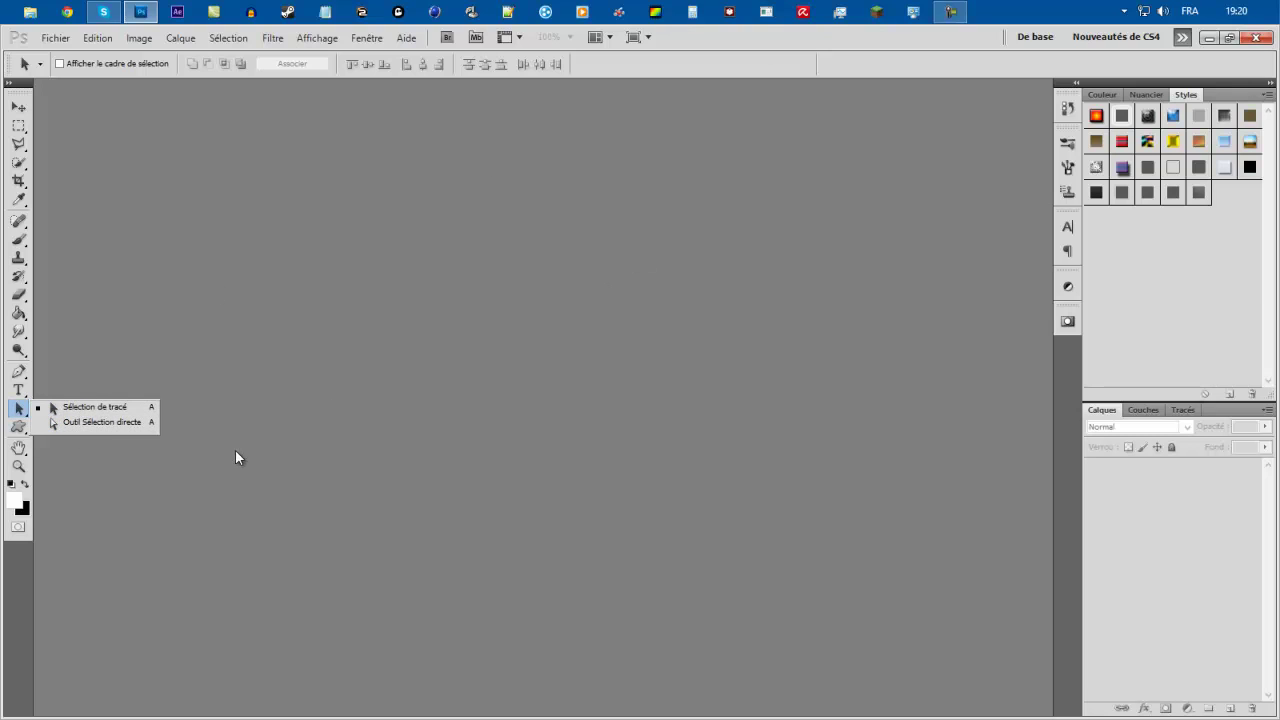
left_click(19, 427)
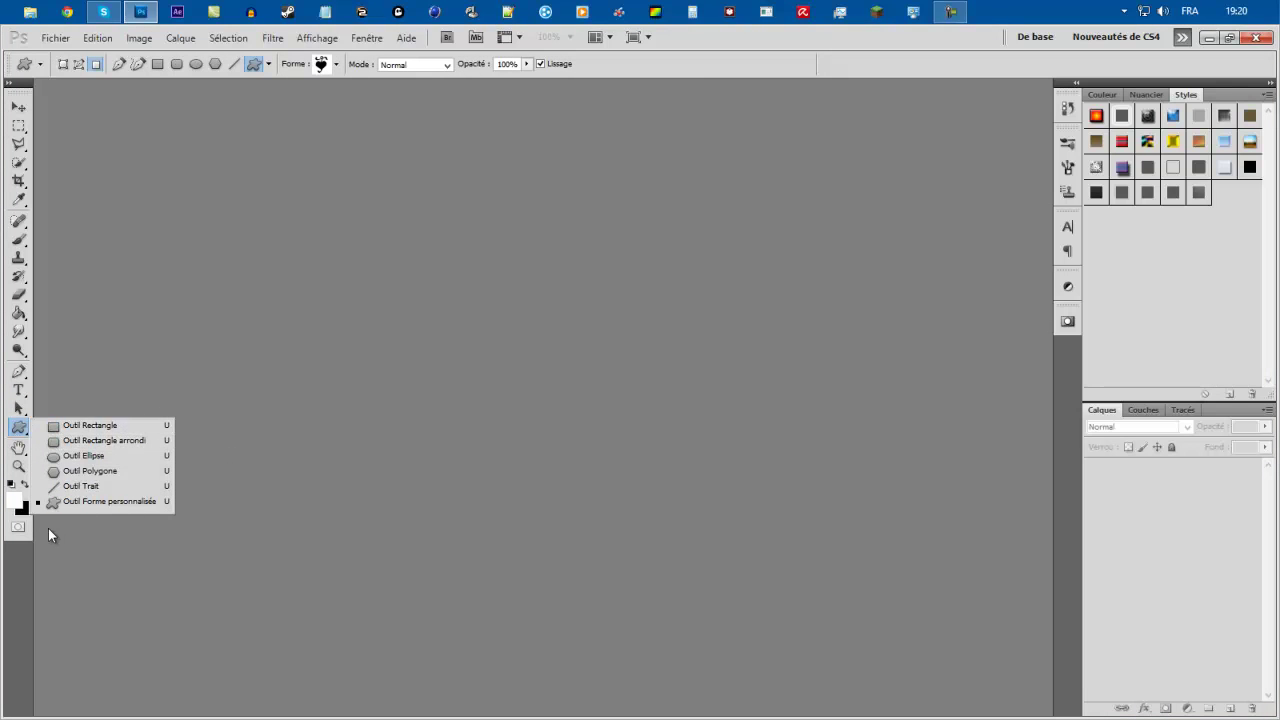
- Examine the Hand (Main) and Rotate View (Rotation de l'affichage) tools and the Zoom tool
left_click(19, 450)
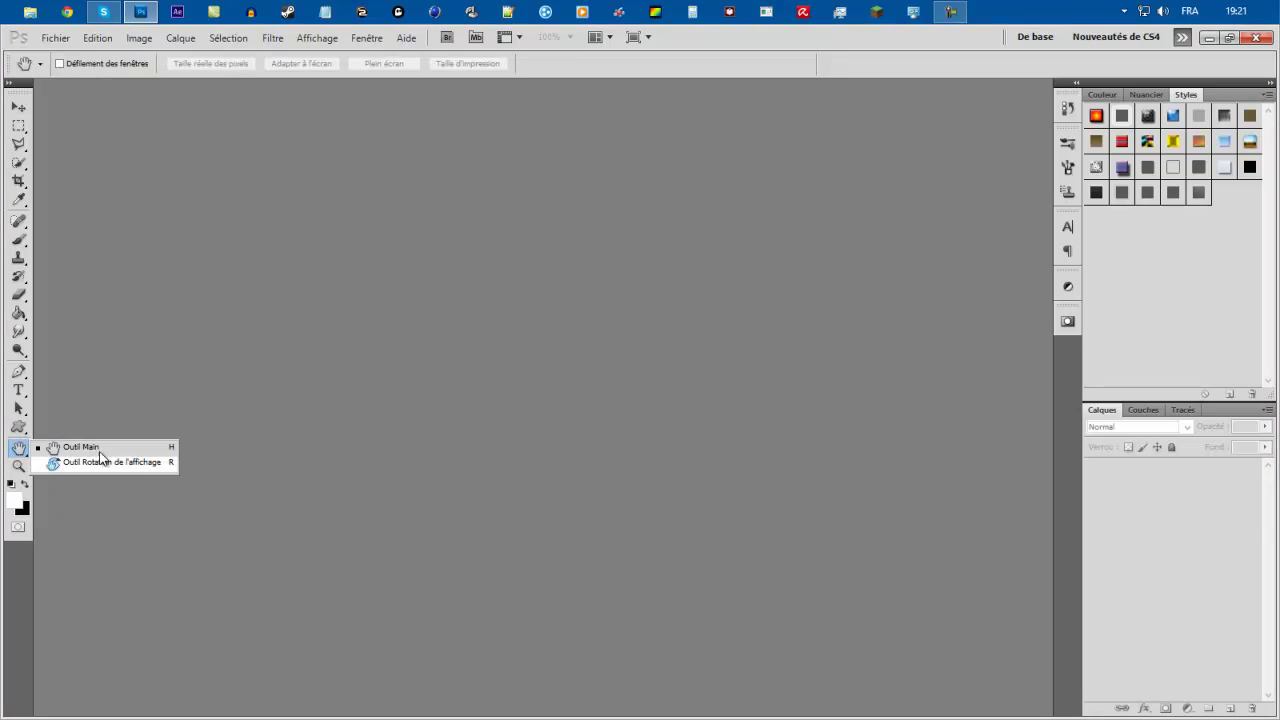
left_click(57, 452)
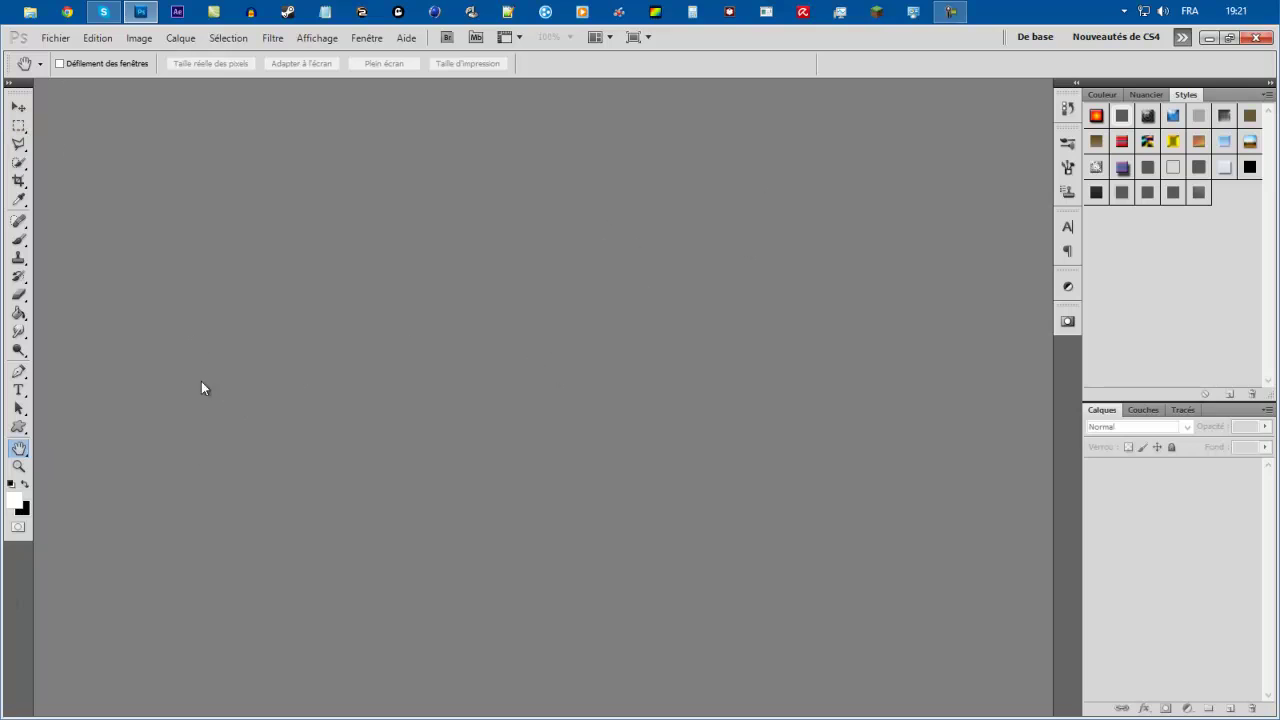
right_click(21, 449)
left_click(193, 420)
left_click(20, 469)
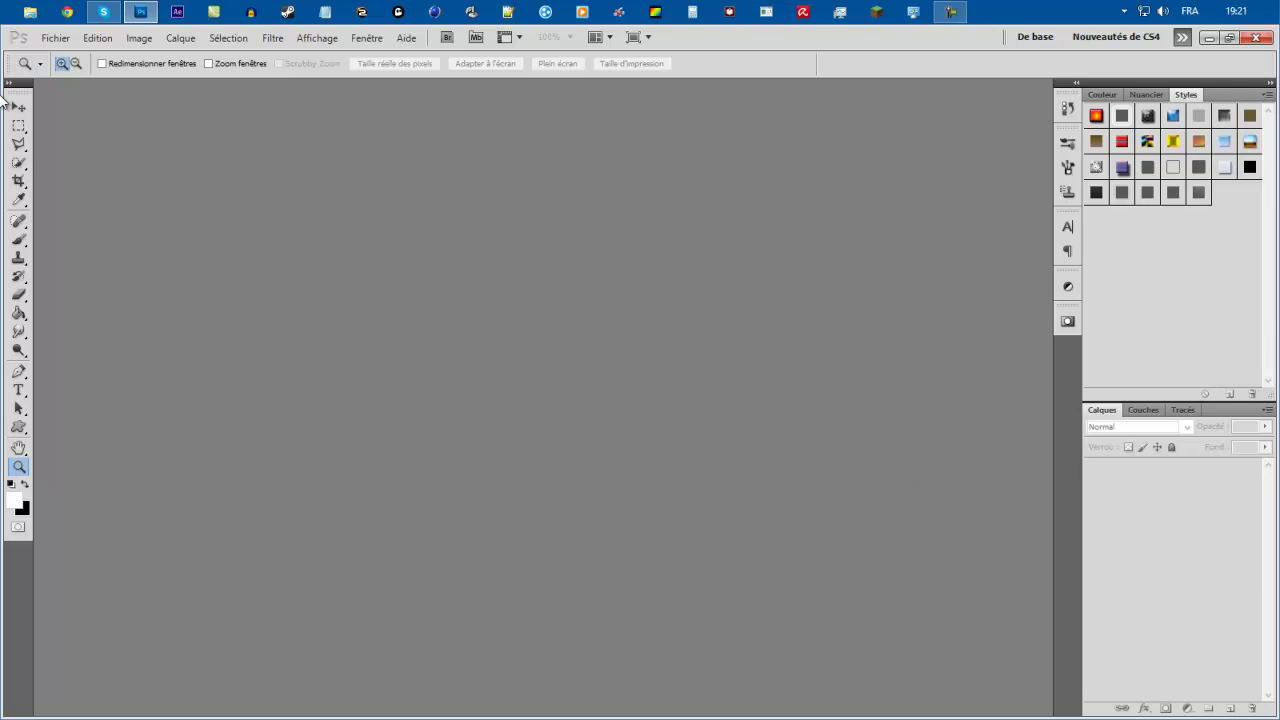
- Start a new document and look through the preset formats (Paramètre prédéfini) available for it
left_click(72, 41)
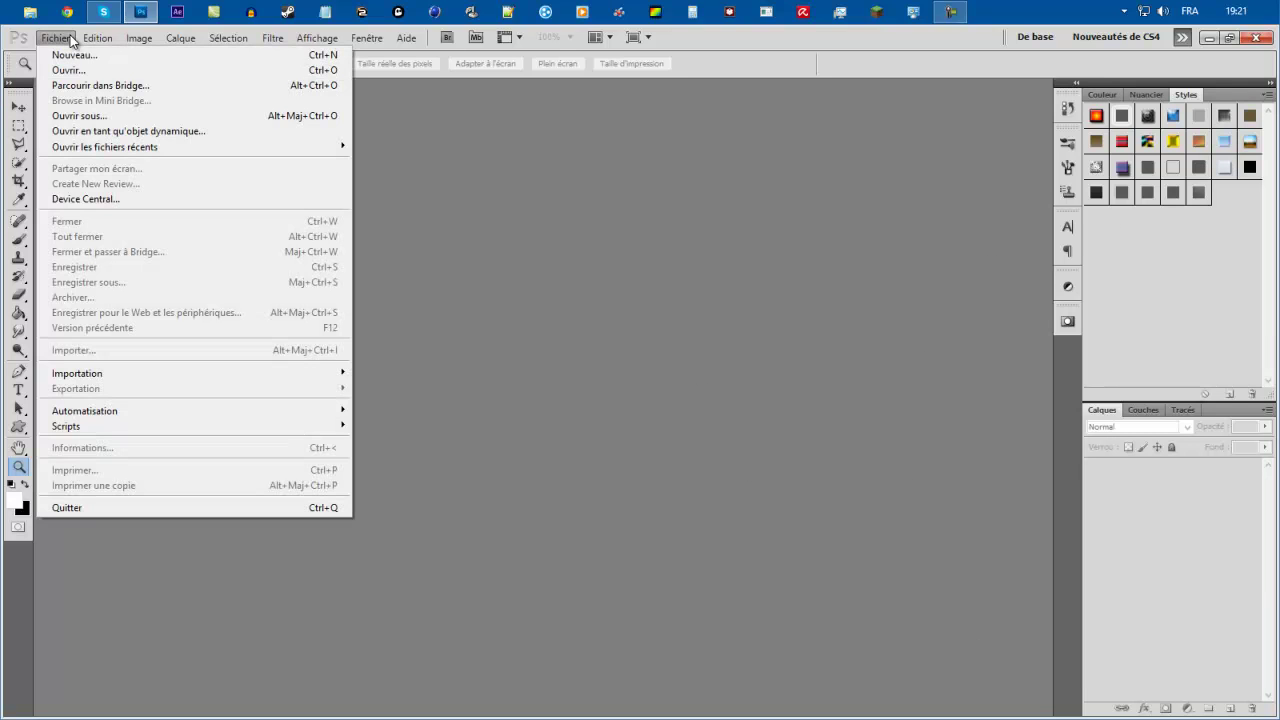
left_click(72, 41)
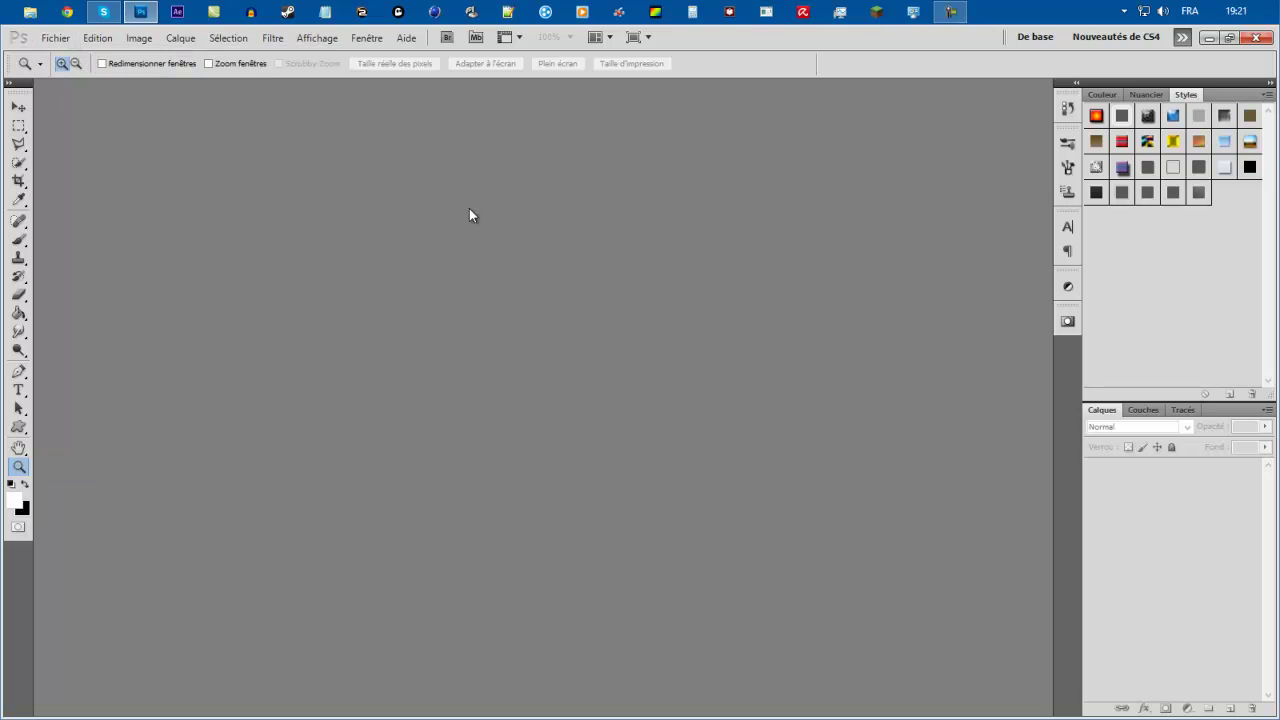
left_click(58, 38)
left_click(72, 56)
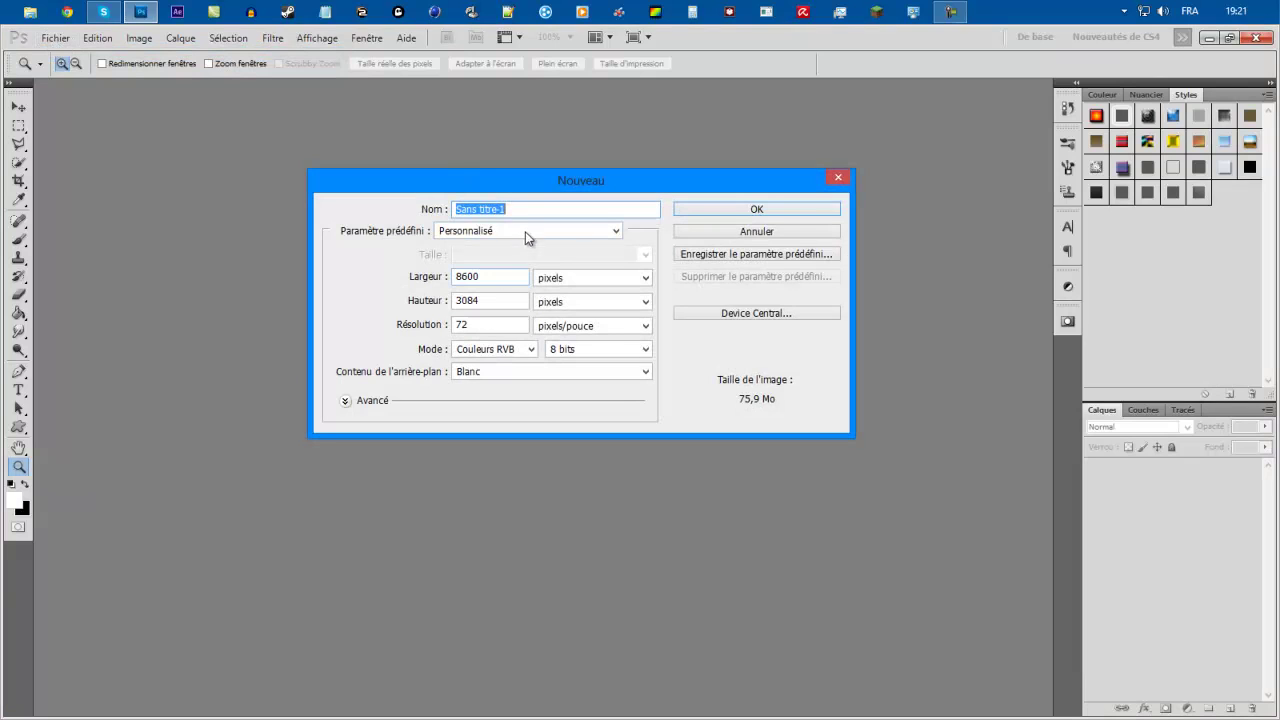
left_click(524, 233)
left_click(524, 233)
left_click_drag(494, 281, 336, 276)
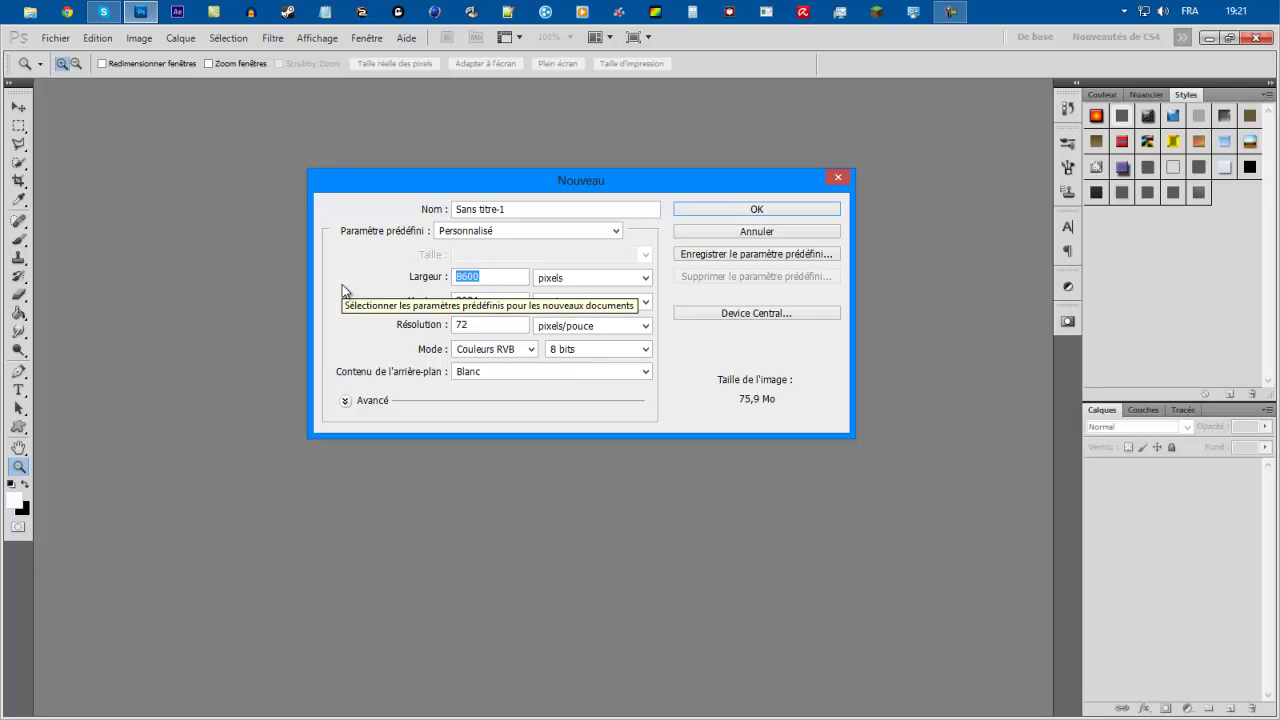
left_click(566, 230)
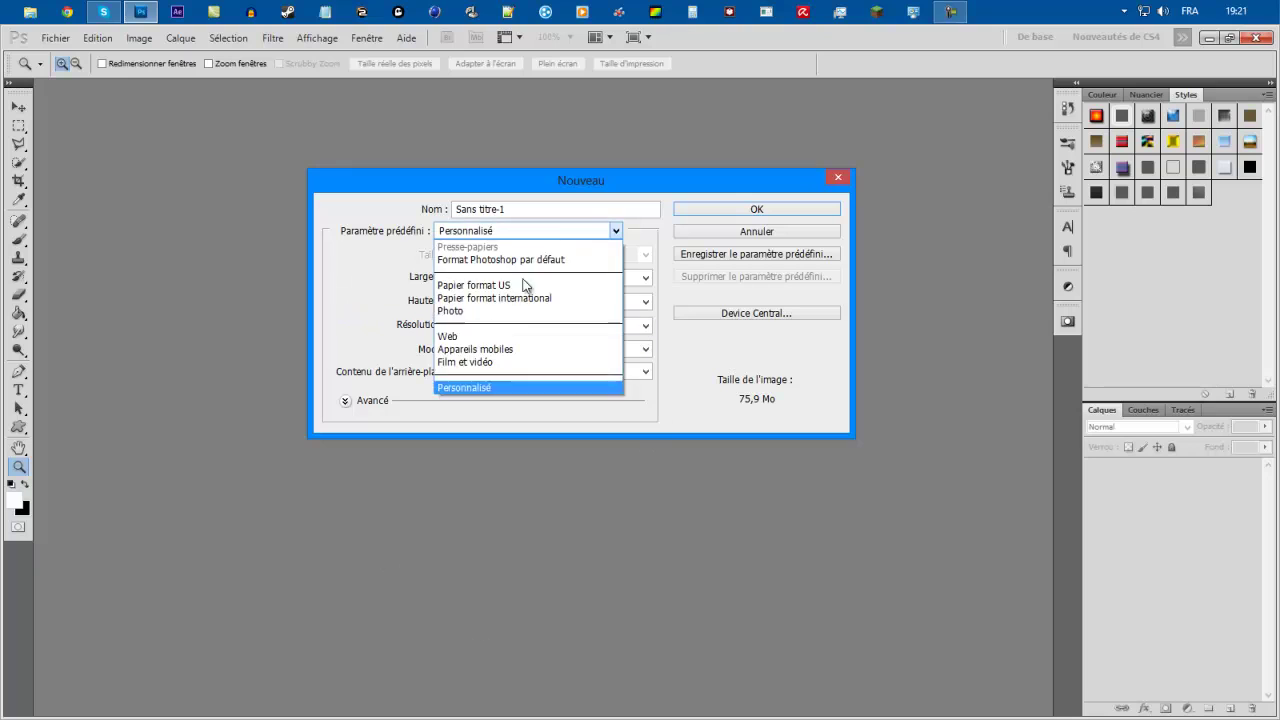
left_click(561, 240)
left_click(558, 238)
left_click(558, 236)
- Create the new document with a width of 500 pixels and a height of 200 pixels
double_click(513, 278)
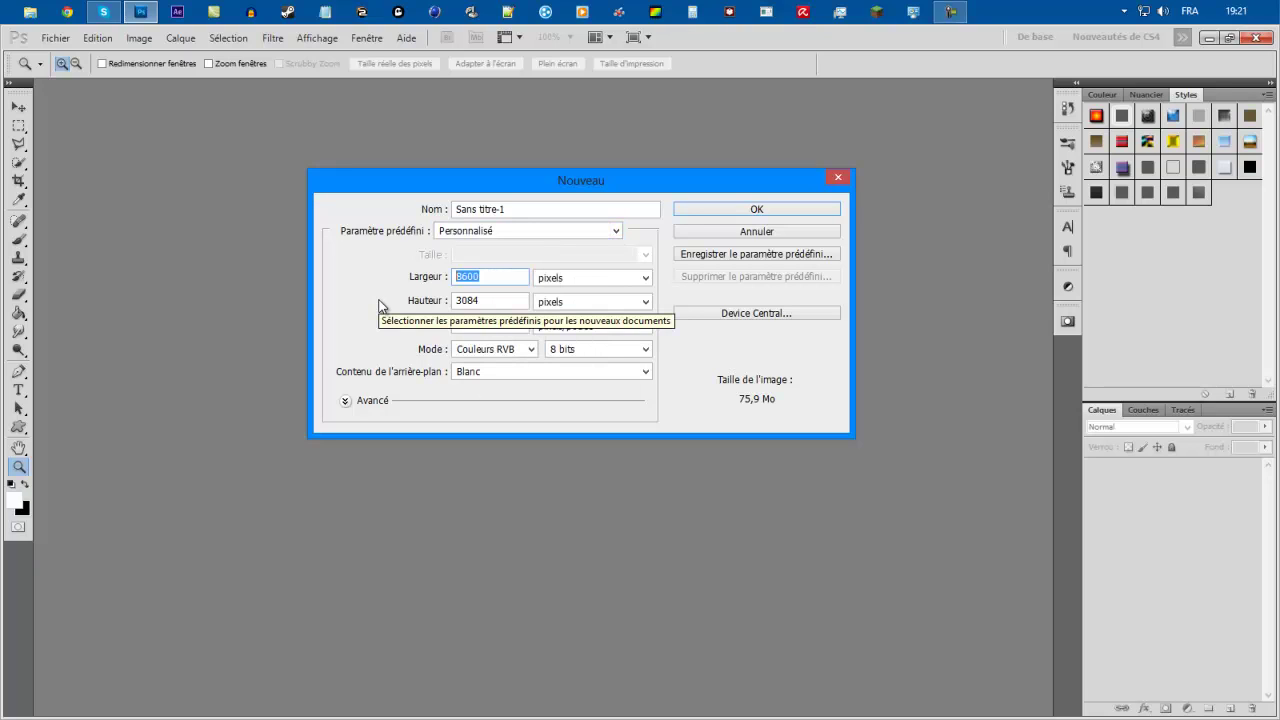
type("500")
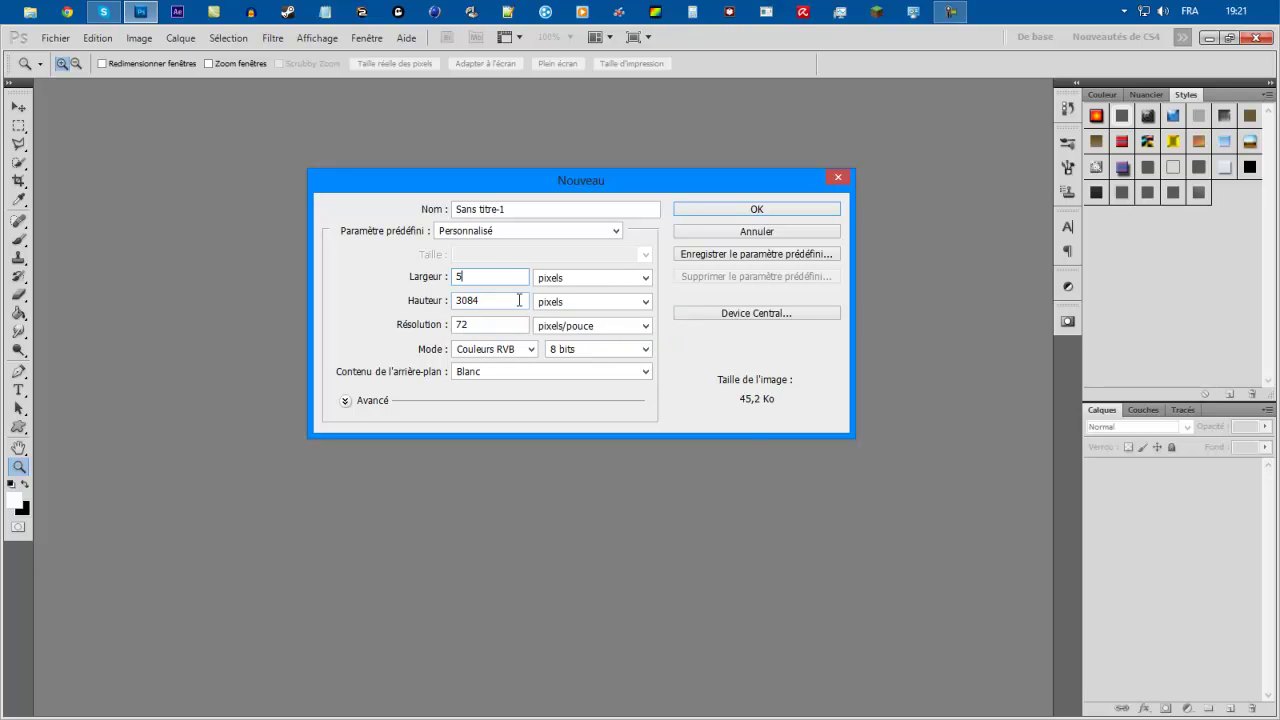
key("Tab")
type("500")
key("Return")
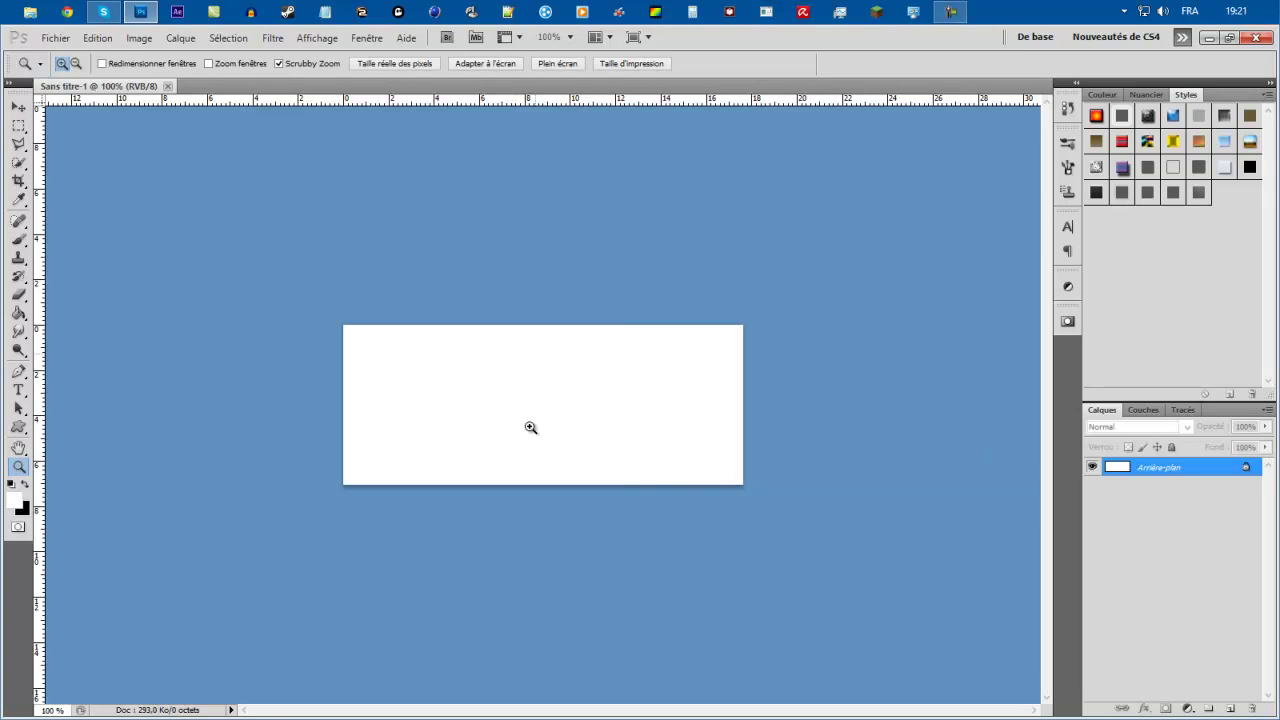
- Convert the locked background (Arrière-plan) into a regular layer named Calque 0
double_click(1212, 470)
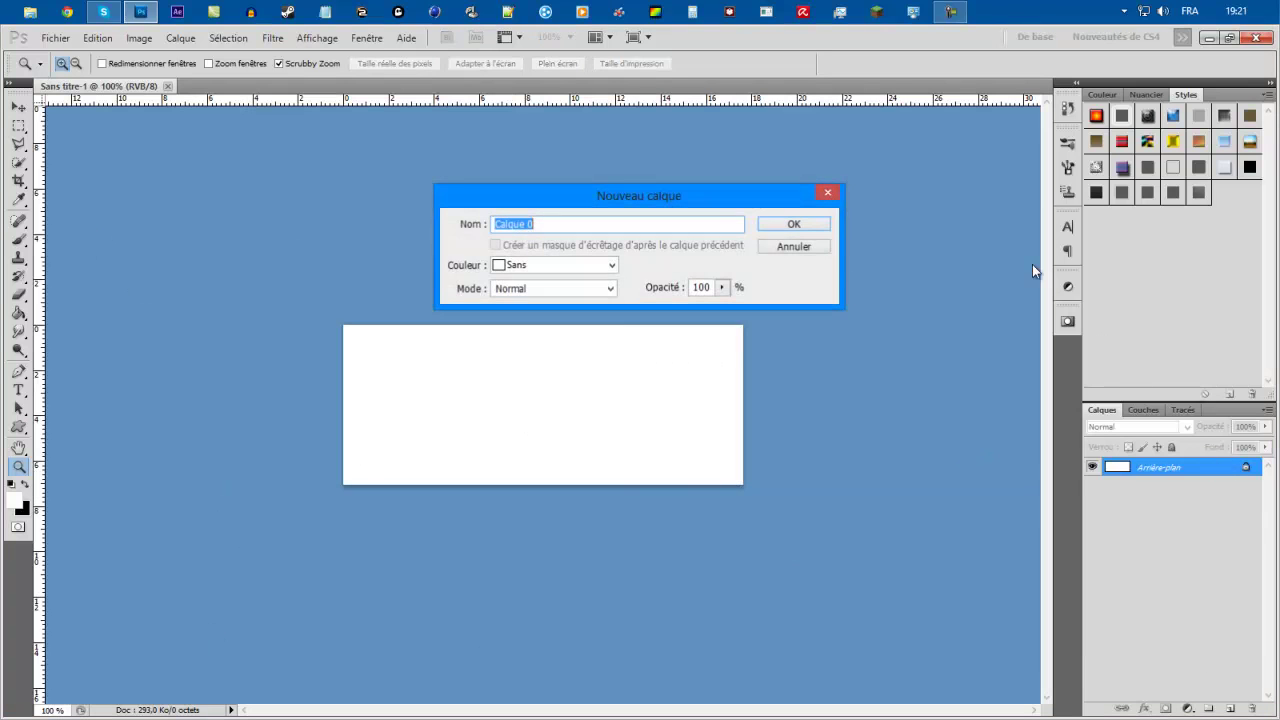
left_click(810, 224)
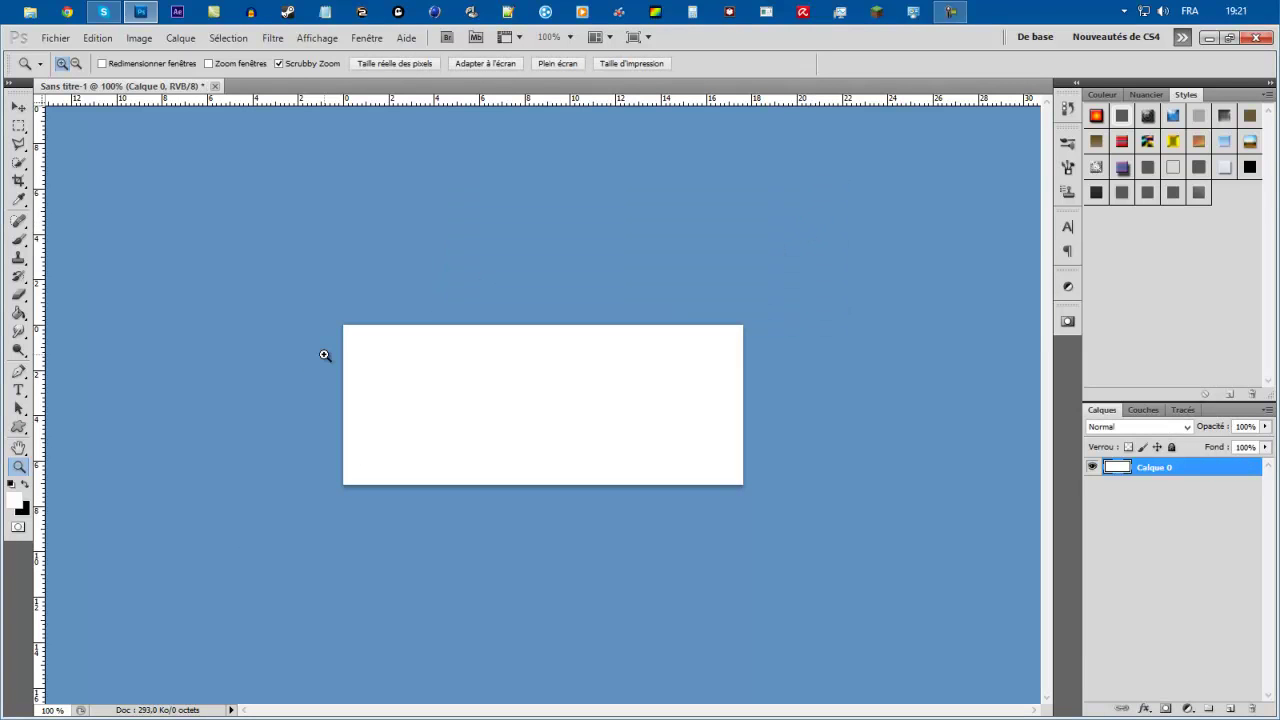
- Switch to the Gradient tool (Outil Dégradé) and open its current gradient in the gradient editor, placed over the canvas
left_click(17, 297)
mouse_move(18, 313)
left_mouse_down()
mouse_move(80, 311)
mouse_move(24, 316)
left_mouse_up()
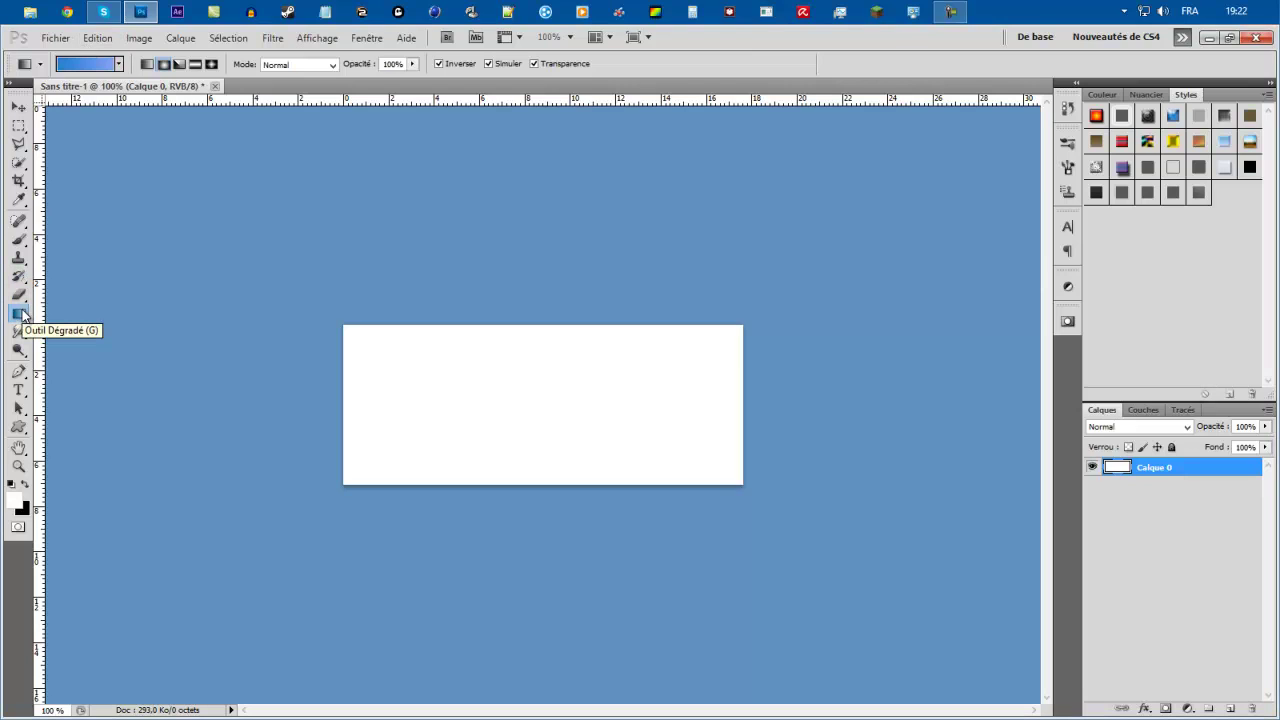
mouse_move(17, 311)
left_mouse_down()
mouse_move(36, 300)
mouse_move(30, 312)
mouse_move(70, 312)
left_mouse_up()
left_click(79, 327)
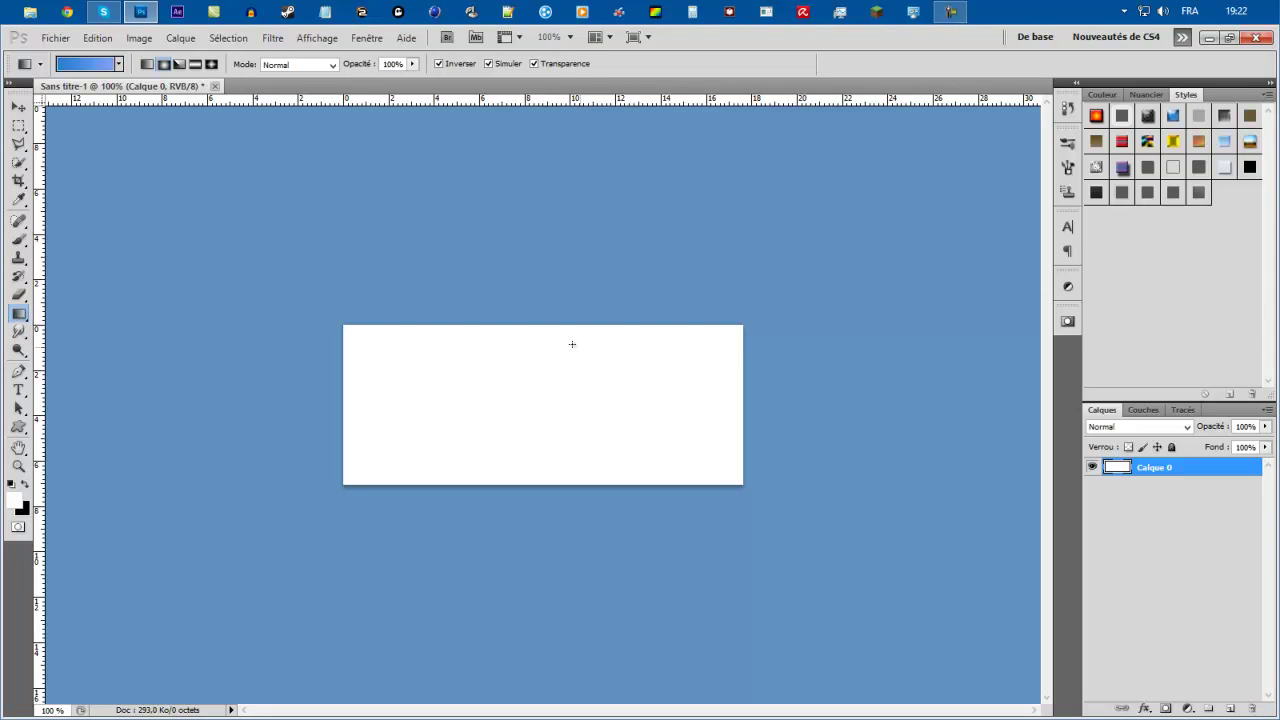
left_click(95, 68)
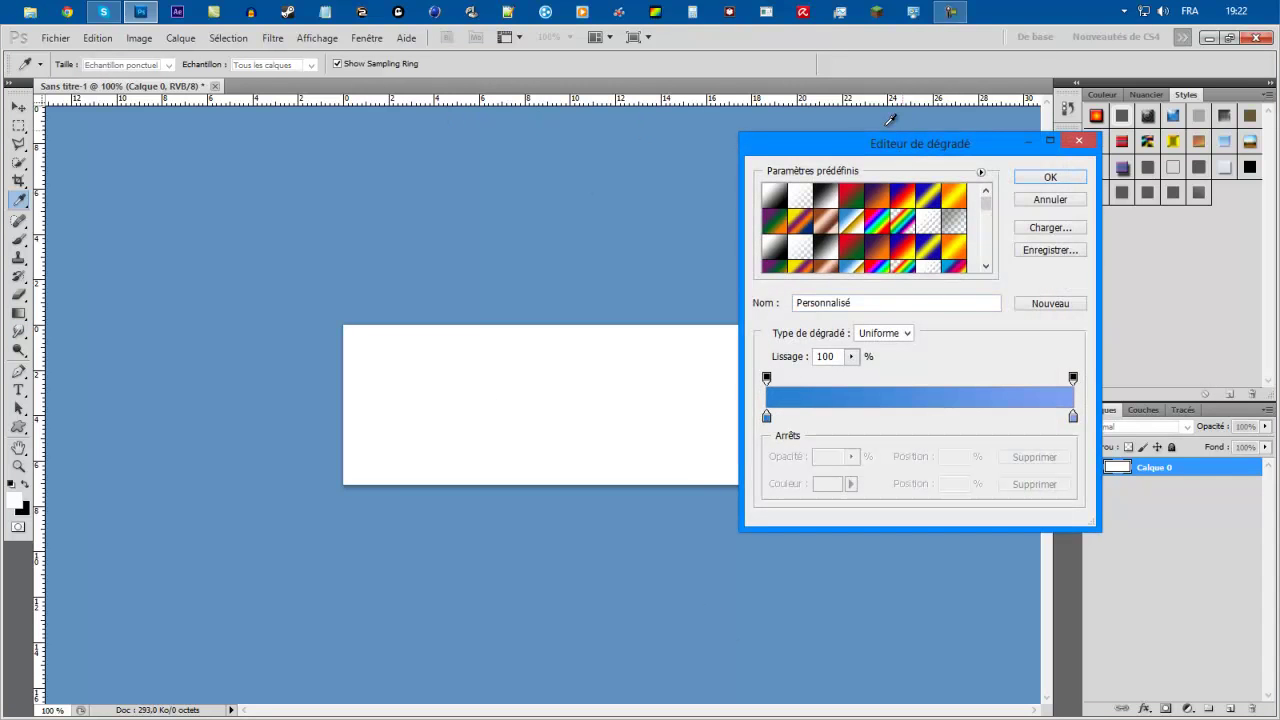
left_click_drag(861, 150, 462, 143)
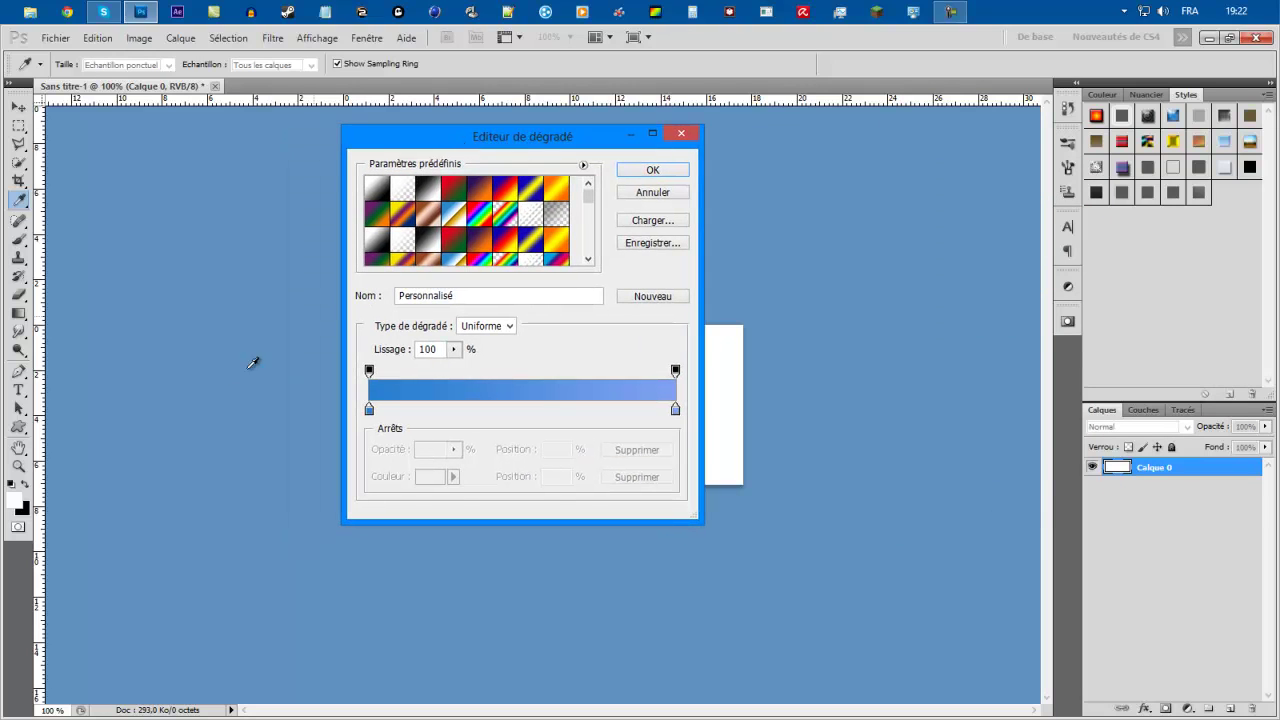
left_click(369, 410)
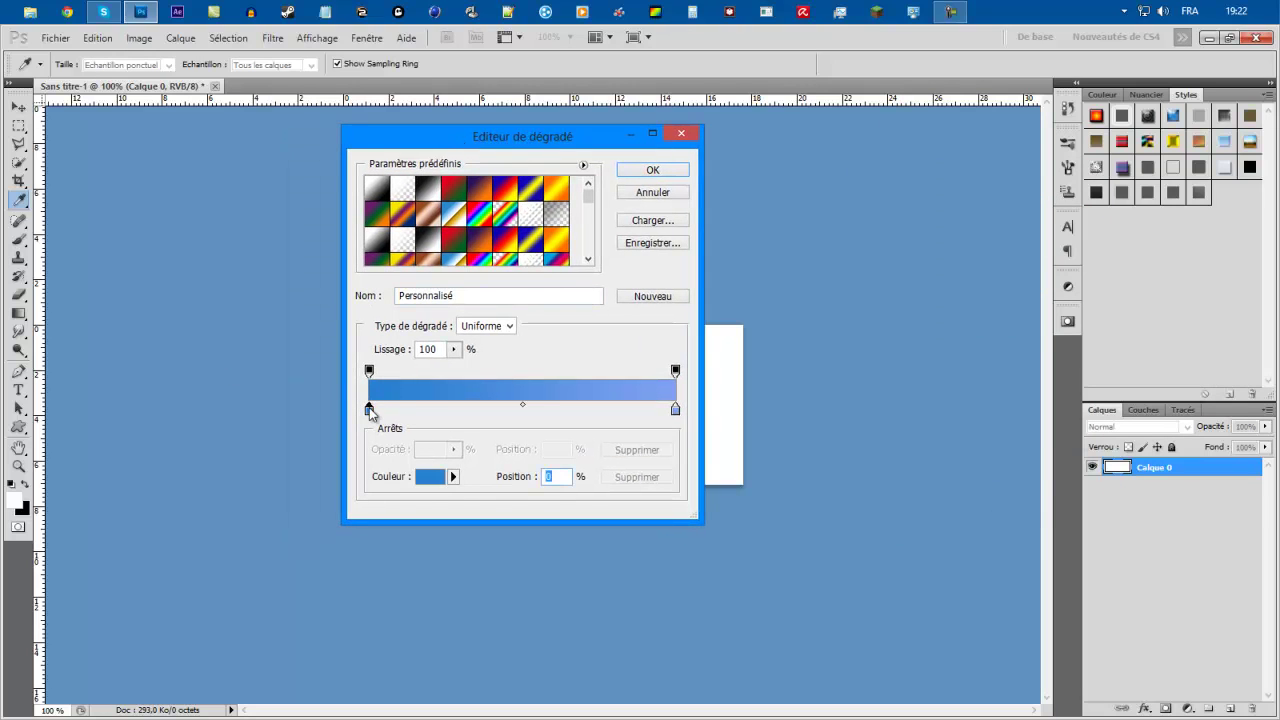
double_click(369, 410)
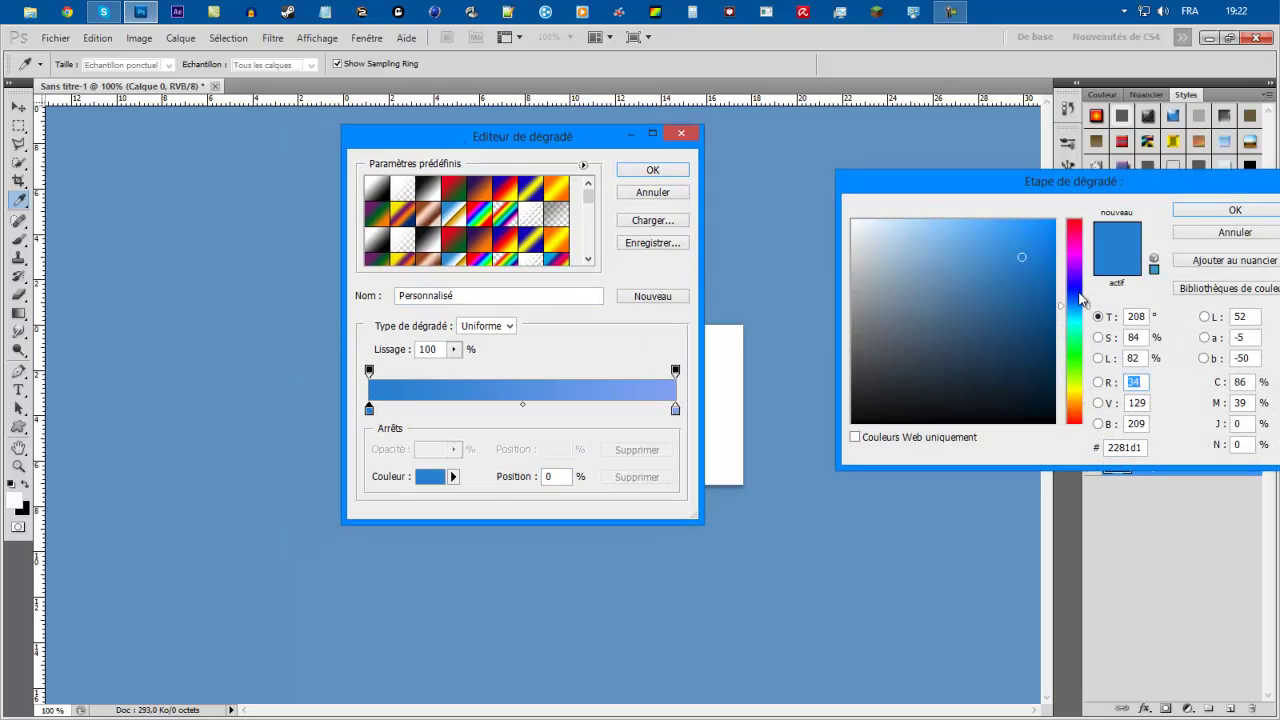
left_click(1213, 233)
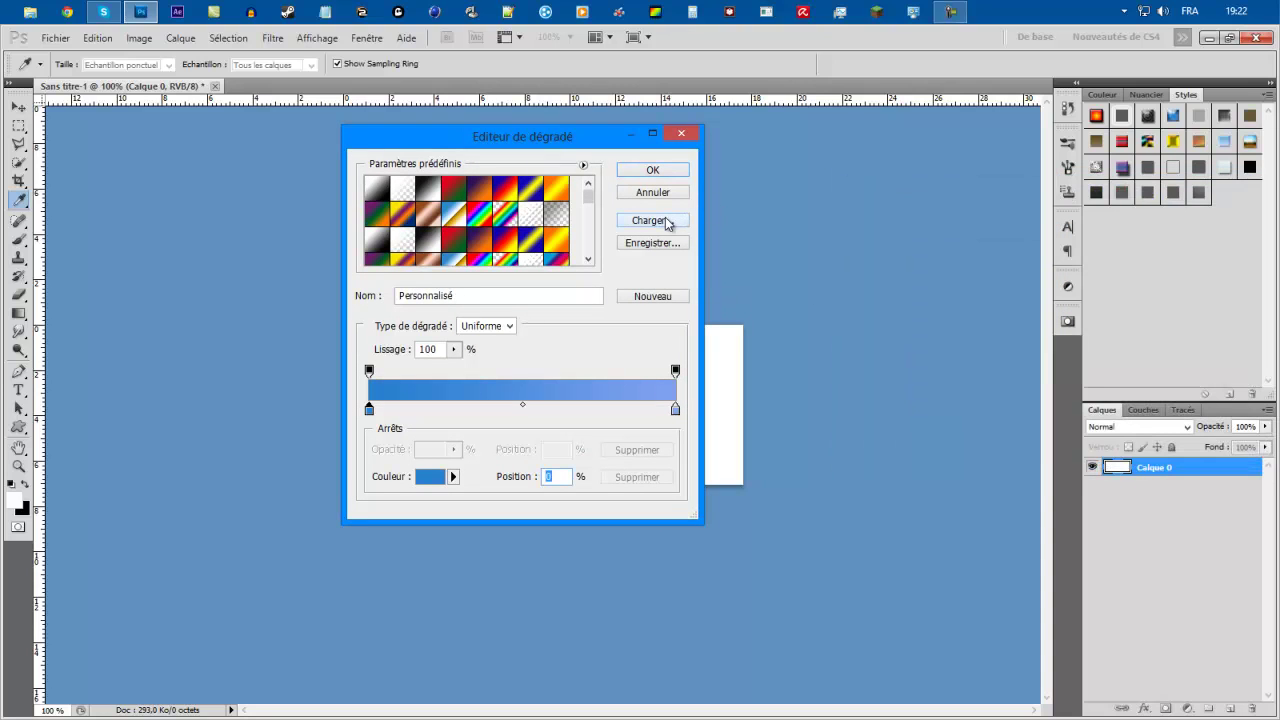
- Look through the gradient presets and add the current blue gradient to them as a new preset named Personnalisé
mouse_move(589, 198)
left_mouse_down()
mouse_move(591, 242)
mouse_move(590, 203)
left_mouse_up()
left_click_drag(589, 200, 588, 258)
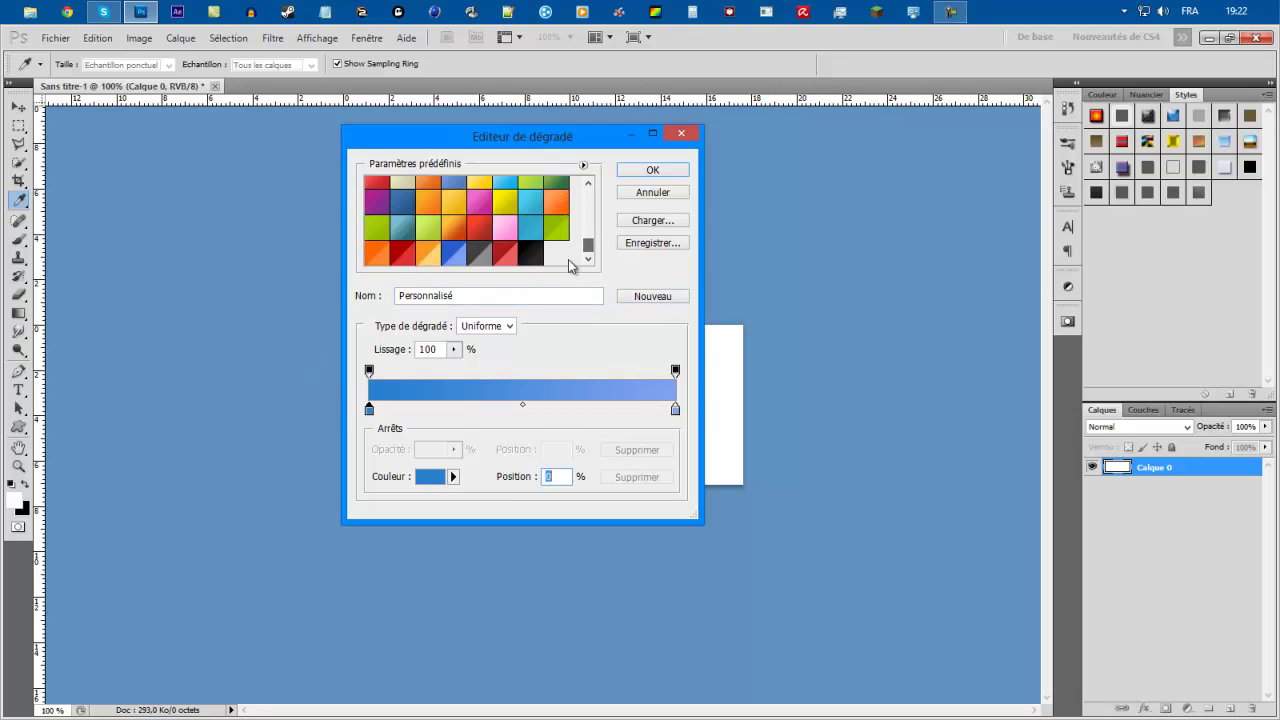
left_click(655, 296)
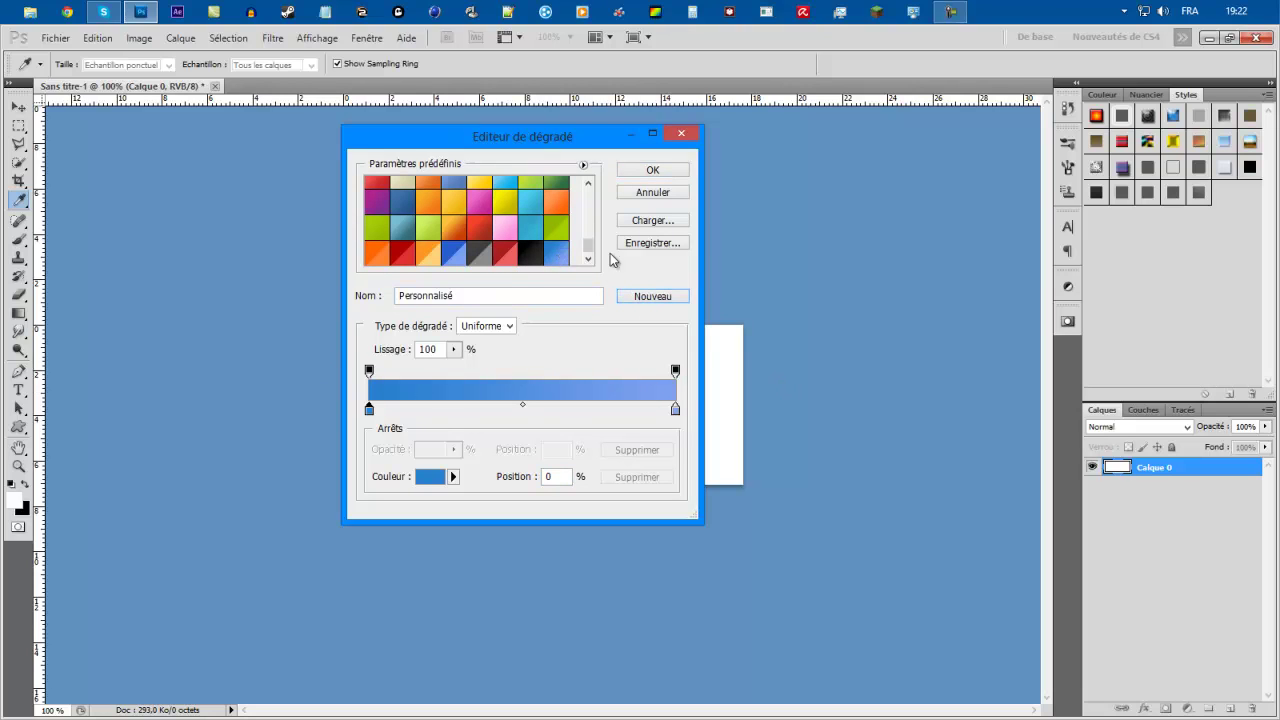
- Set the gradient's start colour stop to white and its end colour stop to light grey dddddd
double_click(369, 410)
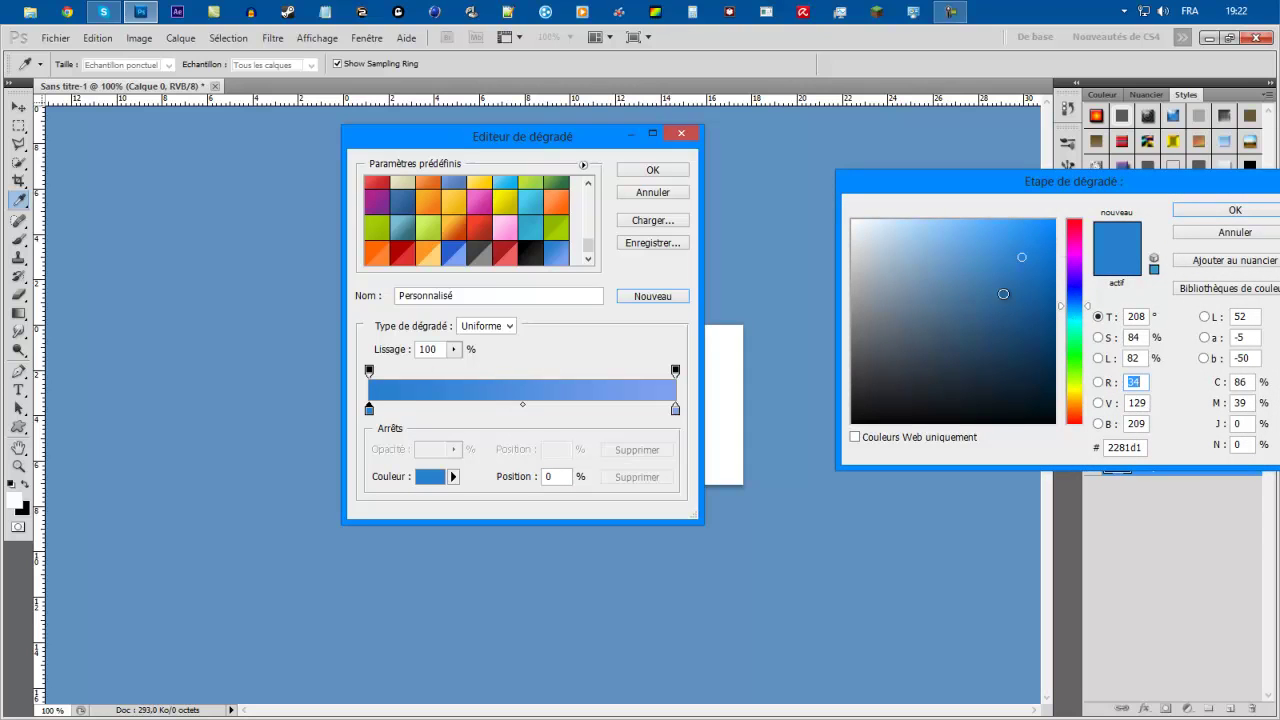
left_click_drag(1003, 294, 808, 134)
left_click(1233, 210)
double_click(675, 410)
left_click_drag(872, 285, 832, 245)
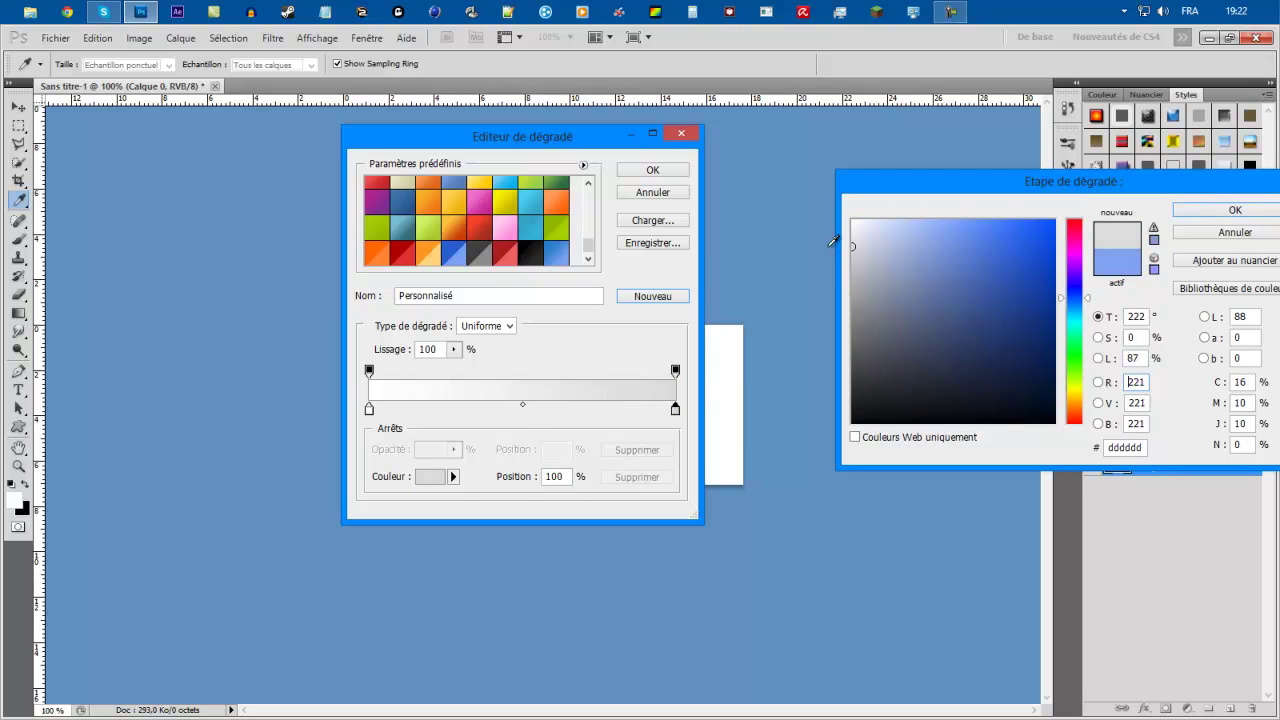
left_click(1217, 210)
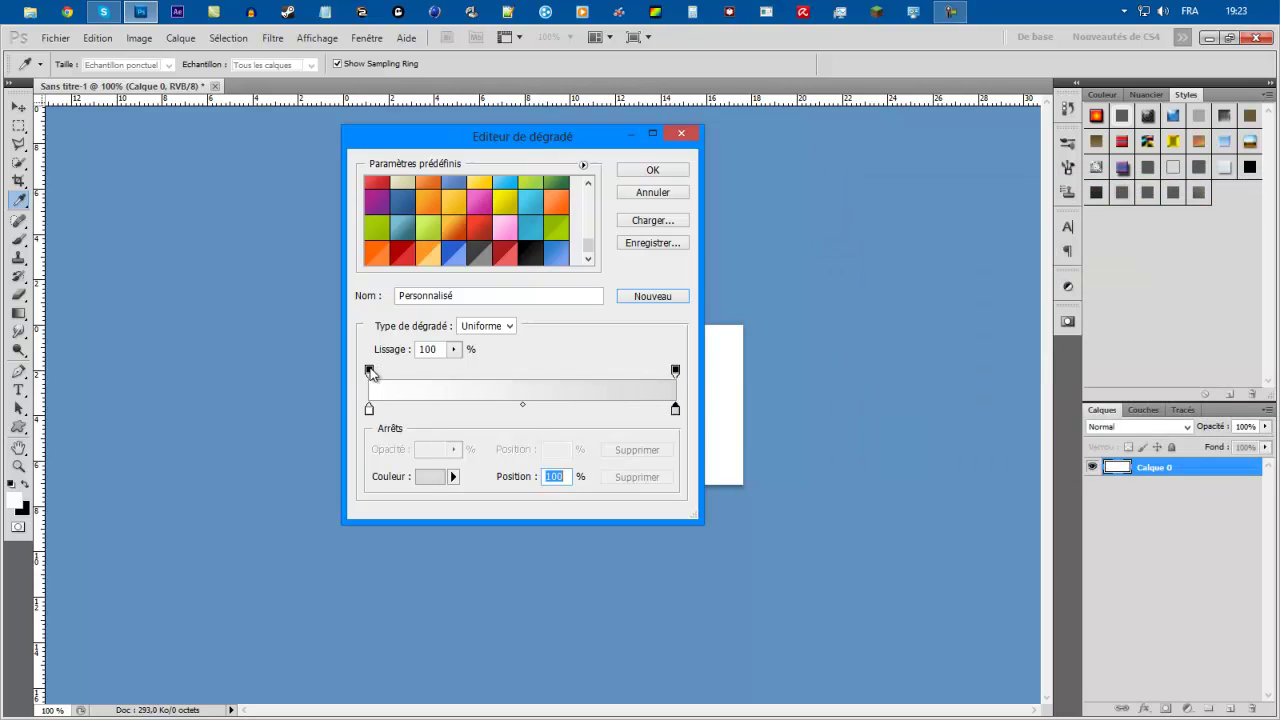
- Try out the opacity of the gradient's two opacity stops and shift the end opacity stop to 41 % and back
left_click(369, 371)
left_click_drag(396, 450, 806, 409)
left_click(675, 371)
left_click_drag(416, 447, 480, 449)
left_click_drag(675, 372, 494, 371)
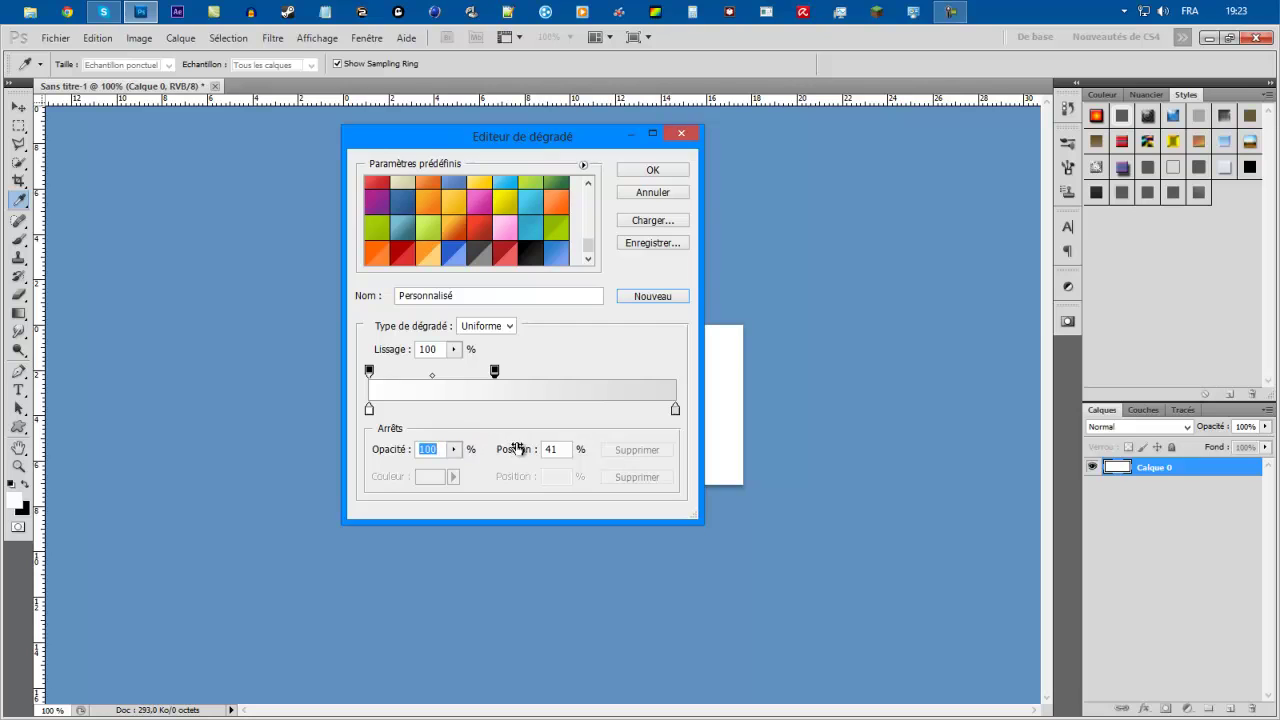
left_click_drag(397, 451, 303, 457)
left_click_drag(453, 449, 520, 460)
left_click_drag(494, 370, 706, 380)
- Accept the edited gradient and fill Calque 0 with it radially from the centre, with Inverser turned off
left_click(657, 169)
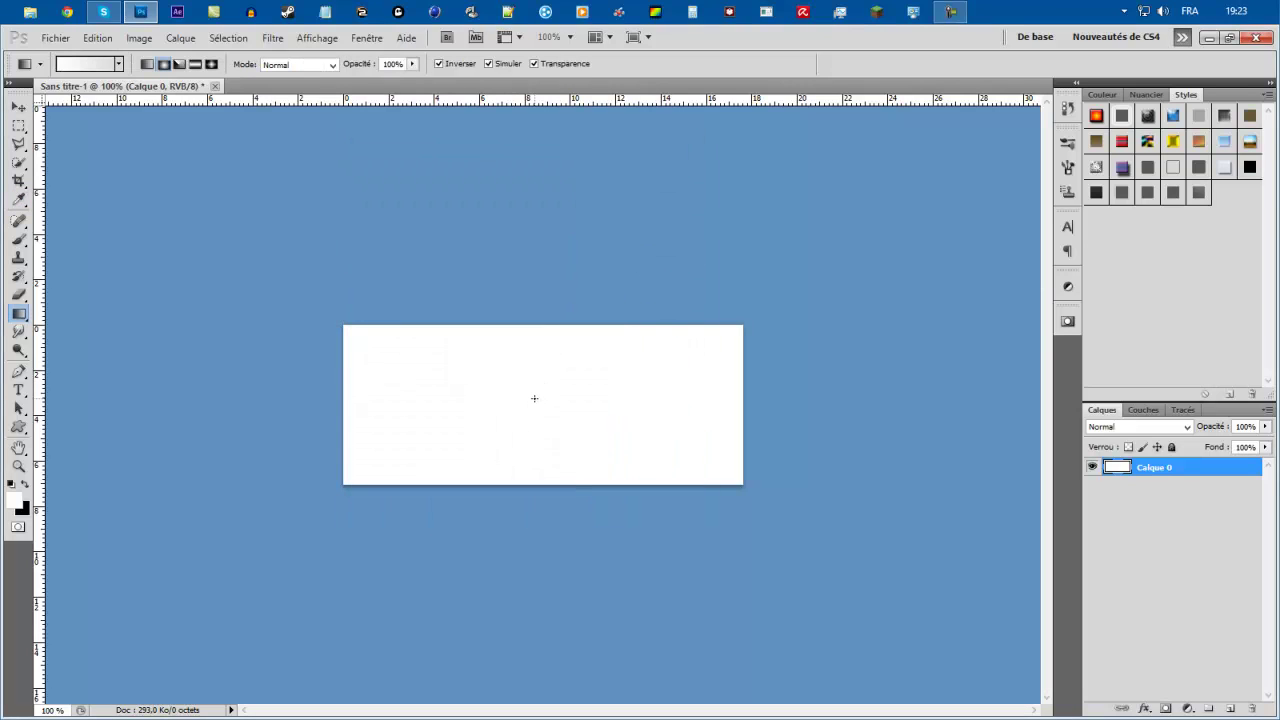
left_click_drag(593, 392, 746, 325)
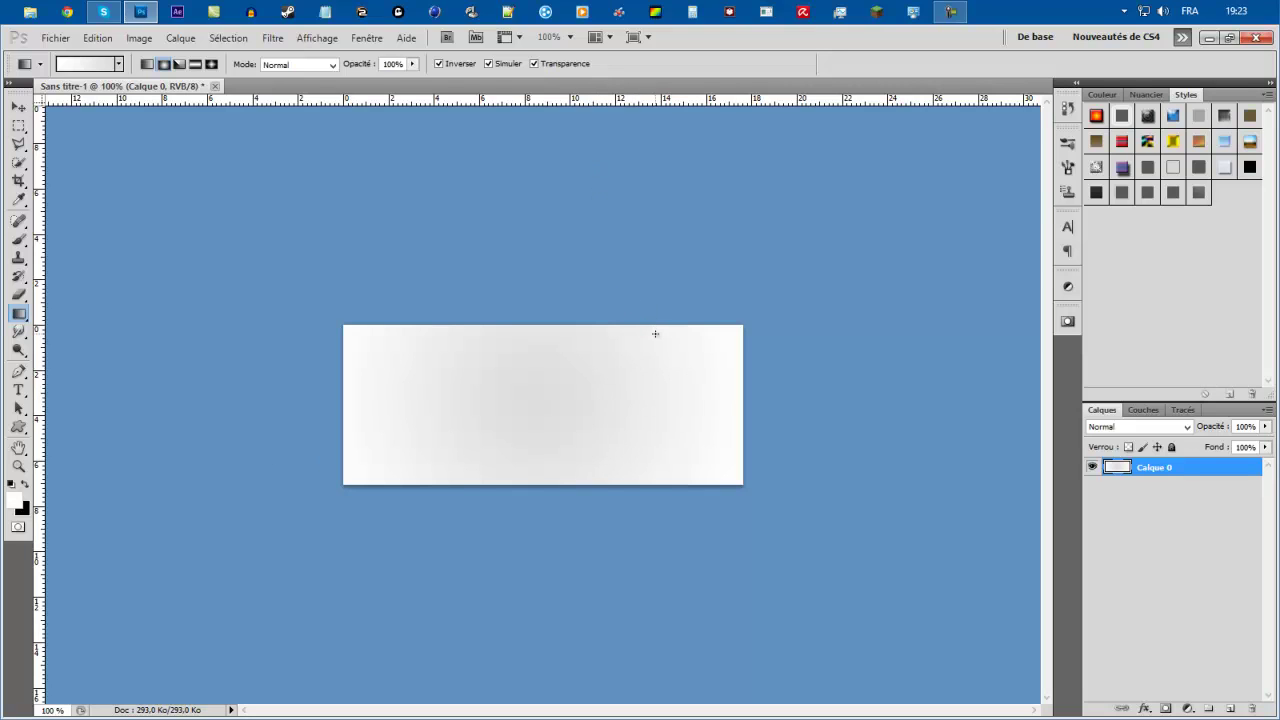
left_click(437, 64)
left_click_drag(536, 418, 741, 327)
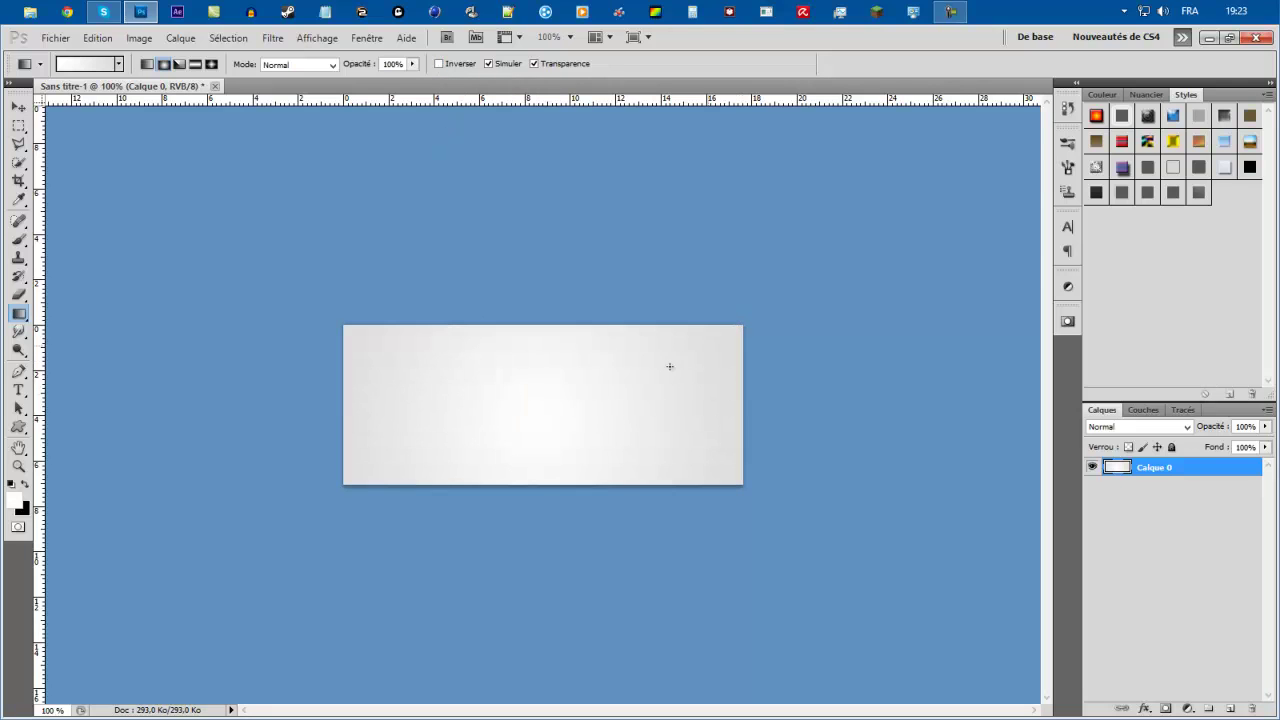
- Redraw the radial gradient in several directions, finishing with one from the canvas's top centre to its lower-right corner
left_click_drag(530, 407, 737, 326)
left_click_drag(536, 324, 735, 398)
left_click_drag(740, 324, 343, 477)
left_click_drag(534, 327, 740, 484)
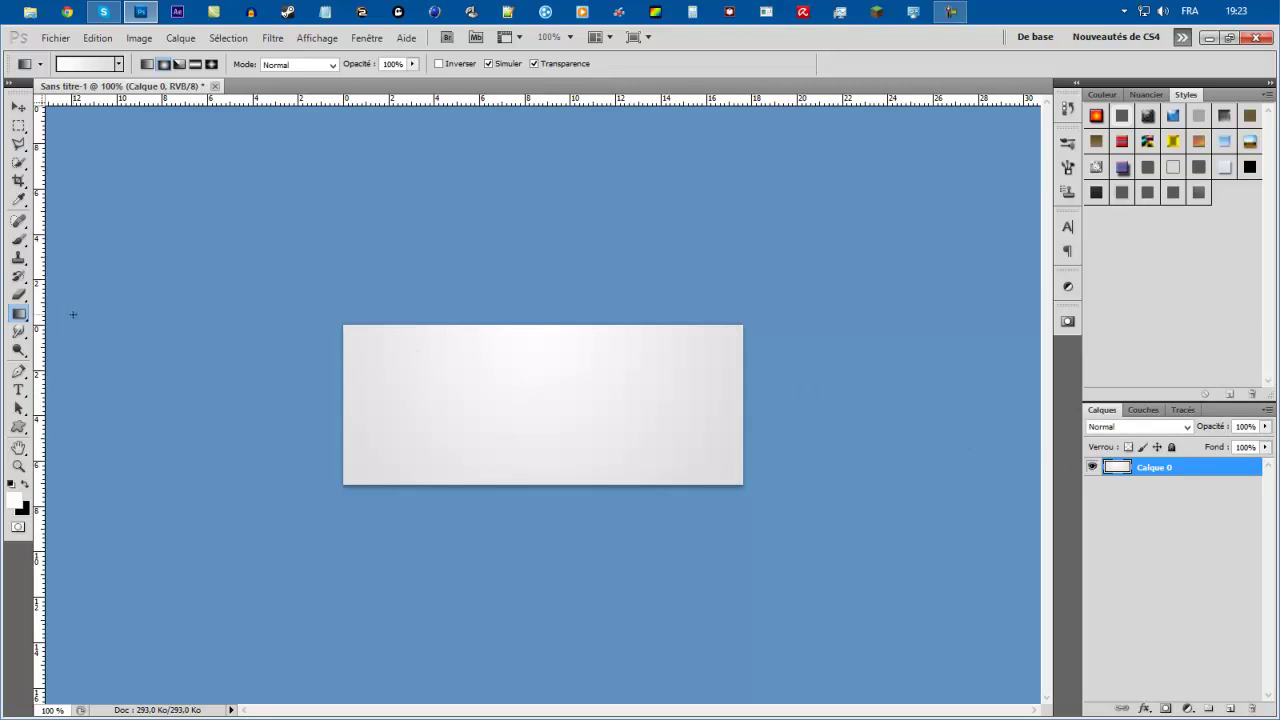
- Switch to the Ellipse tool, test it with a small filled white circle on Calque 0, and undo the circle
left_click_drag(19, 427, 94, 454)
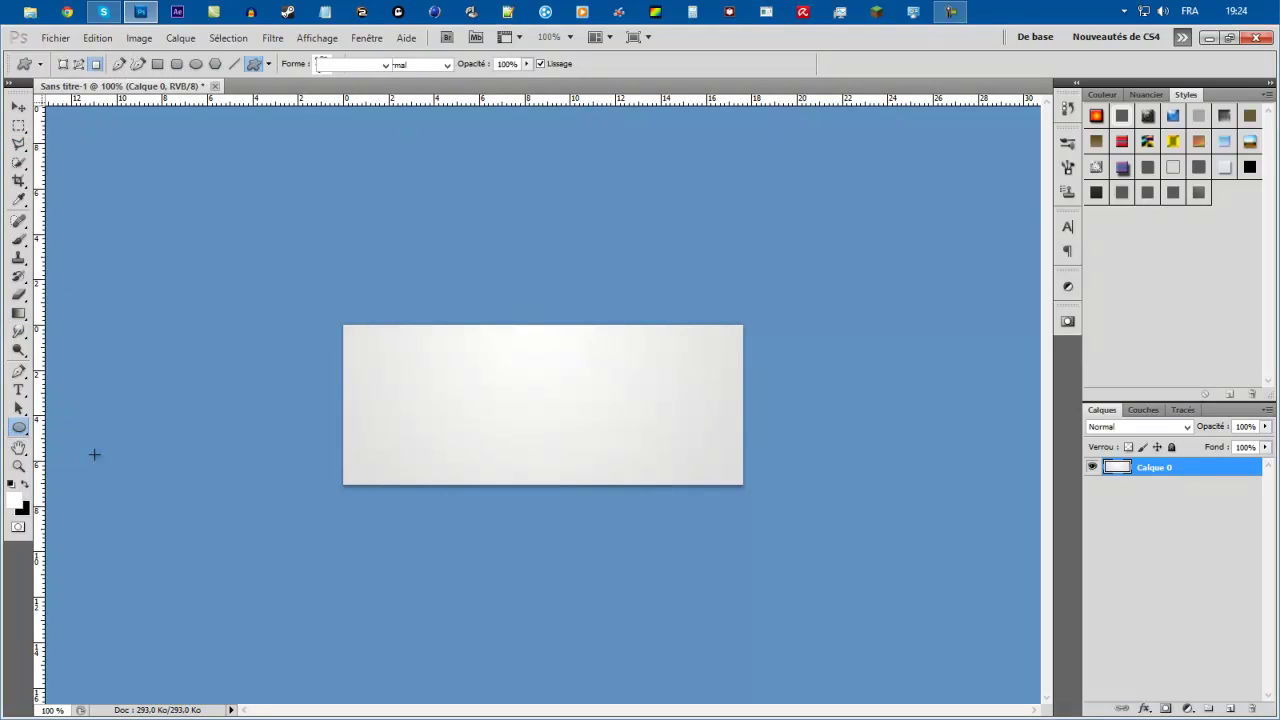
mouse_move(381, 343)
left_mouse_down()
mouse_move(438, 399)
mouse_move(432, 378)
mouse_move(460, 373)
left_mouse_up()
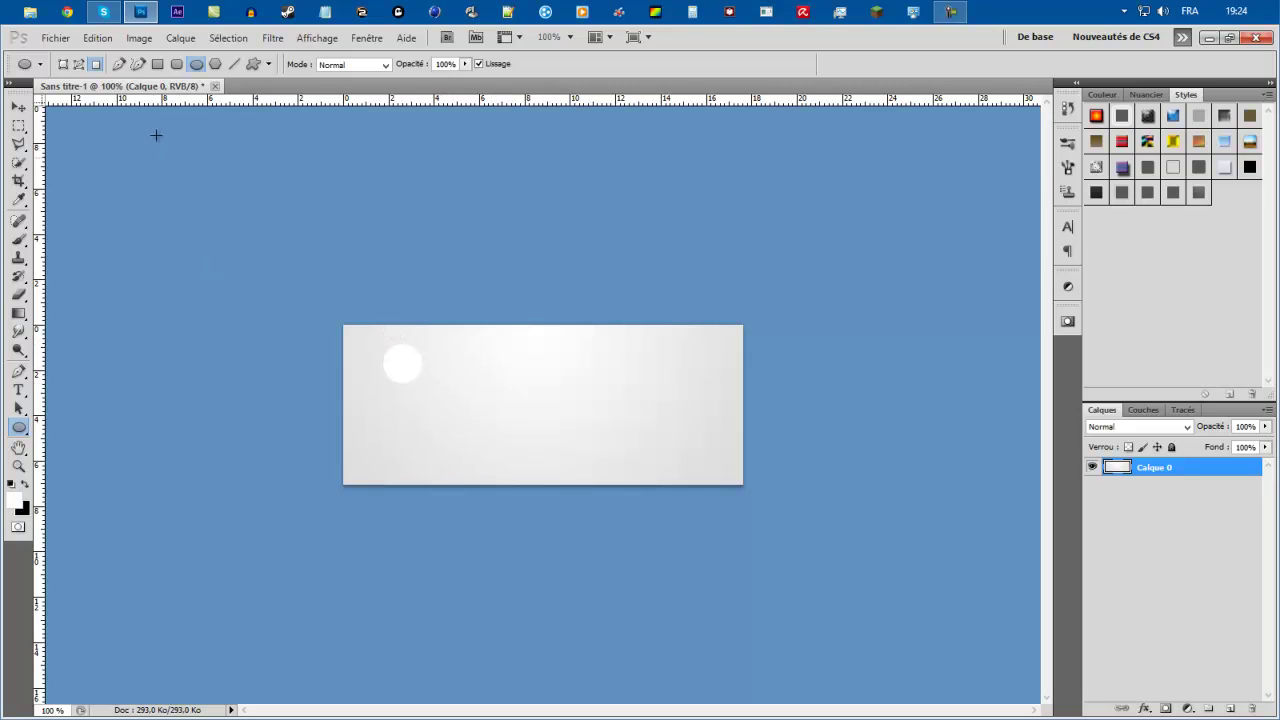
key("ctrl+z")
- Try drawing the circle as a path and as a shape layer, toggling Calque 0's visibility, and undo each attempt
left_click(79, 63)
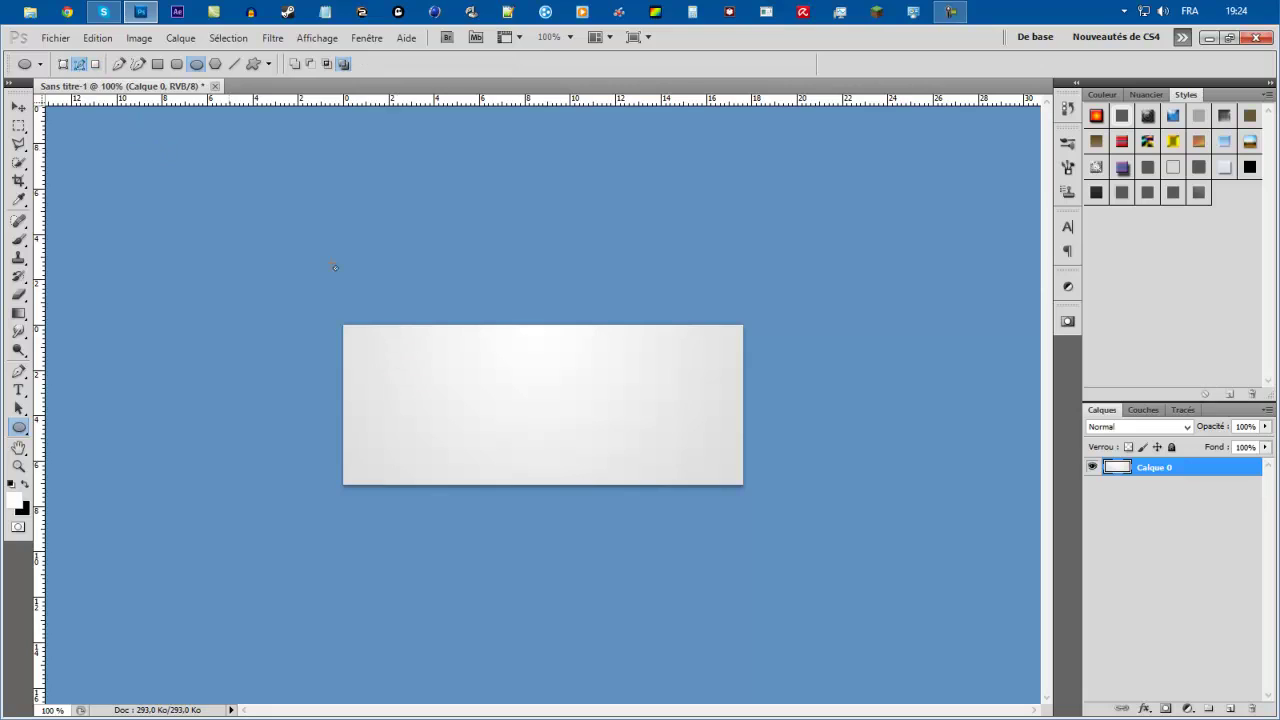
left_click_drag(398, 364, 543, 443)
key("ctrl+z")
left_click(63, 63)
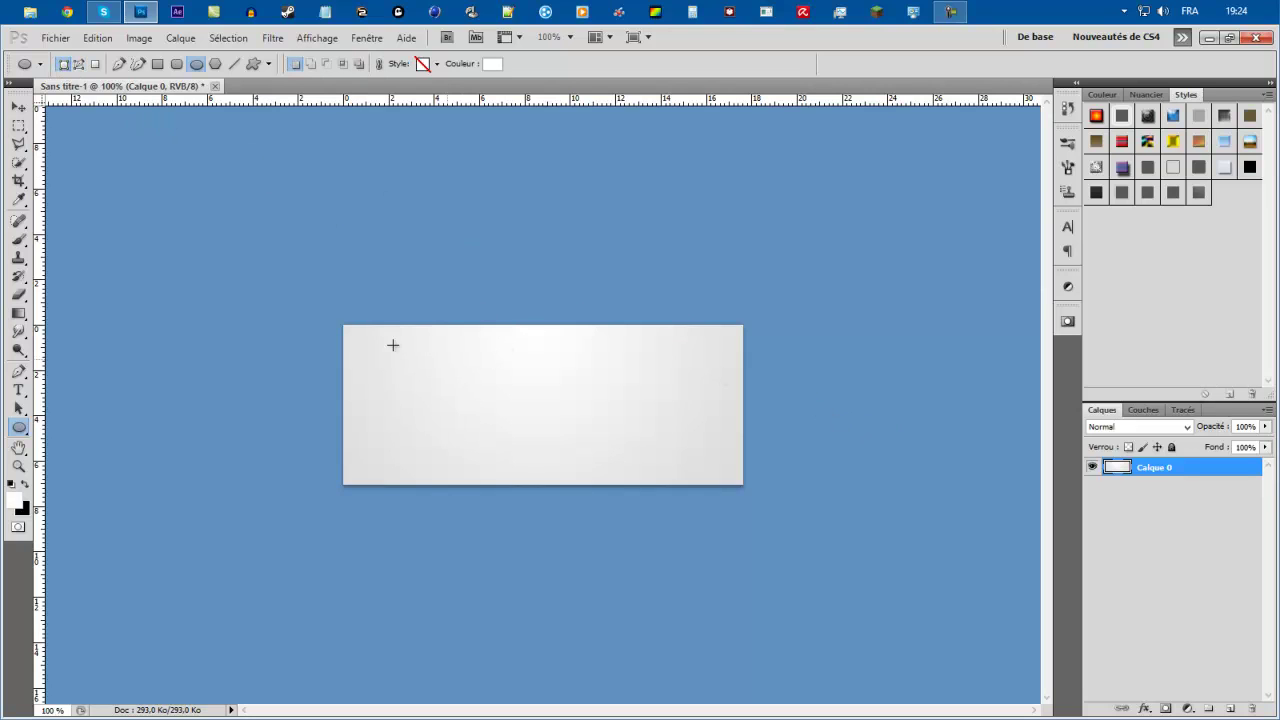
left_click_drag(380, 336, 508, 464)
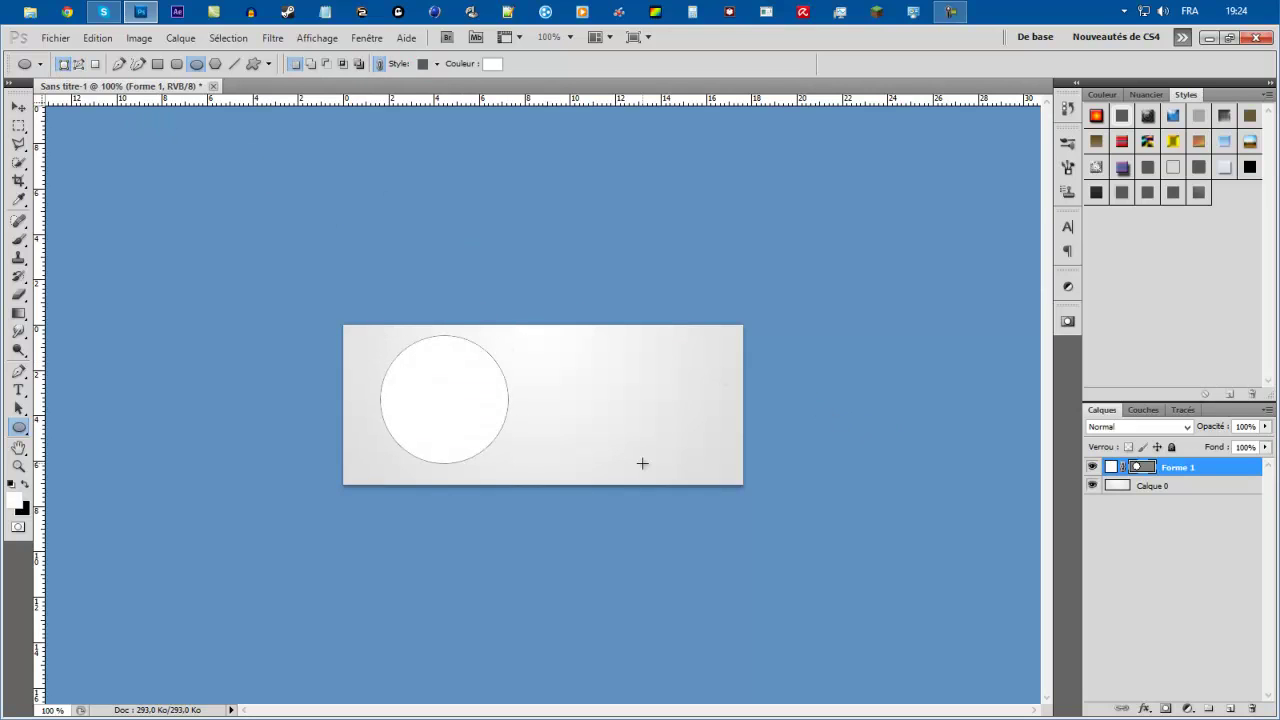
left_click(1092, 486)
left_click(1092, 486)
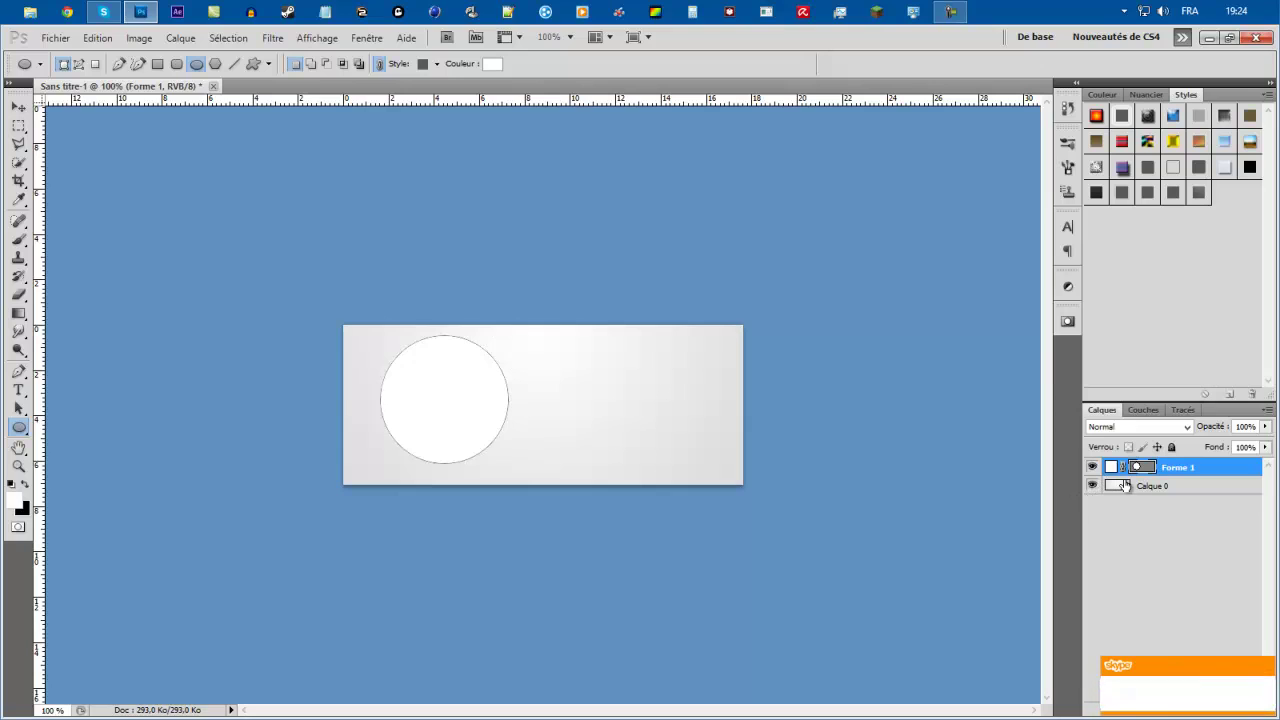
key("ctrl+z")
- Try the circle once more as a path and as filled pixels, undoing both
left_click(79, 64)
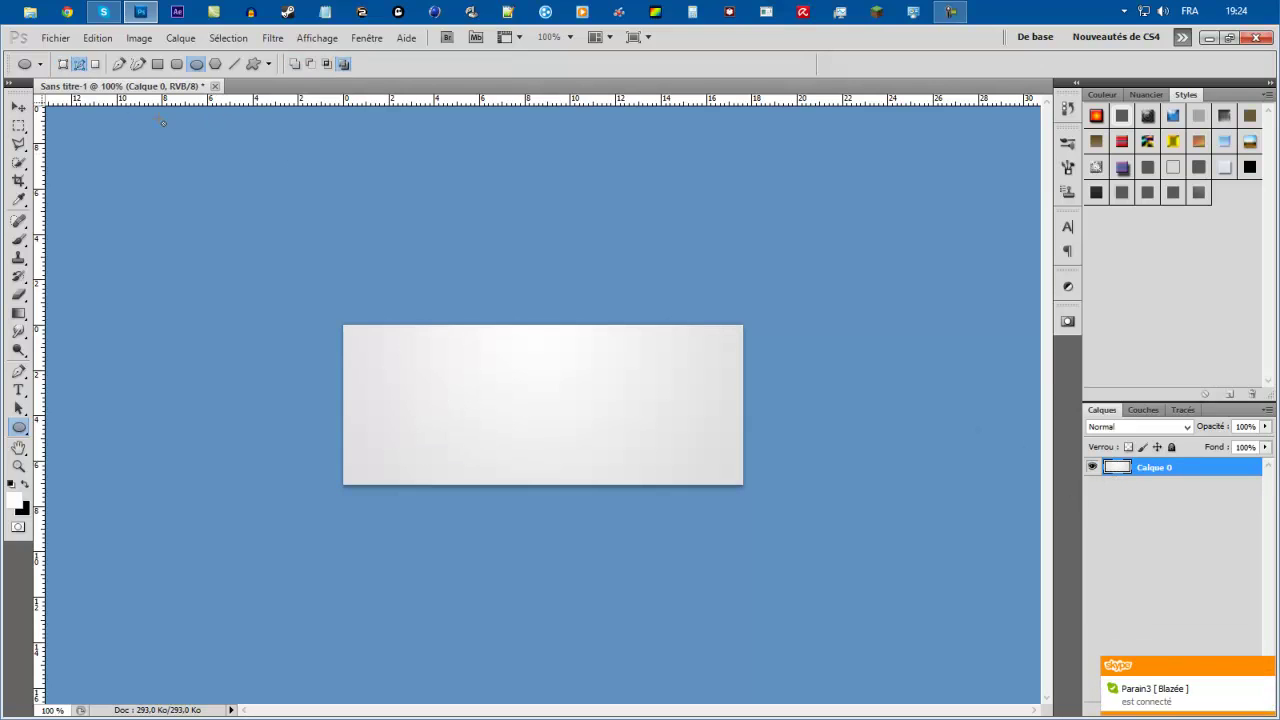
left_click_drag(428, 350, 520, 444)
key("ctrl+z")
left_click(95, 64)
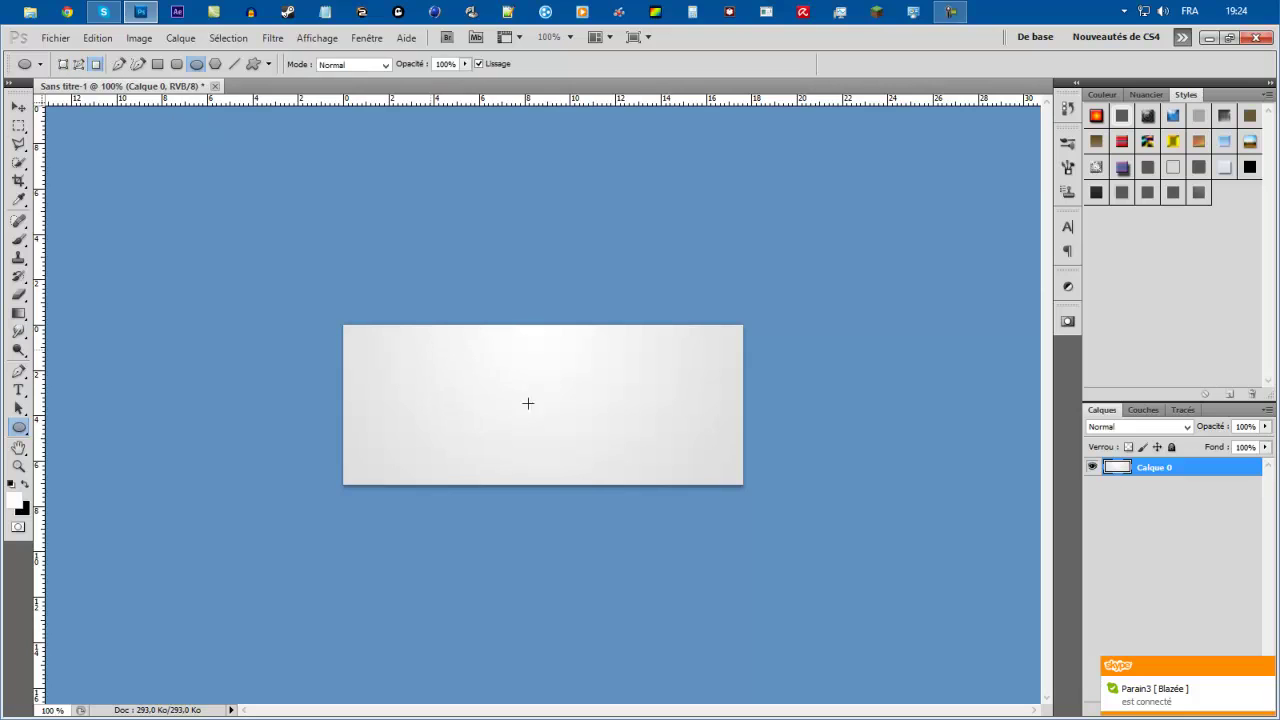
left_click_drag(430, 352, 501, 423)
key("ctrl+z")
left_click(1266, 686)
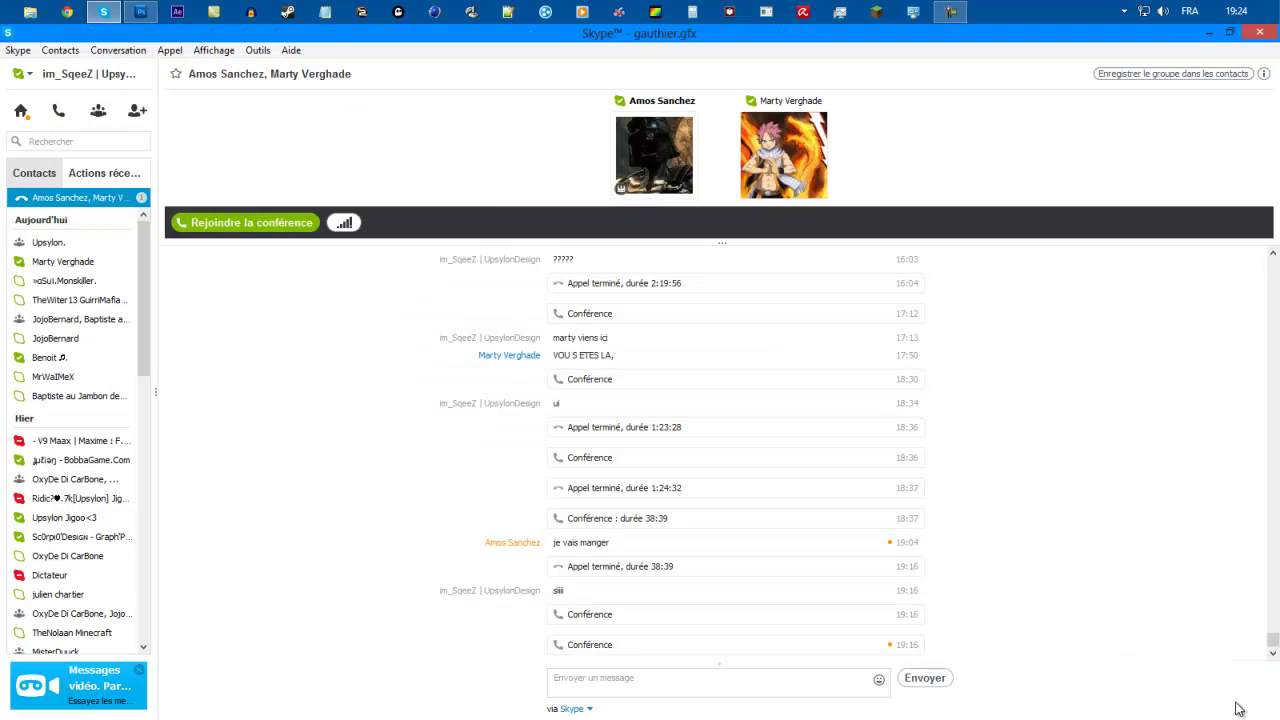
left_click(141, 12)
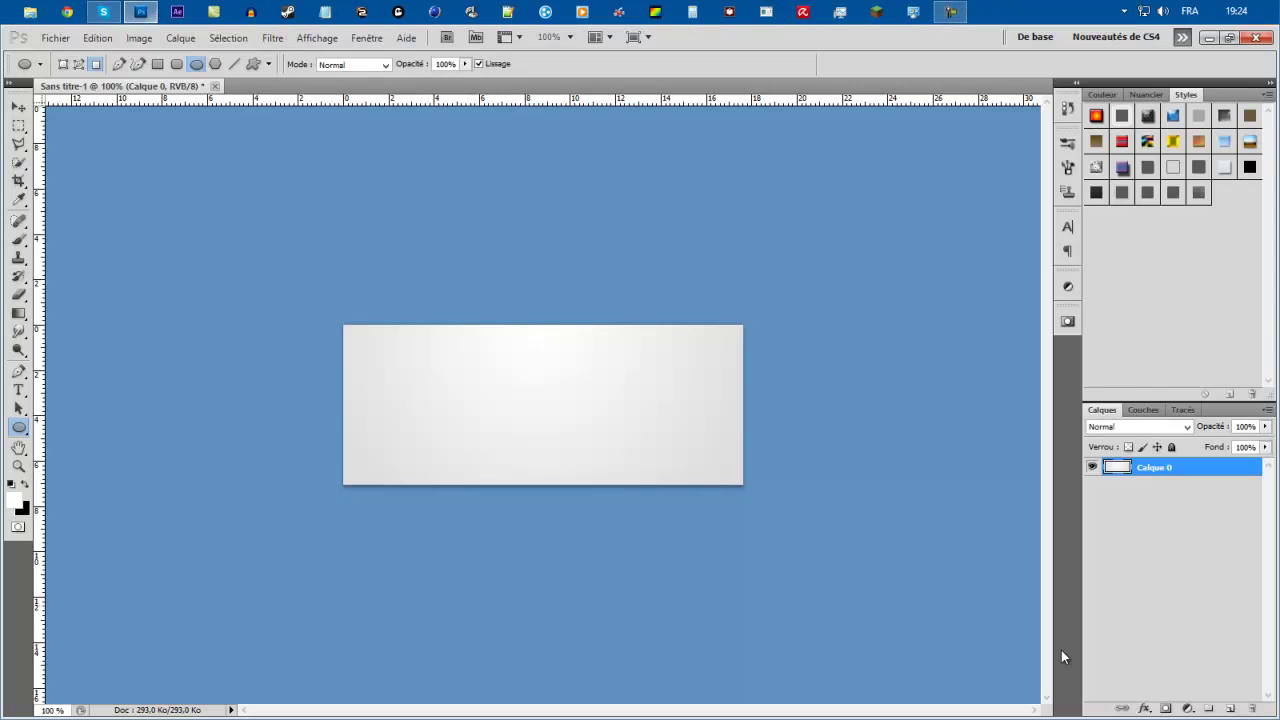
- Create a new layer above Calque 0 and set the foreground colour to dark grey 1b1b1b
left_click(1230, 708)
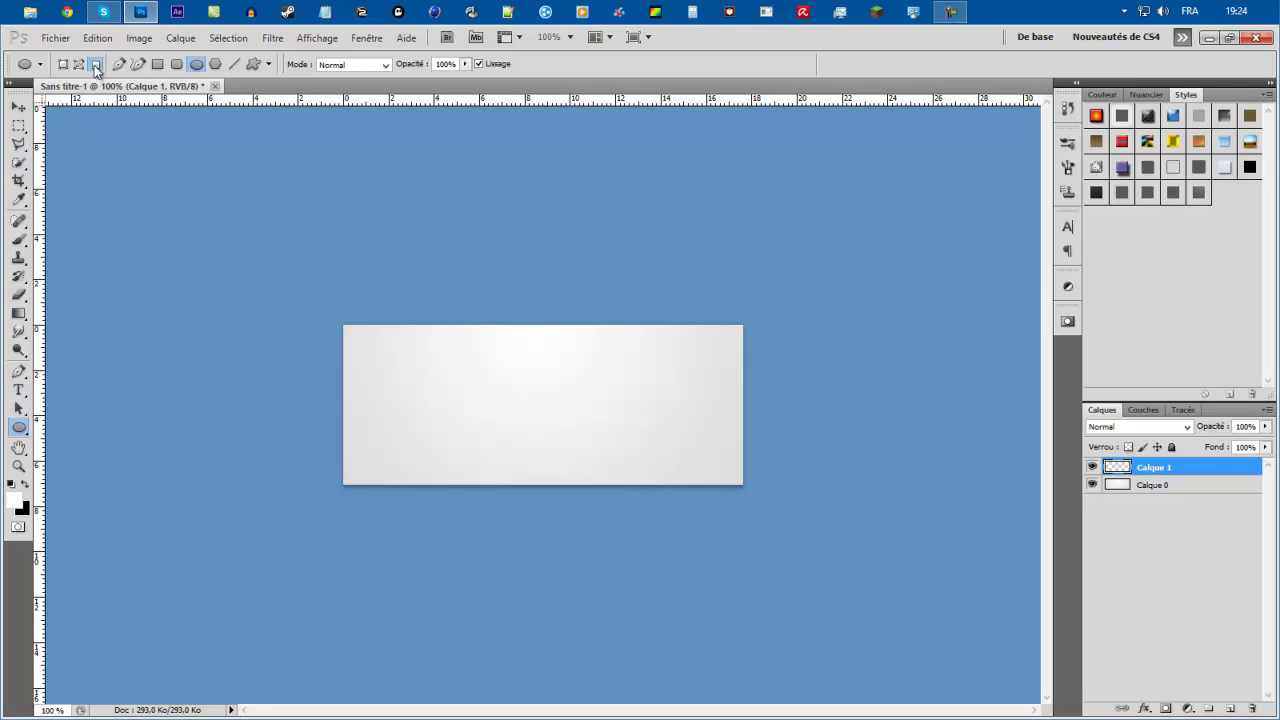
left_click(9, 483)
left_click(14, 499)
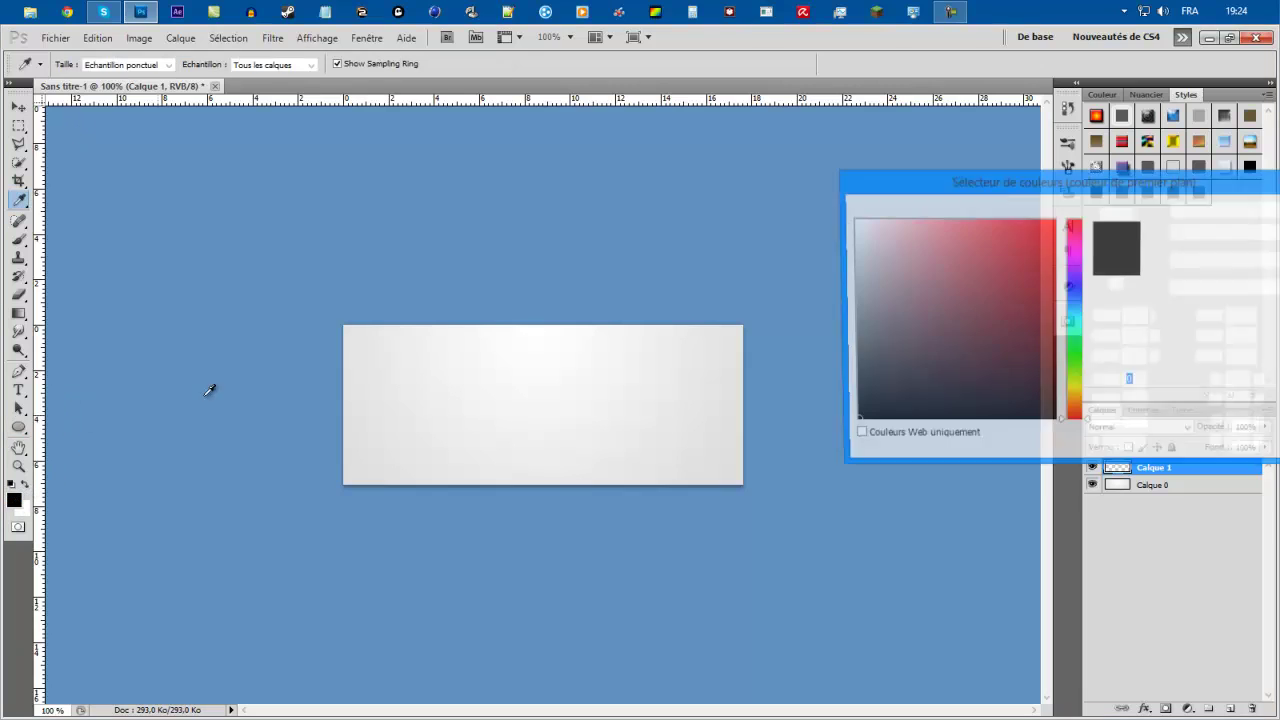
left_click_drag(884, 365, 851, 406)
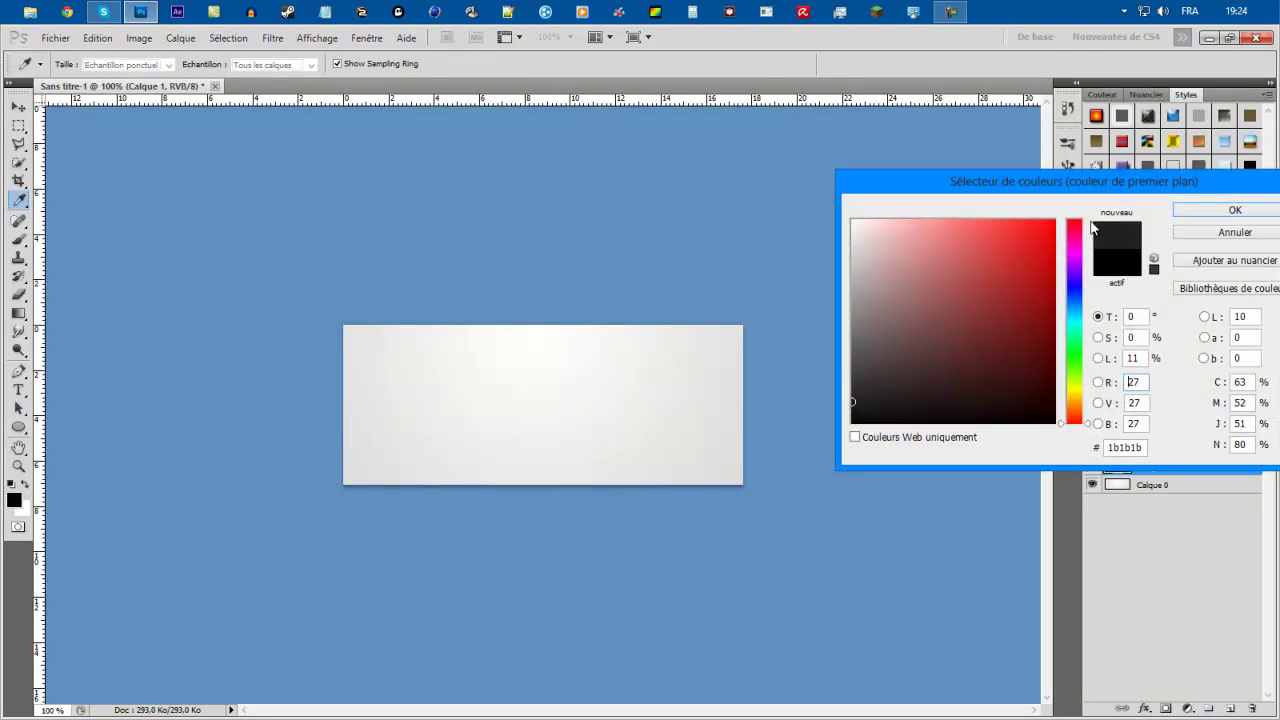
left_click(1214, 210)
key("u")
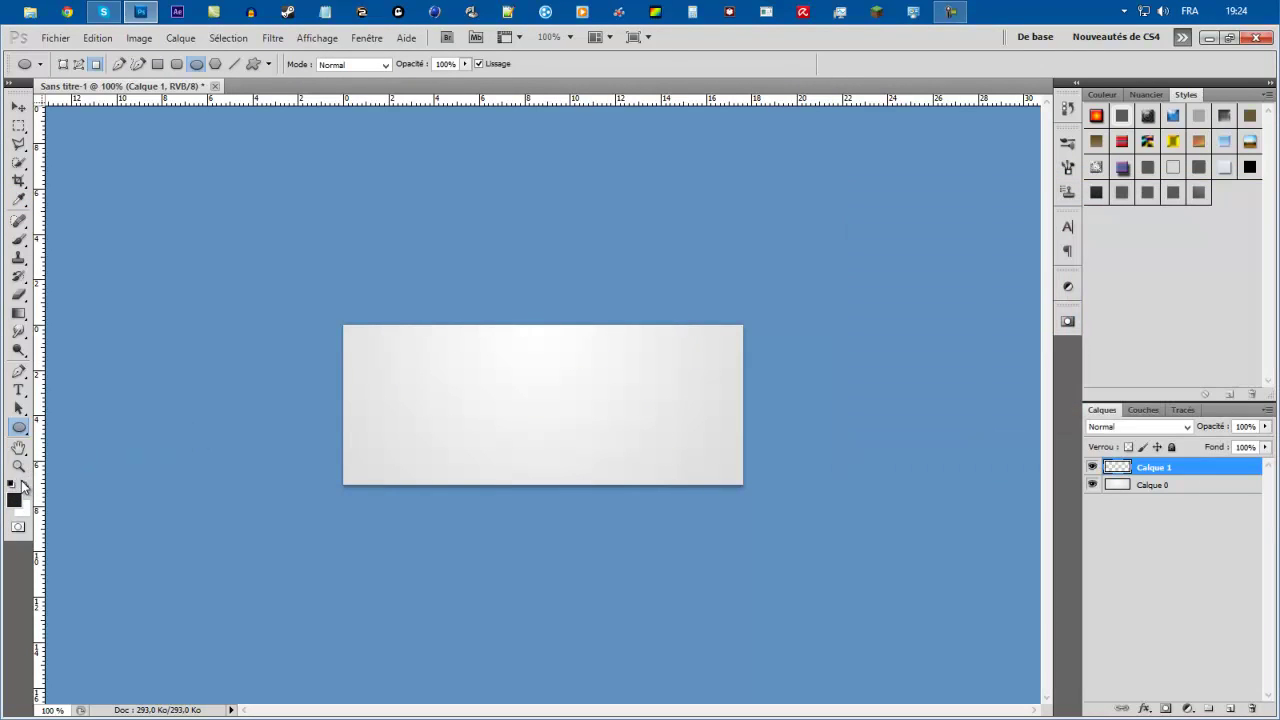
- Check the background and foreground colours in the colour picker and swap them back and forth several times
left_click(20, 507)
left_click(1217, 216)
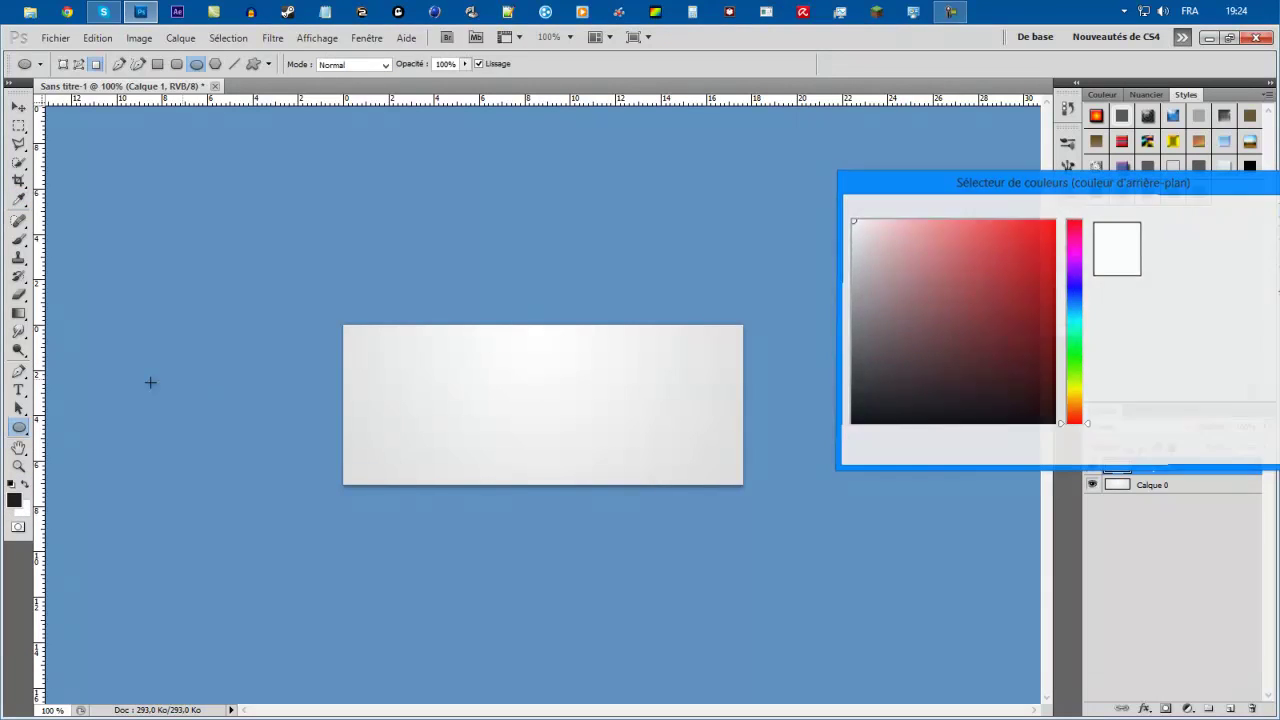
left_click(24, 486)
left_click(24, 486)
left_click(24, 486)
left_click(24, 486)
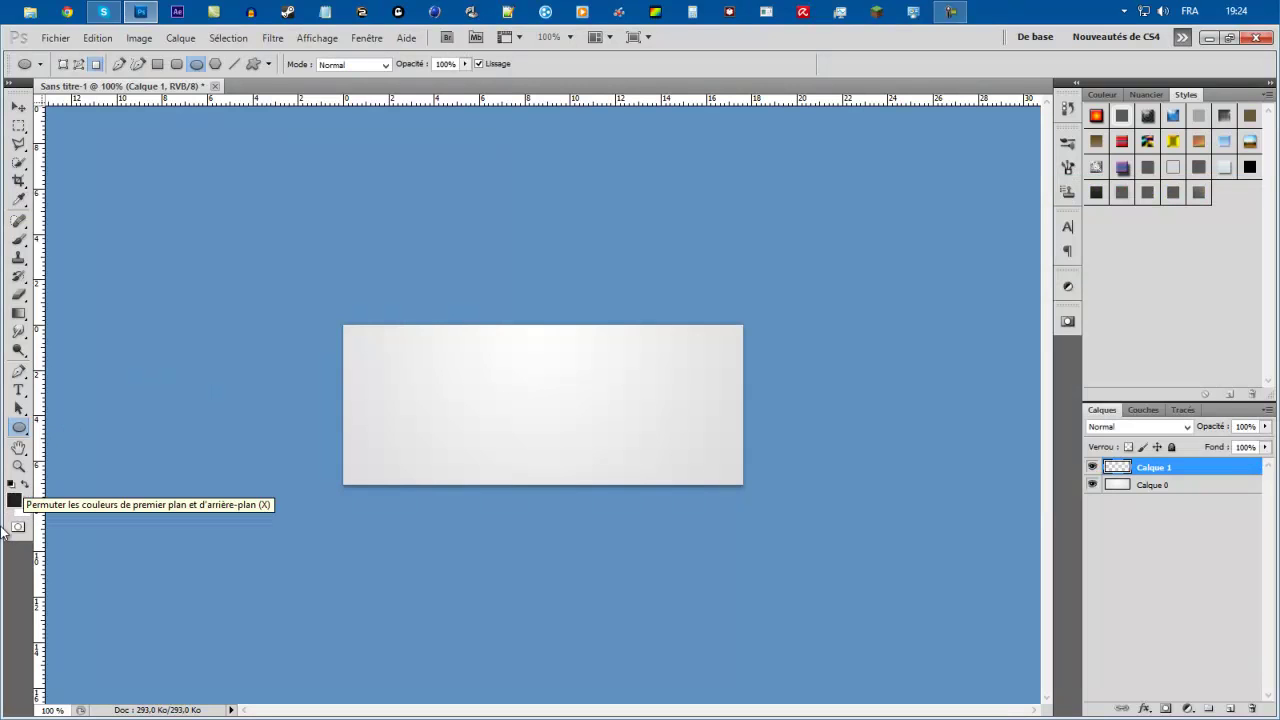
left_click(14, 498)
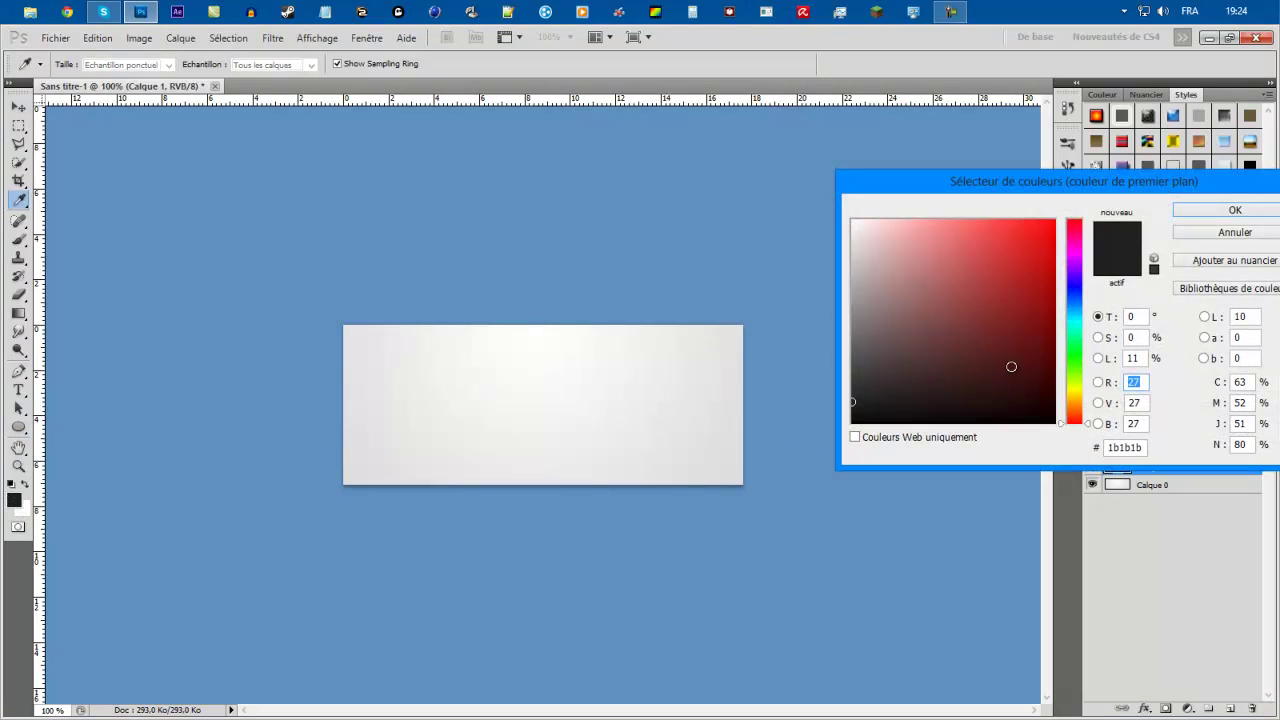
left_click(1233, 213)
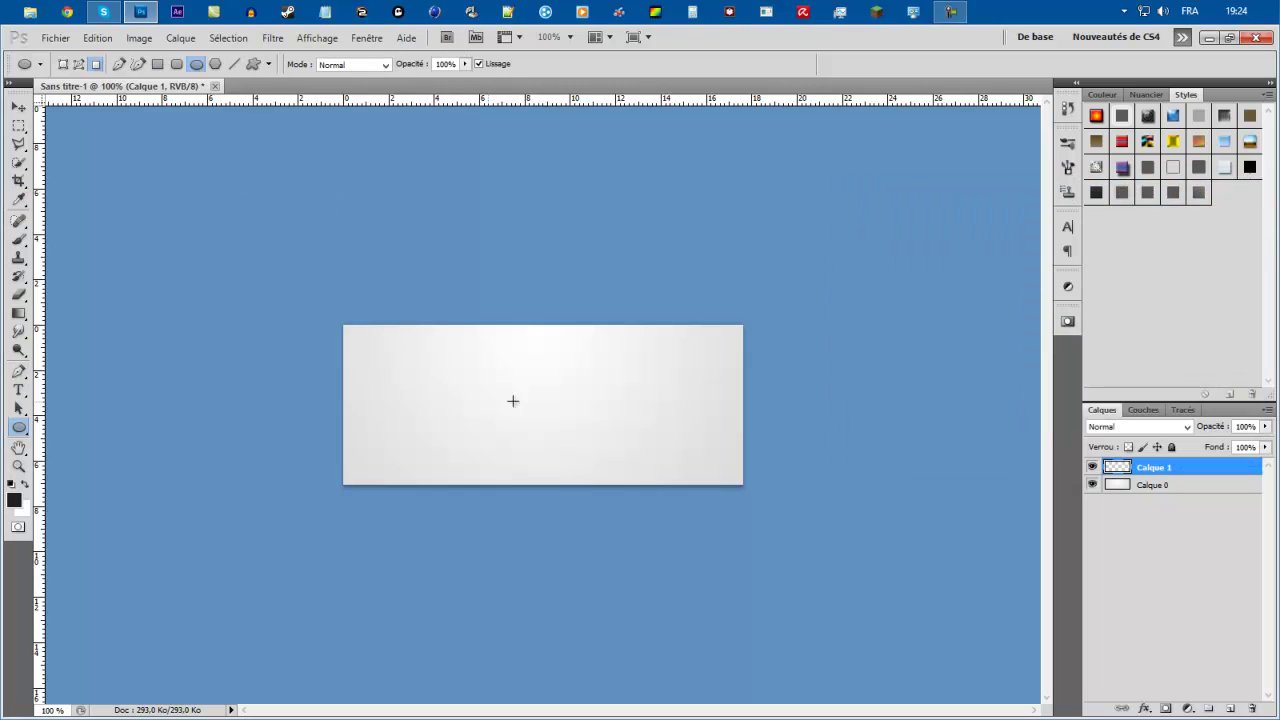
- Draw a filled dark circle about 2 cm wide in the left part of the canvas on Calque 1
left_click_drag(462, 390, 509, 411)
key("i")
left_click_drag(900, 258, 800, 119)
left_click_drag(1052, 235, 1072, 205)
left_click(1220, 236)
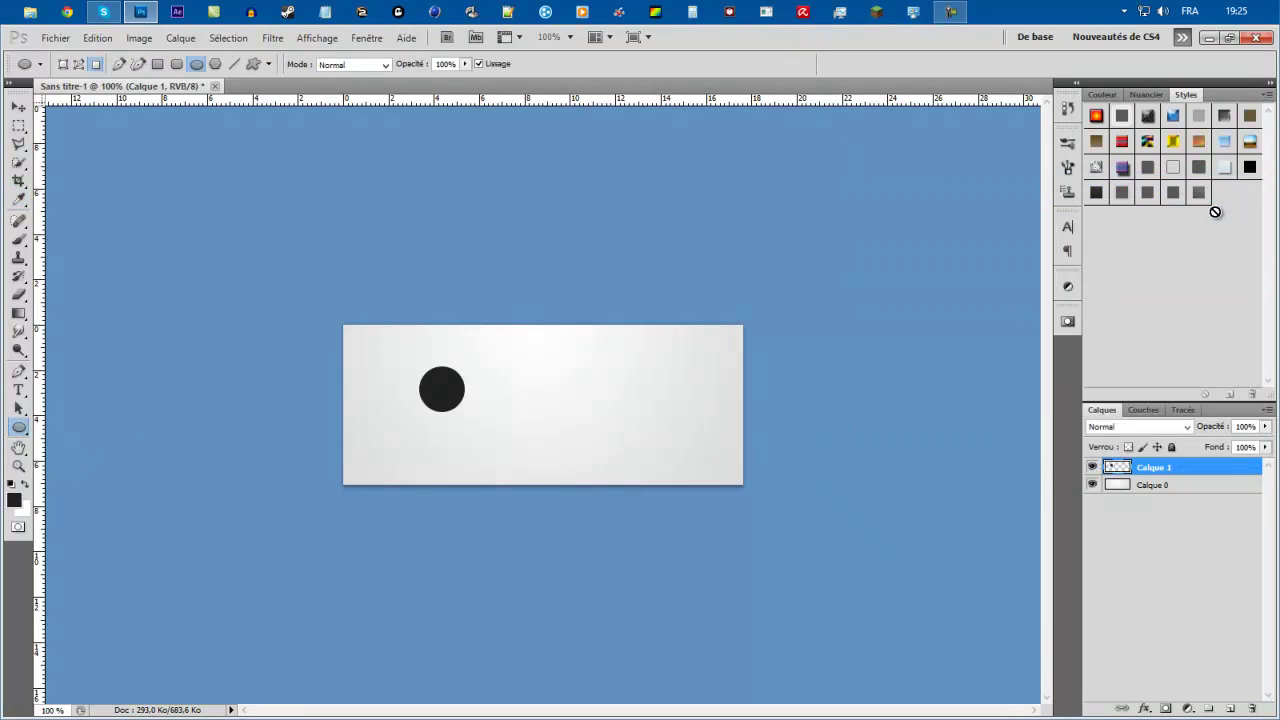
- Try a pure red (ff0000) foreground colour by drawing a filled circle in the canvas's right part, and undo the circle
left_click(14, 499)
left_click_drag(1053, 282, 1058, 214)
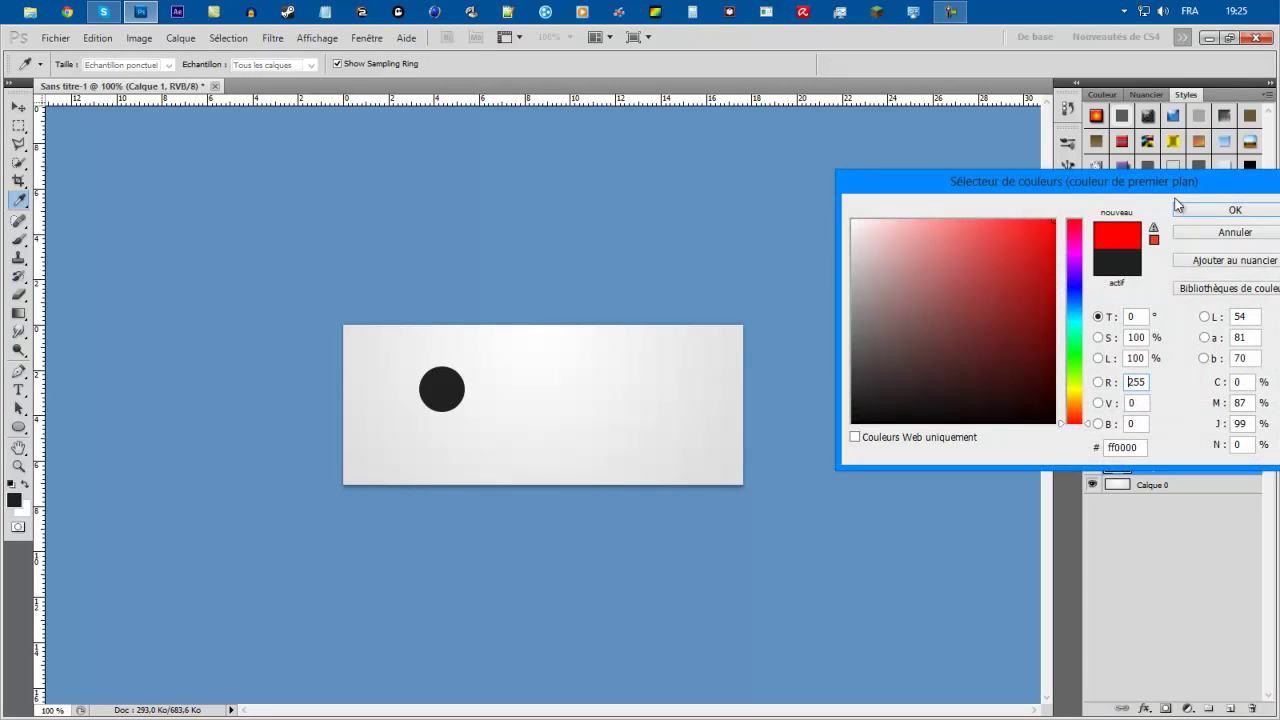
left_click(1190, 209)
key("u")
left_click_drag(677, 343, 554, 398)
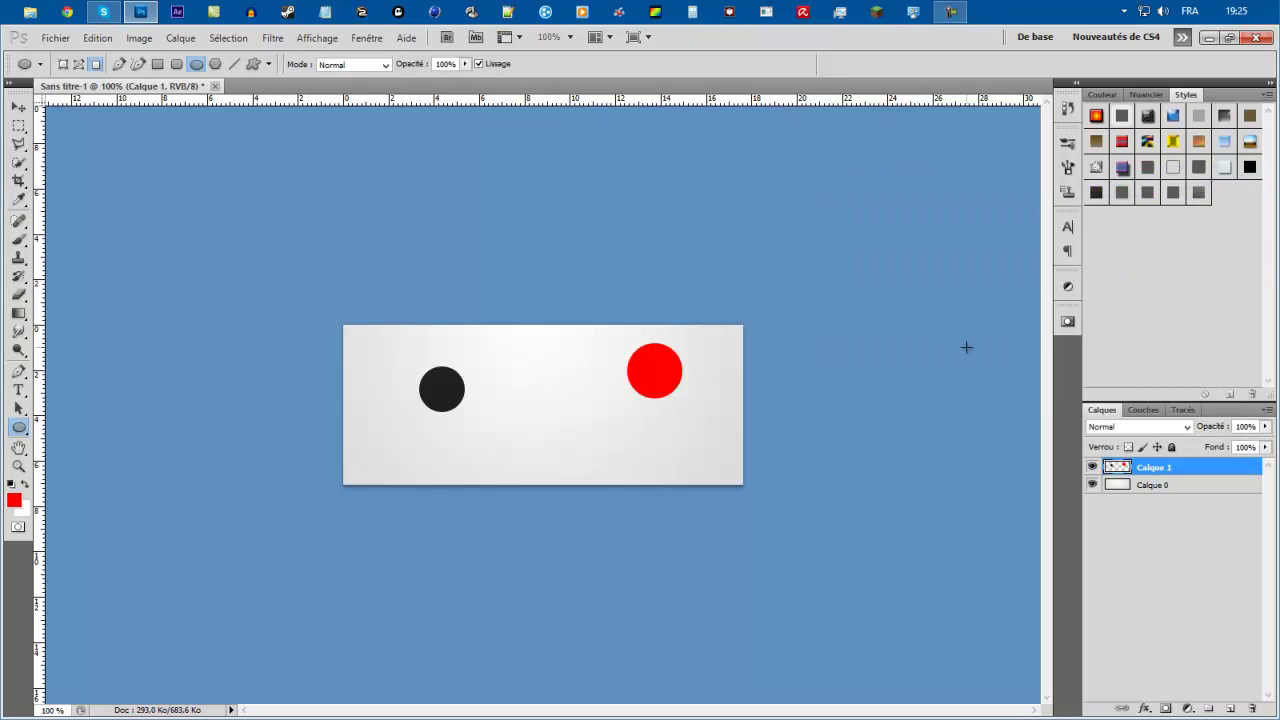
key("ctrl+z")
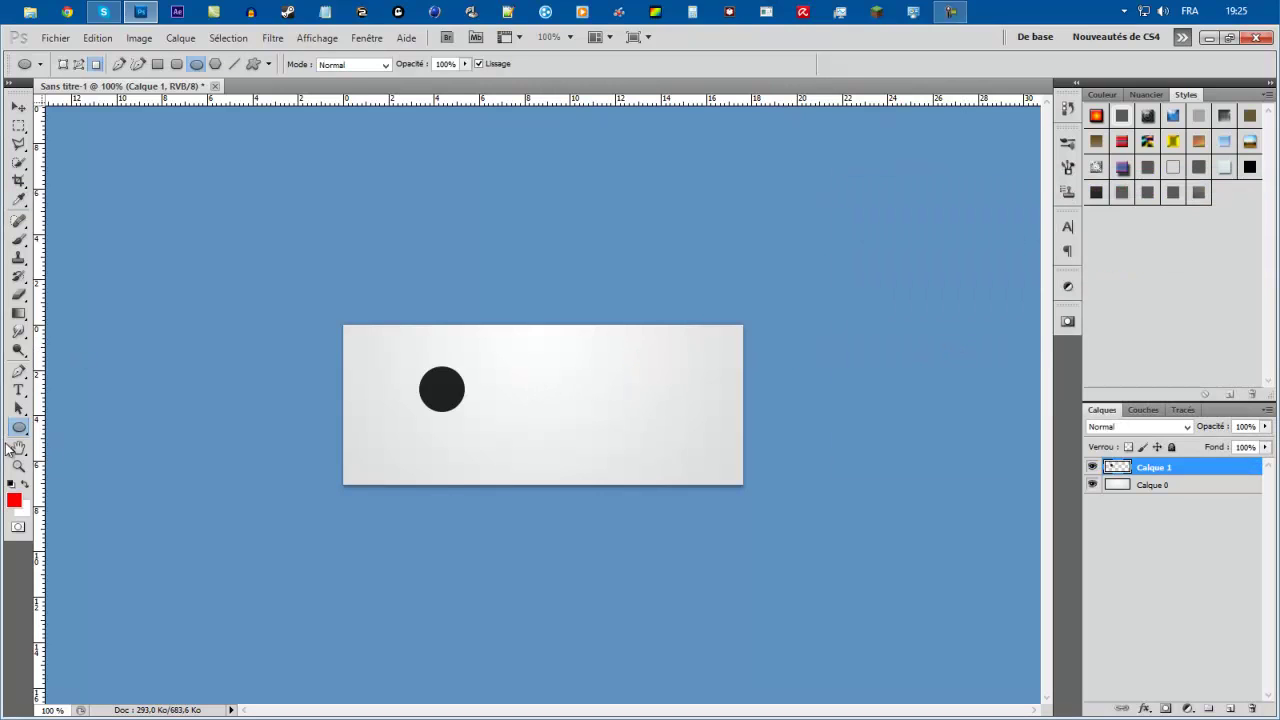
- Set the foreground colour to dark grey by sampling it from the existing circle
left_click(15, 505)
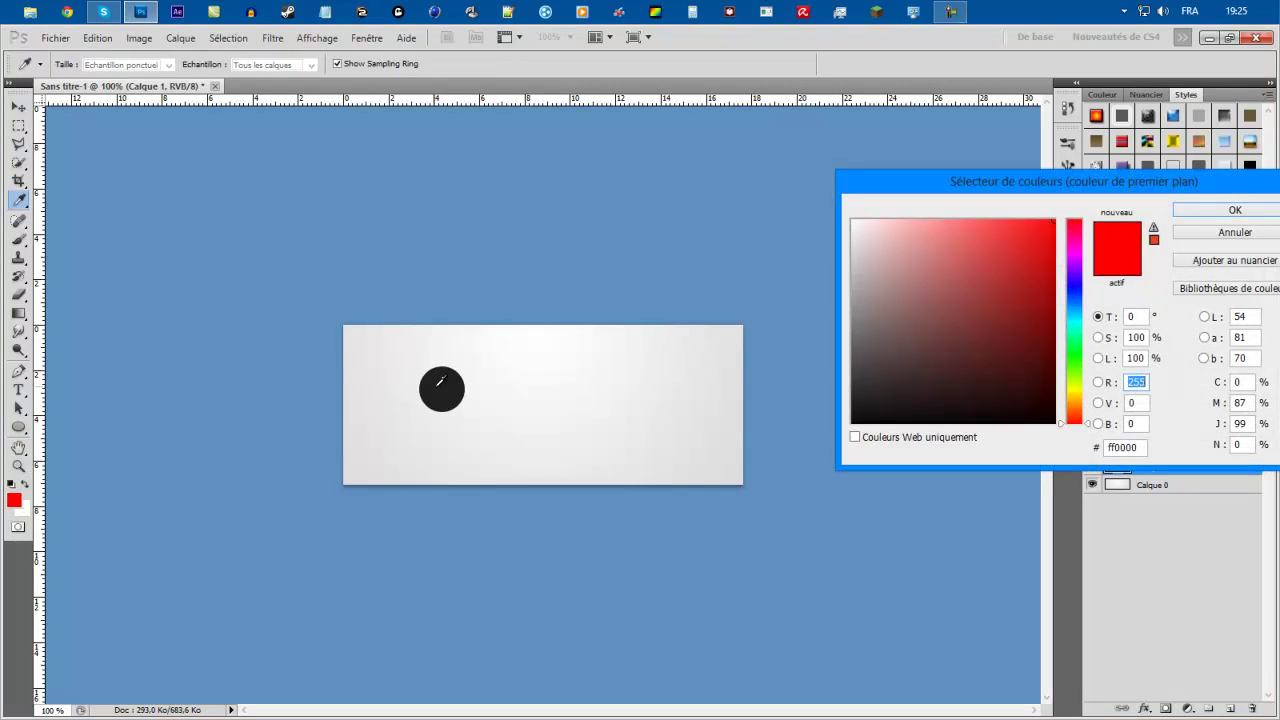
left_click(438, 382)
left_click(1230, 212)
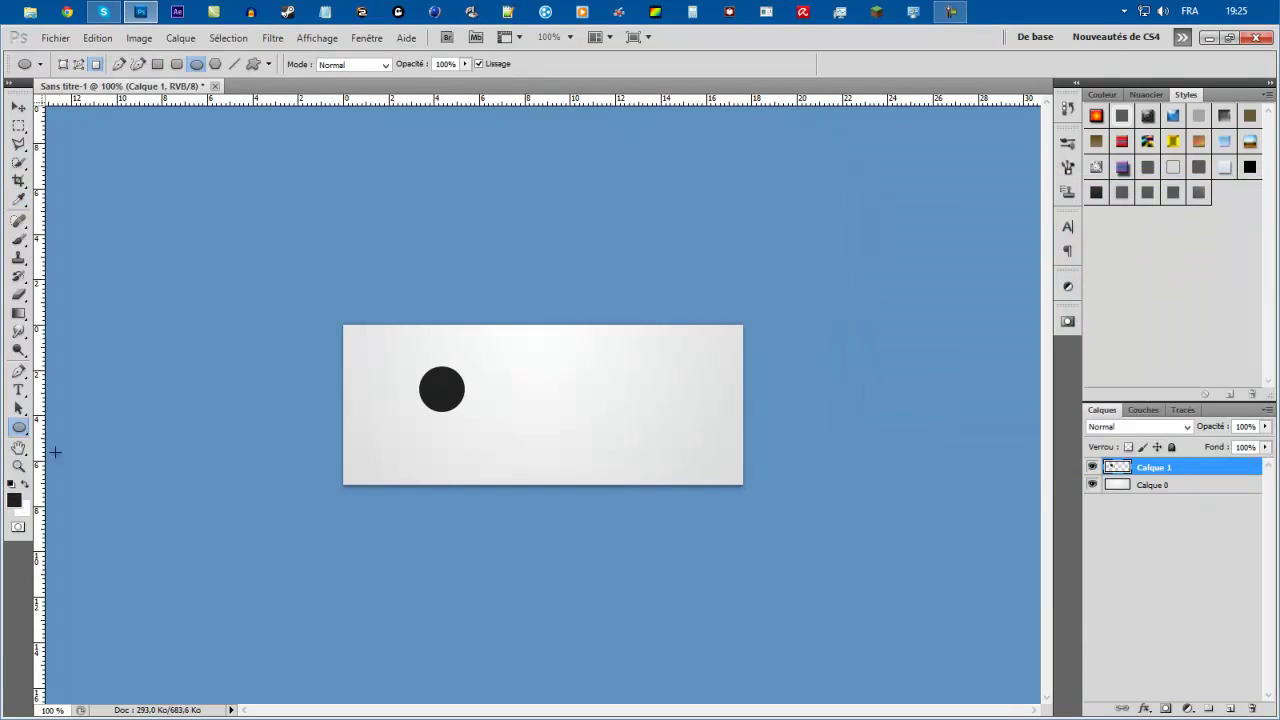
- Draw eight smaller filled dark circles of varying sizes around the large circle on Calque 1
mouse_move(478, 407)
left_mouse_down()
mouse_move(505, 423)
mouse_move(478, 389)
mouse_move(479, 410)
left_mouse_up()
left_click_drag(380, 403, 412, 398)
left_click_drag(432, 441, 416, 404)
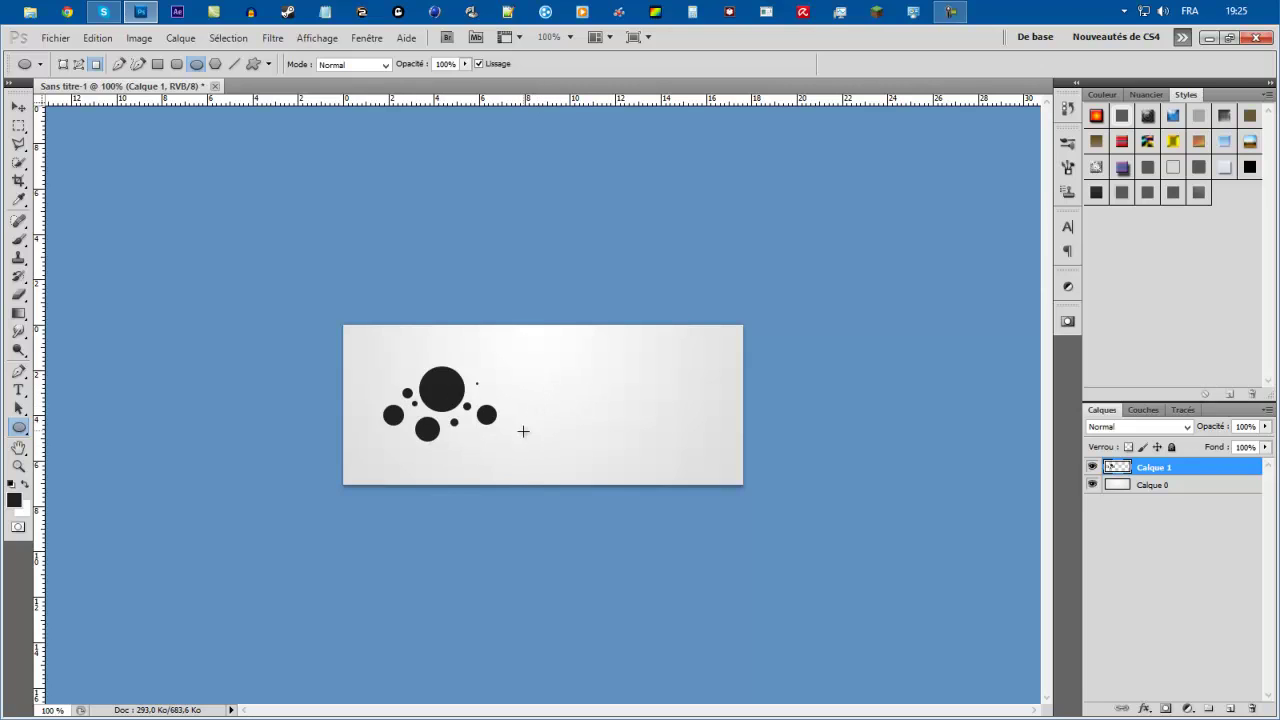
- Move the circles of Calque 1 partly beyond the canvas's upper-left corner, duplicate the layer, and select the copy
left_click(19, 107)
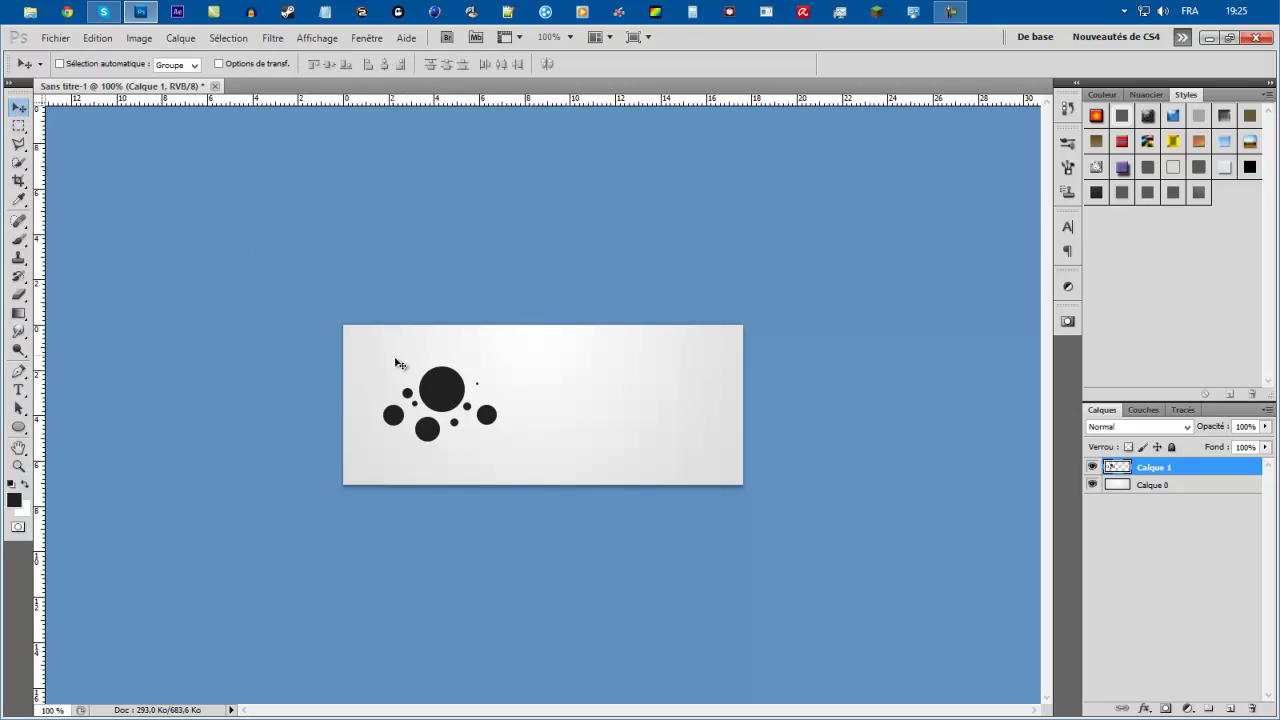
left_click_drag(448, 396, 481, 388)
key("ctrl+j")
key("ctrl+z")
left_click(1180, 469)
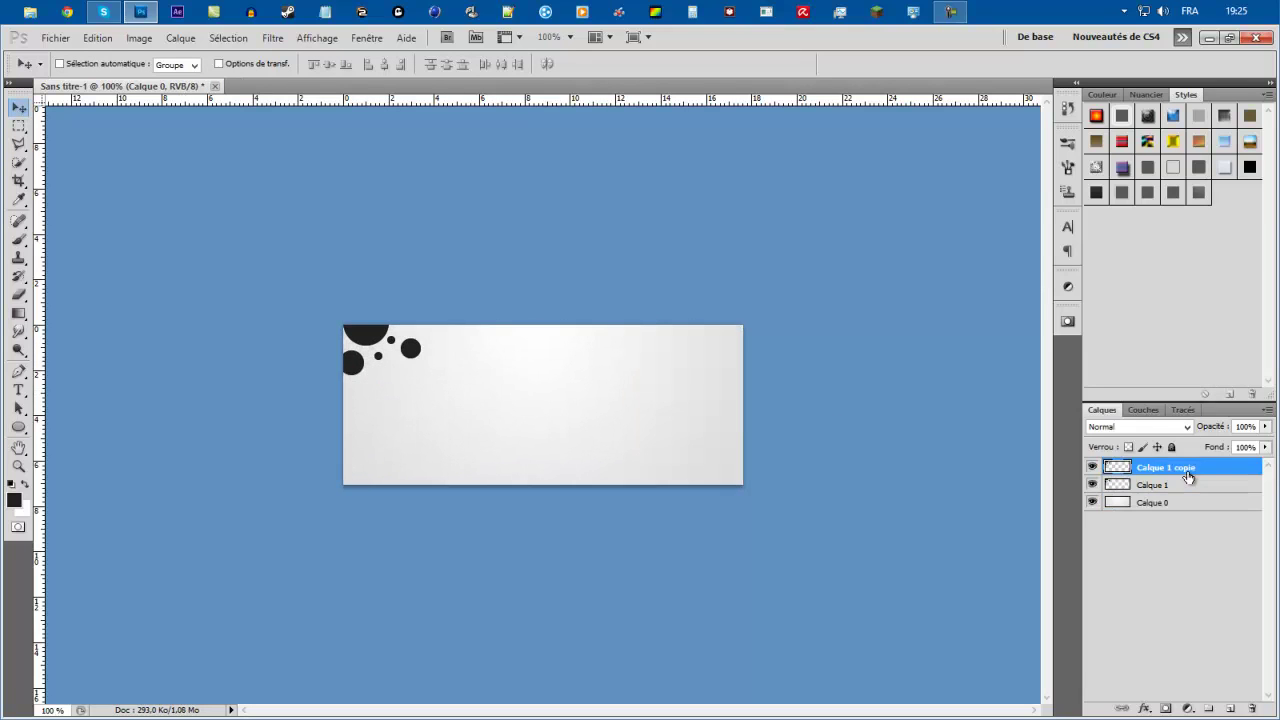
- Move the circles of Calque 1 down to the canvas's left middle, and undo the stray healing brush stroke
left_click(1172, 486)
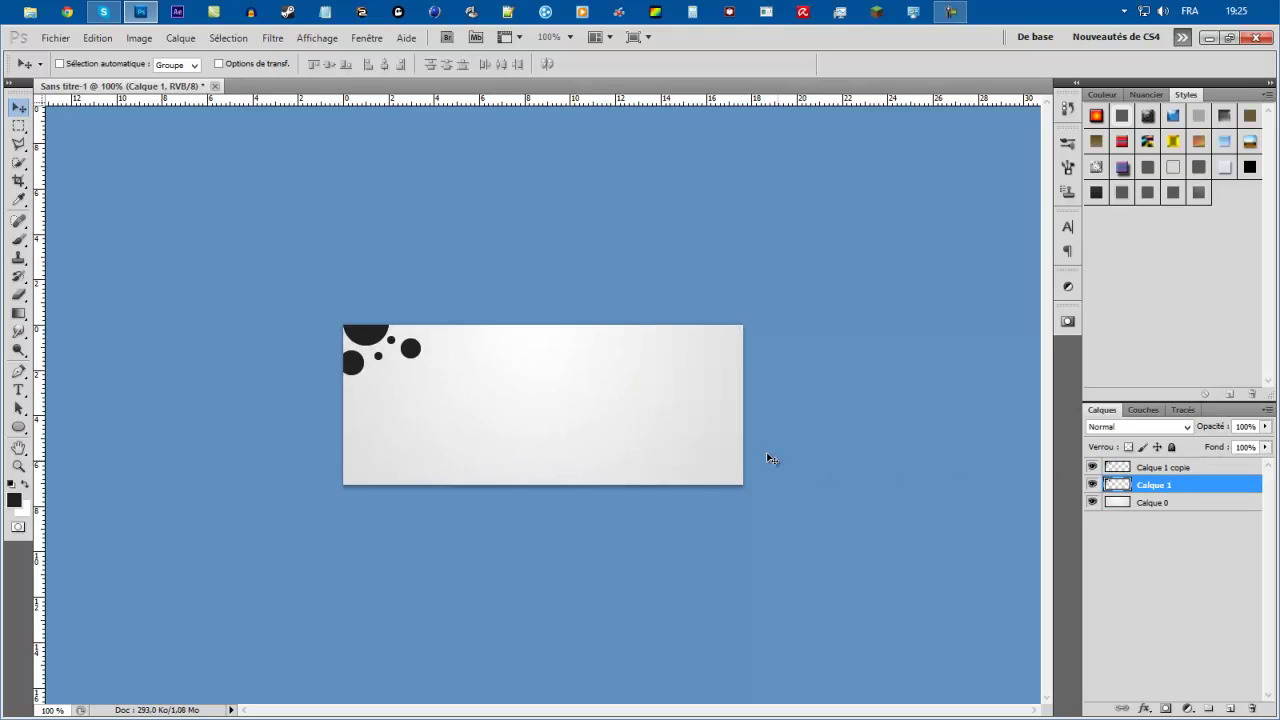
mouse_move(383, 355)
left_mouse_down()
mouse_move(471, 409)
mouse_move(408, 420)
mouse_move(410, 440)
left_mouse_up()
key("j")
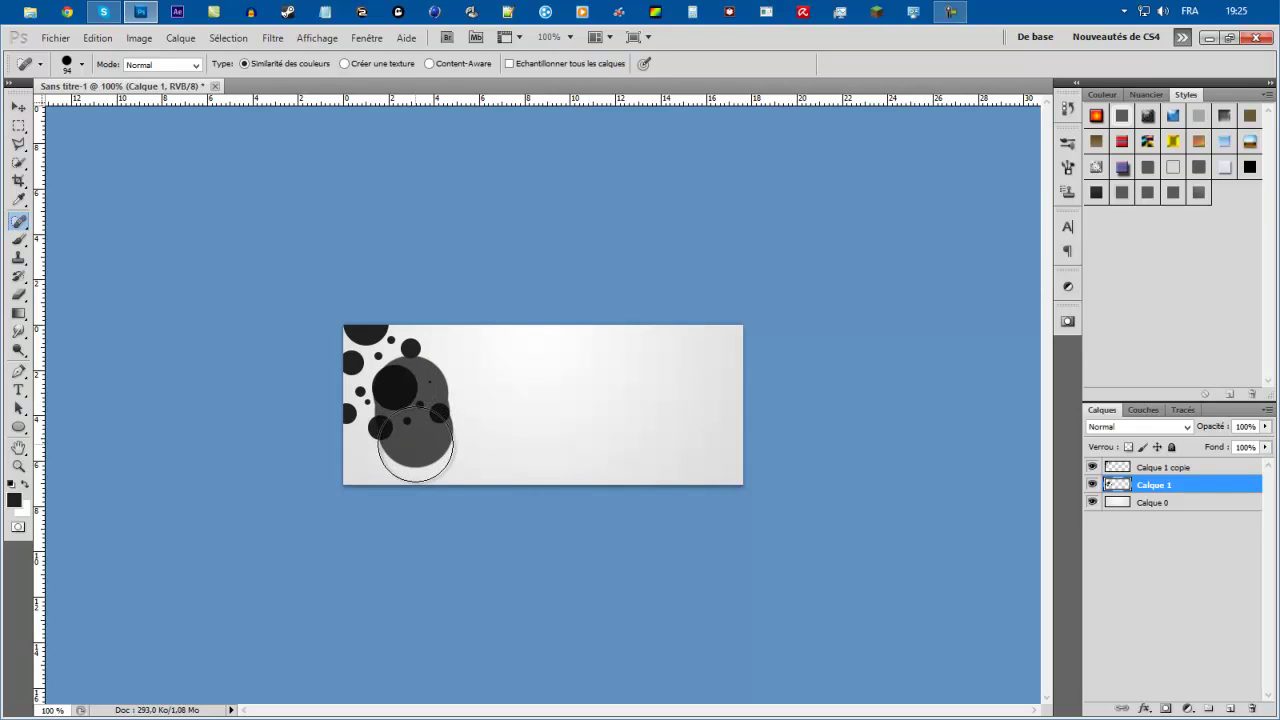
key("ctrl+z")
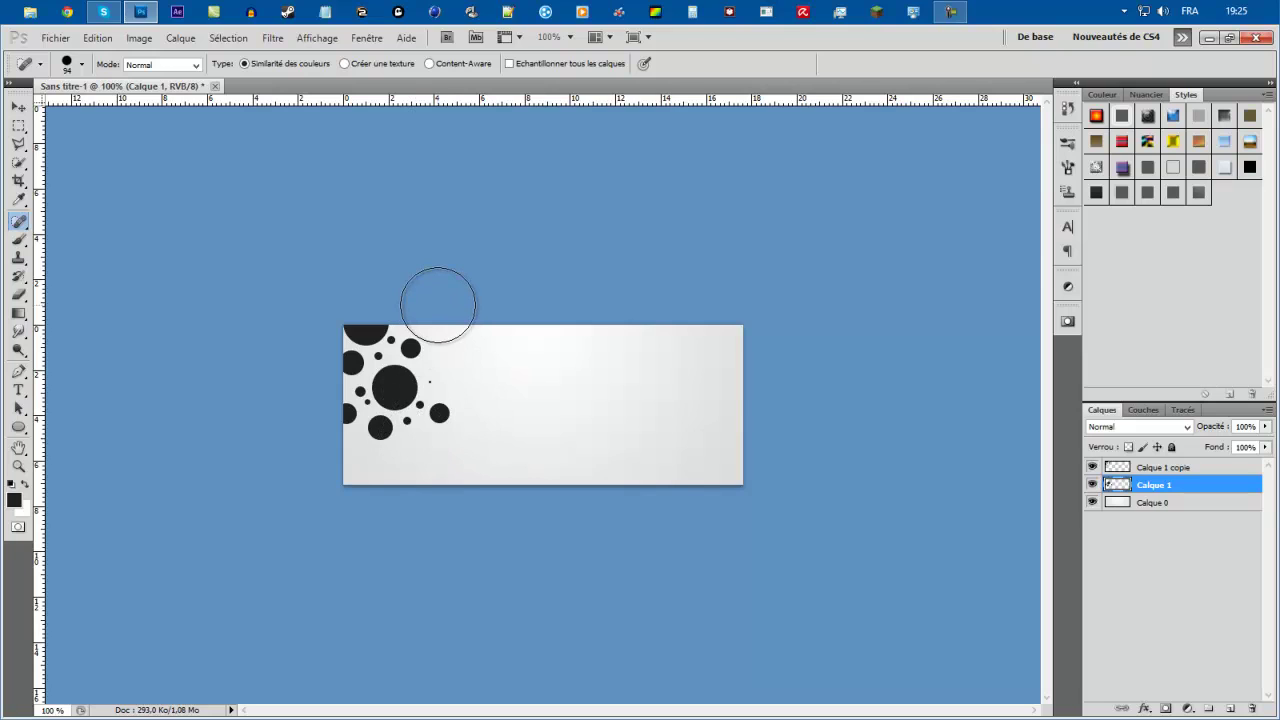
- Duplicate Calque 1 and move the copied circles partly beyond the canvas's lower-left corner
key("m")
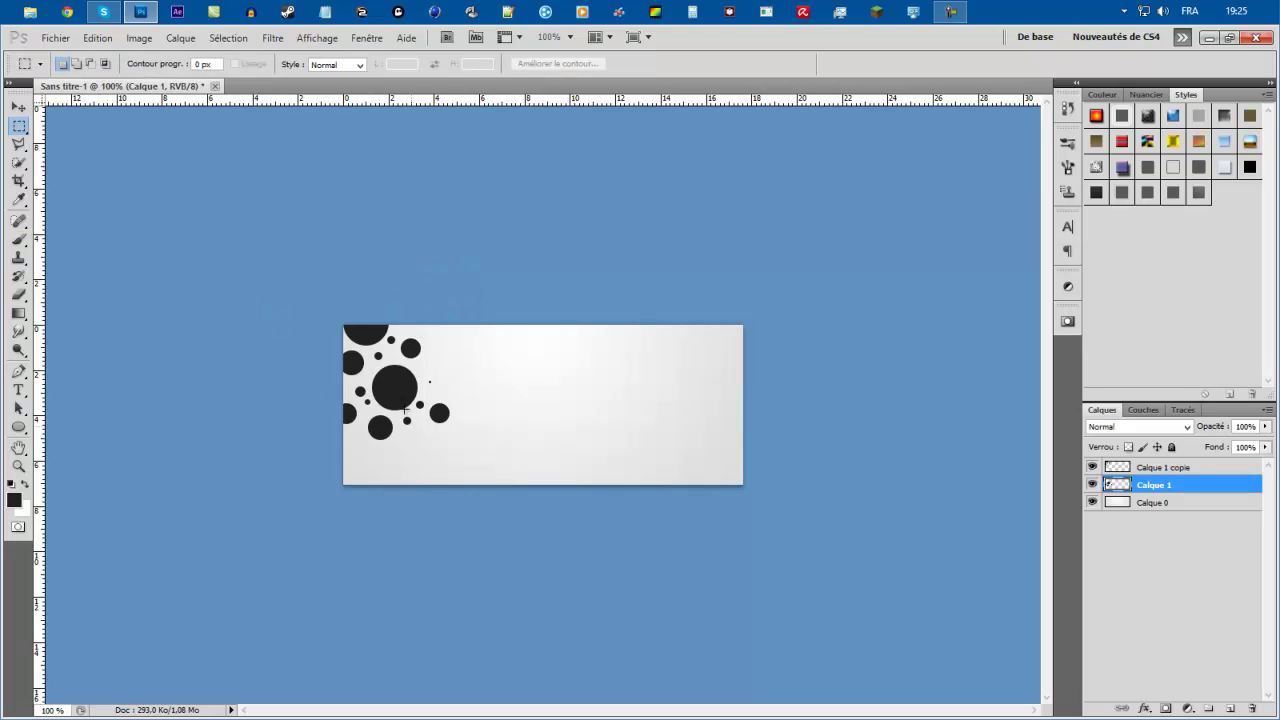
key("ctrl+j")
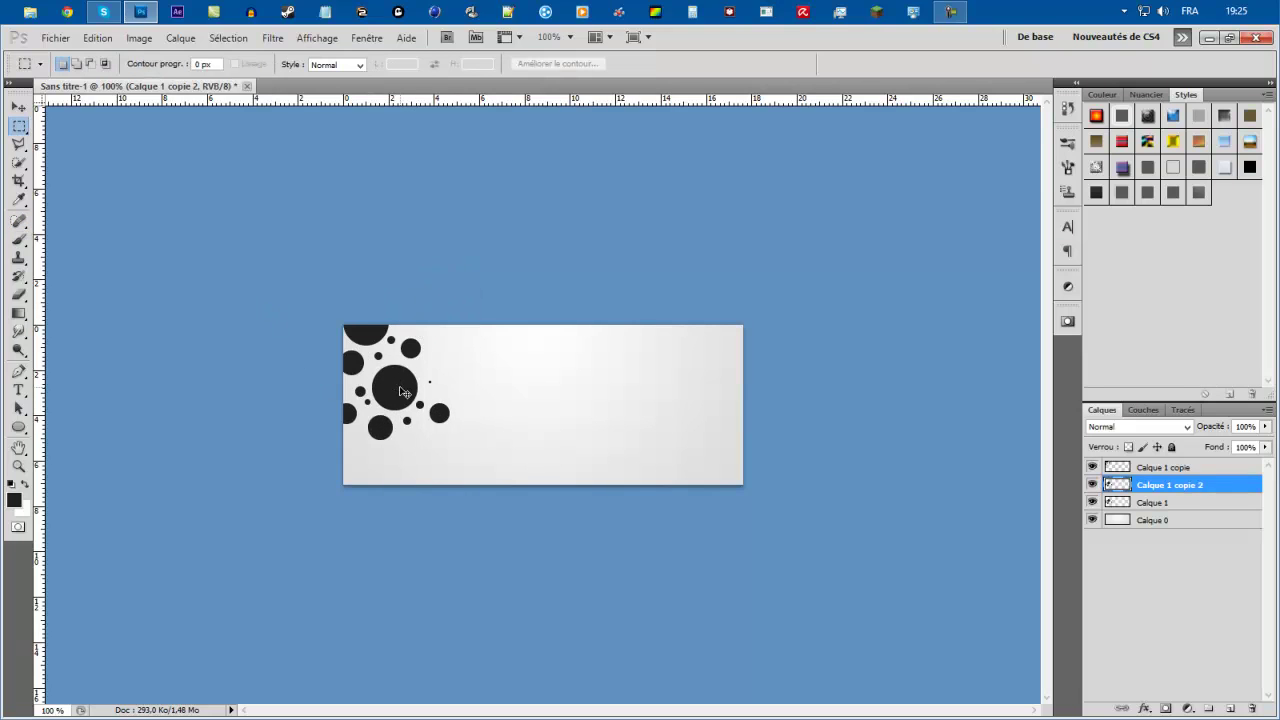
left_click_drag(400, 390, 361, 461)
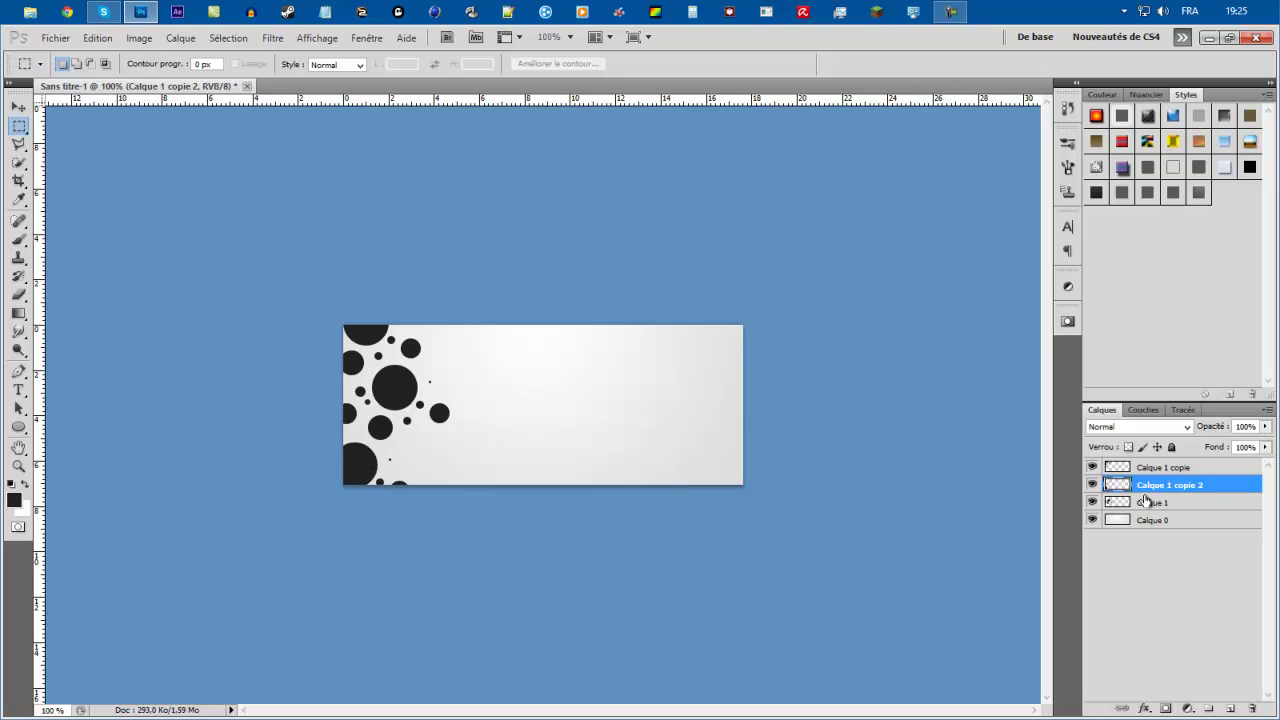
- Examine which circles belong to each layer by selecting the layers in turn and hiding and reshowing Calque 1
left_click(1147, 503)
left_click(1168, 583)
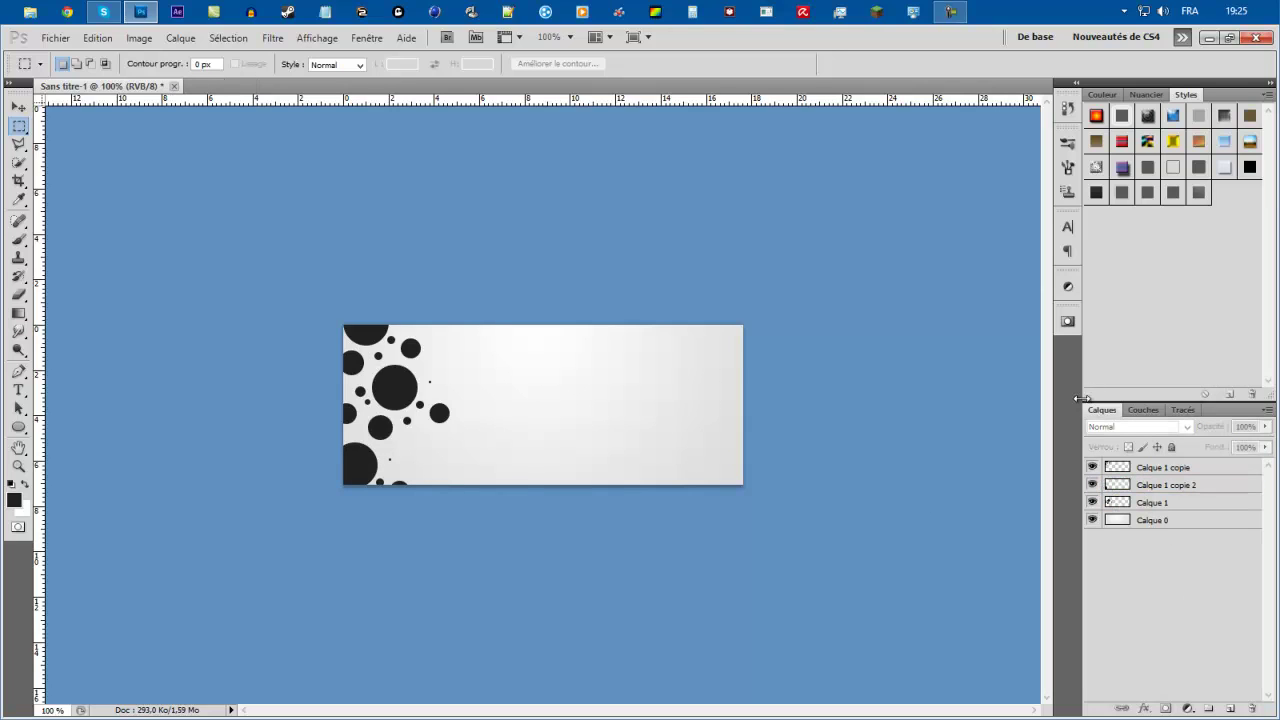
left_click(1137, 467)
left_click(1163, 522)
left_click(1157, 469)
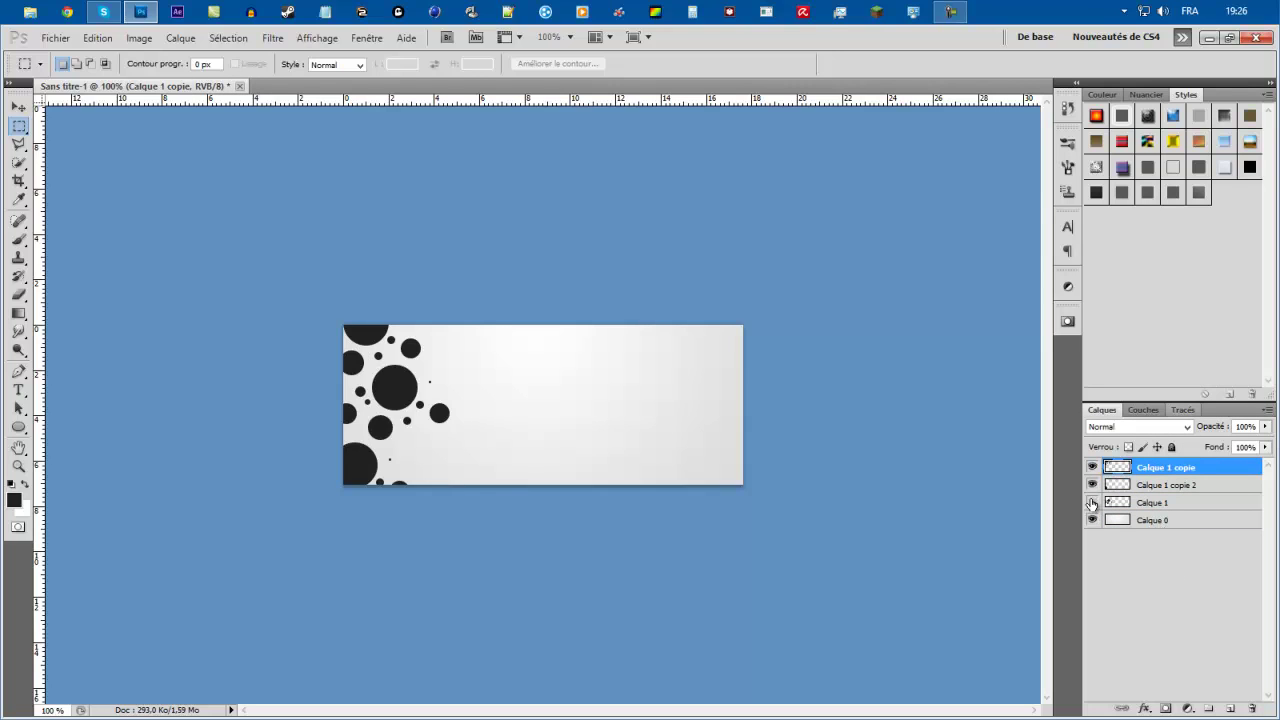
left_click(1092, 503)
left_click(1142, 522)
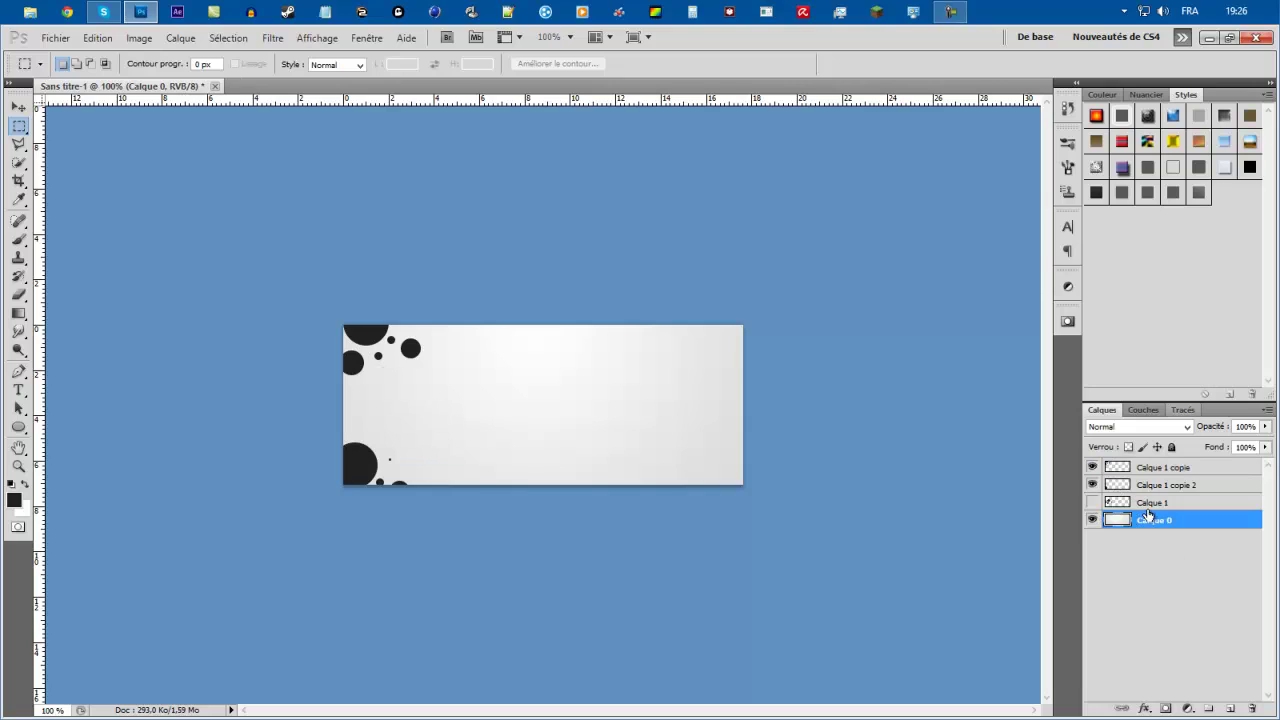
left_click(1092, 503)
left_click(1160, 503)
left_click(1168, 486)
left_click(1166, 468)
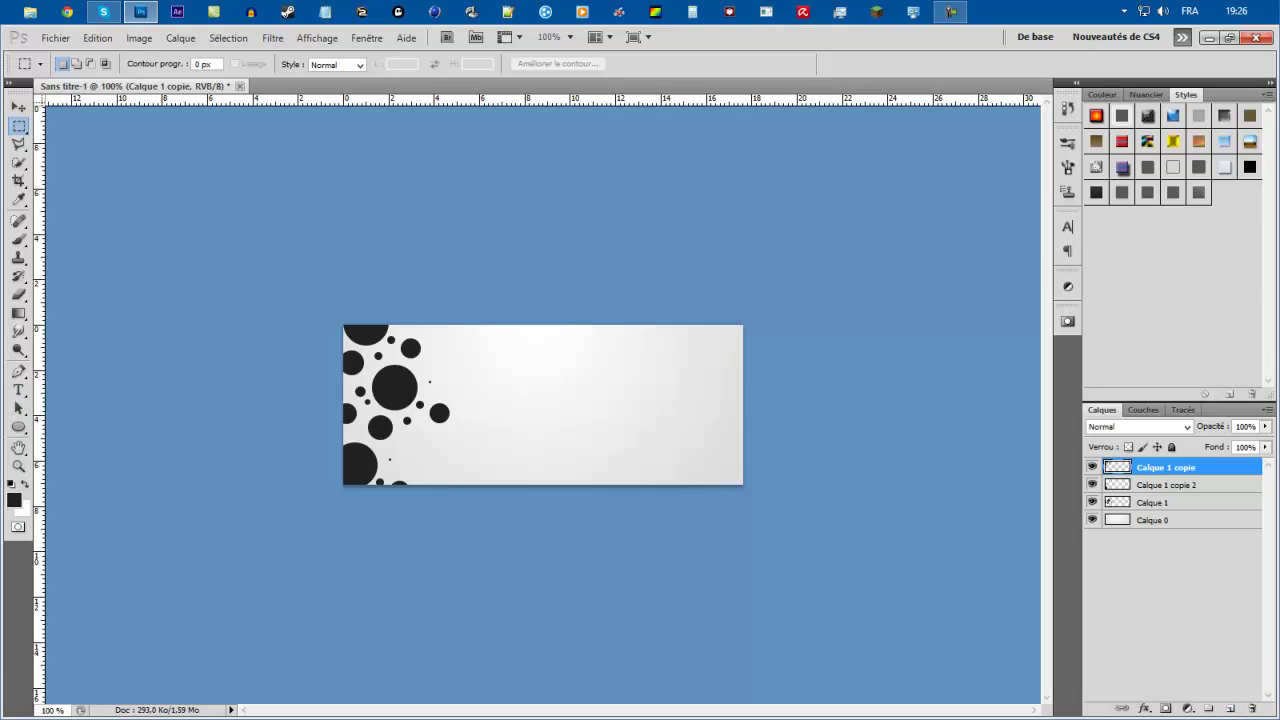
- Try duplicating the Calque 1 copie layer by the new-layer method, and undo the duplicate
mouse_move(1229, 710)
left_click_drag(1178, 474, 1233, 710)
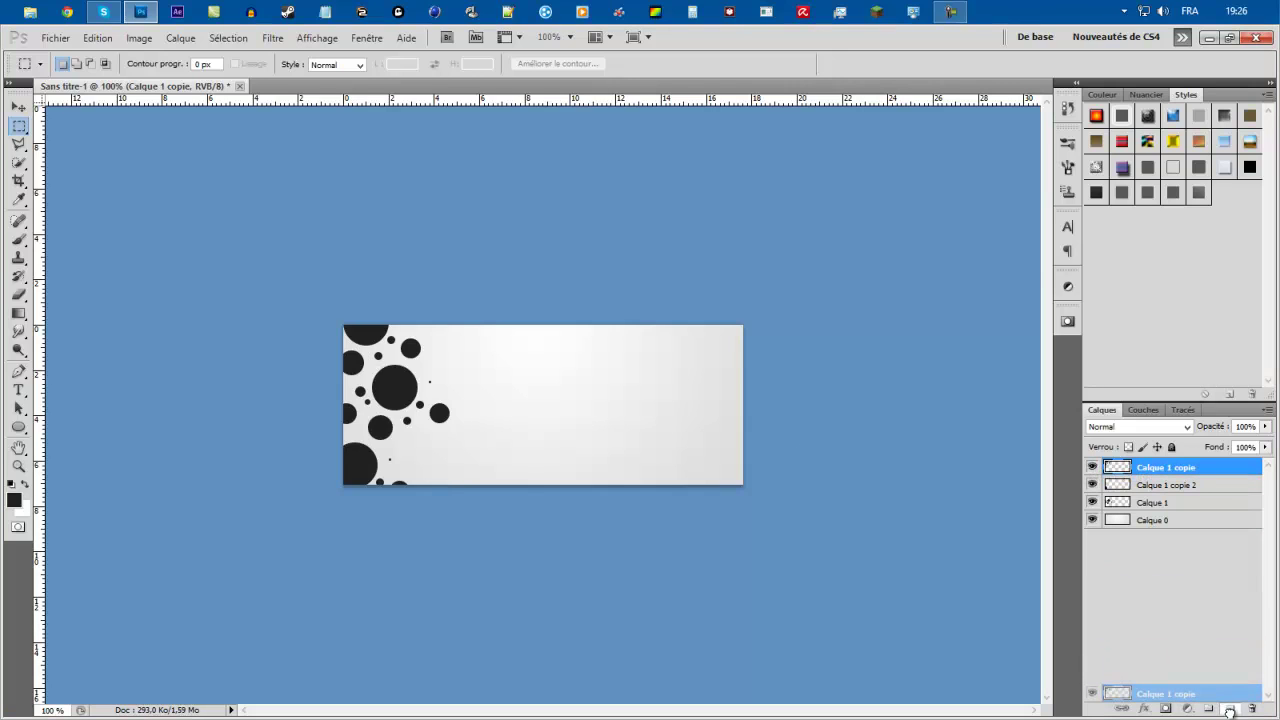
left_click_drag(1231, 709, 1231, 711)
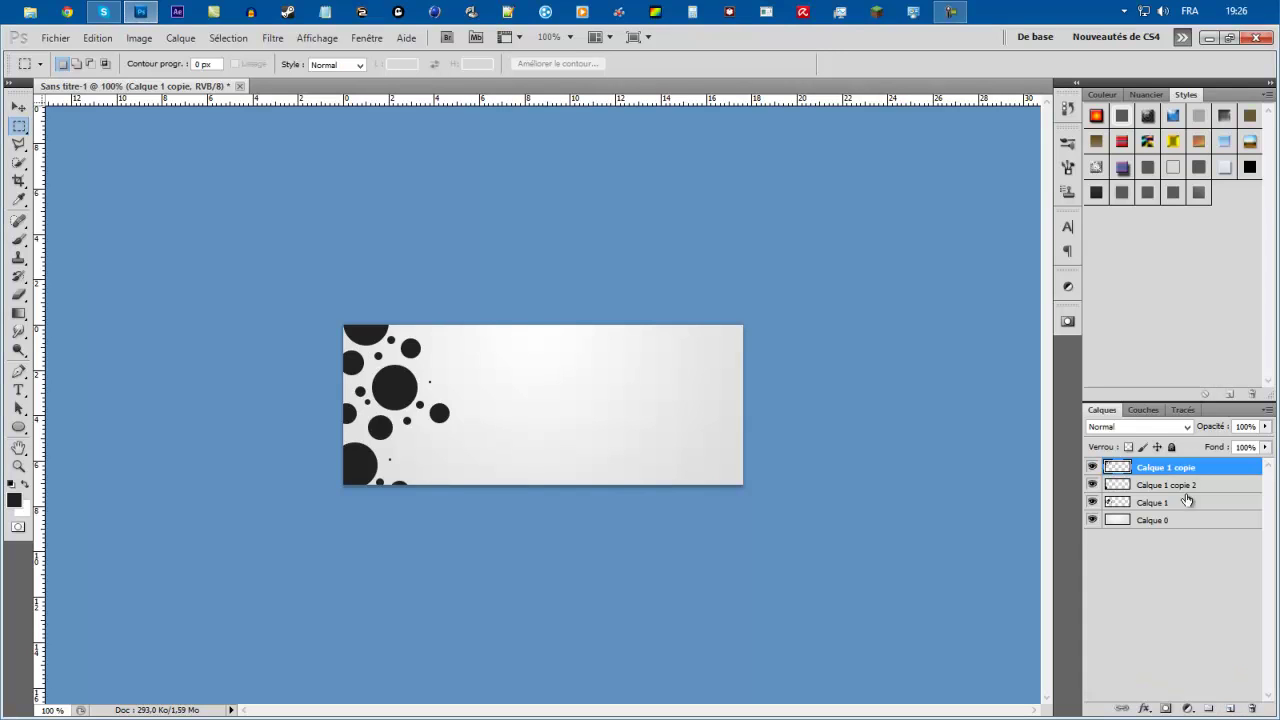
left_click_drag(1180, 468, 1229, 710)
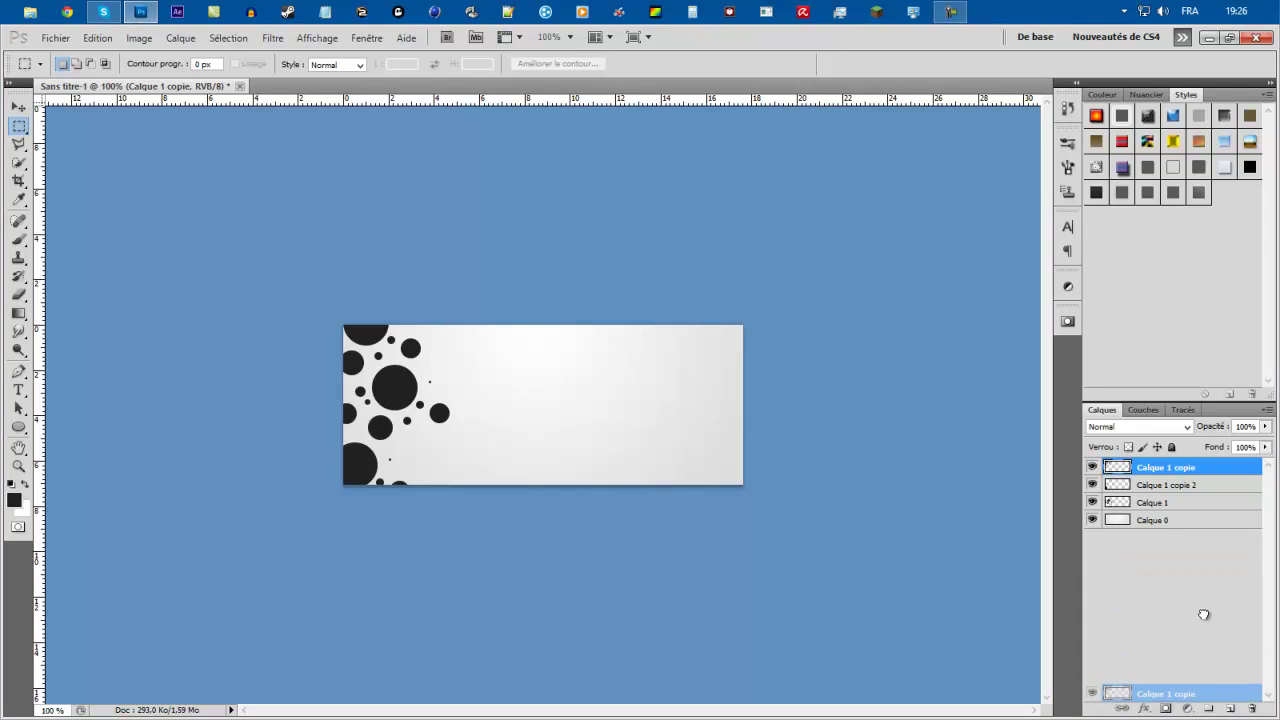
left_click_drag(1204, 614, 1231, 709)
key("ctrl+z")
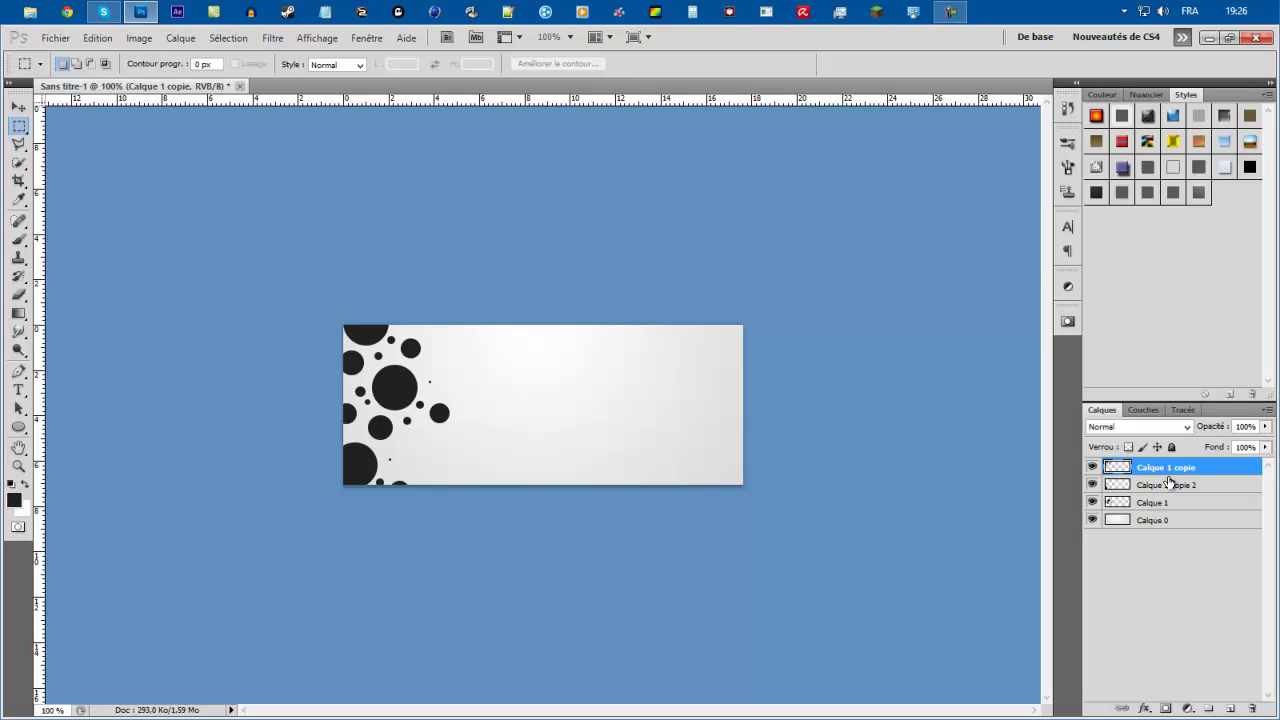
- Merge Calque 1 copie, Calque 1 copie 2 and Calque 1 into one layer, and check it by hiding and reshowing it
key("ctrl+e")
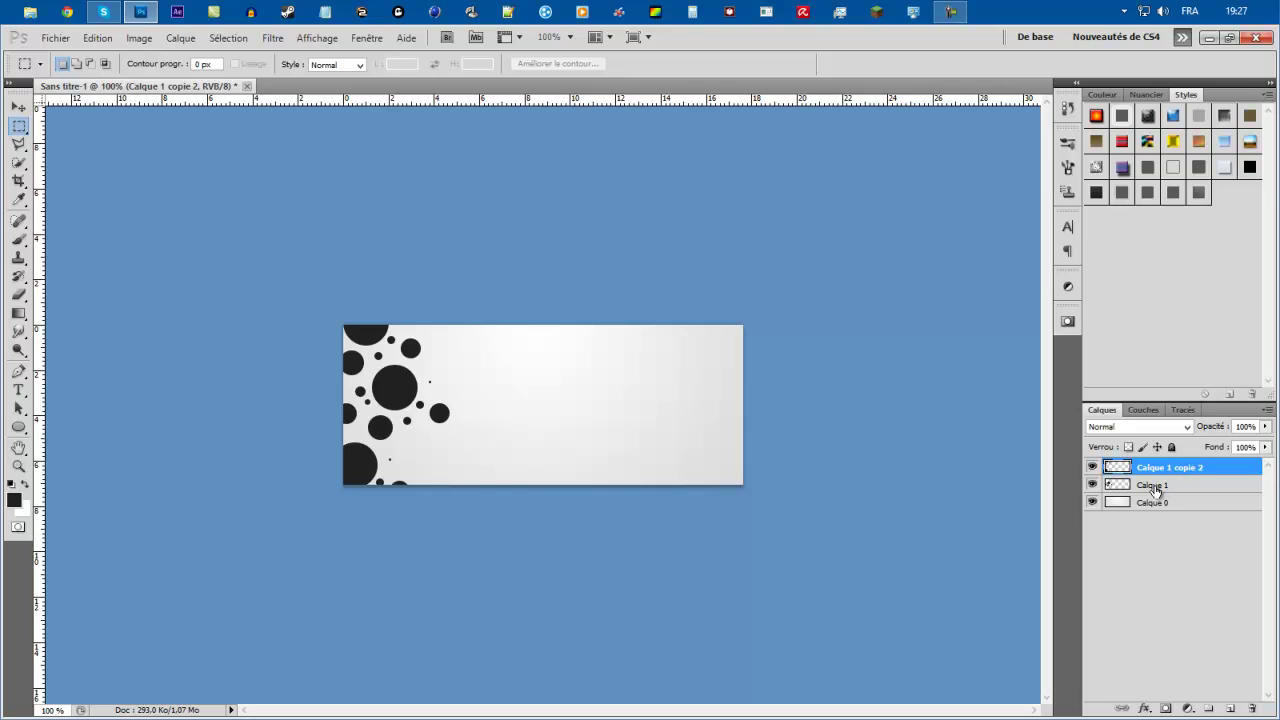
left_click(1155, 488, "shift")
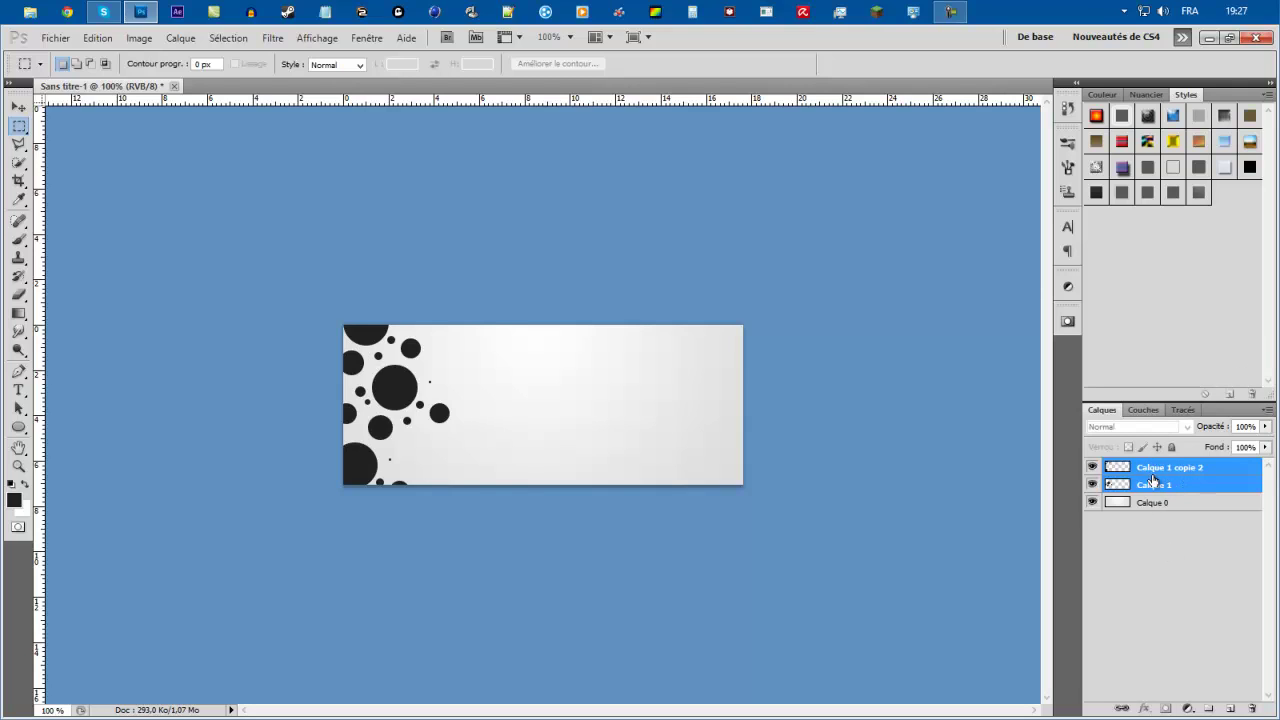
key("ctrl+e")
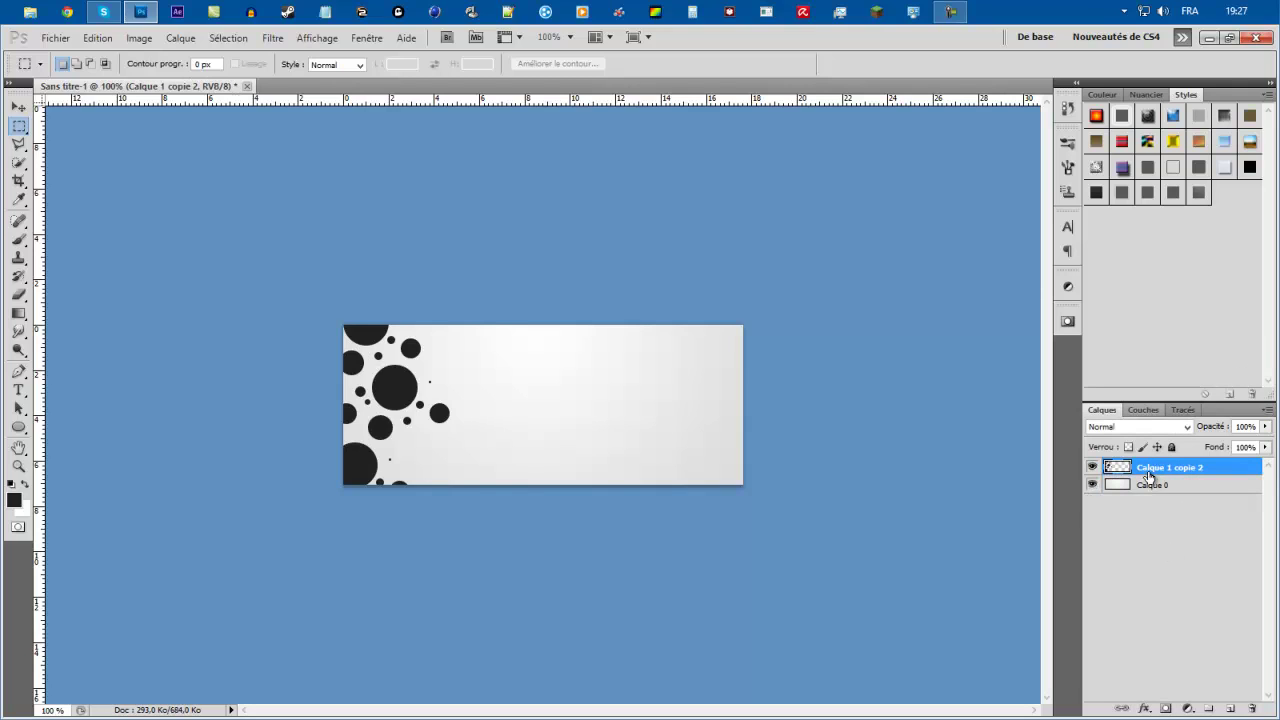
left_click(1093, 470)
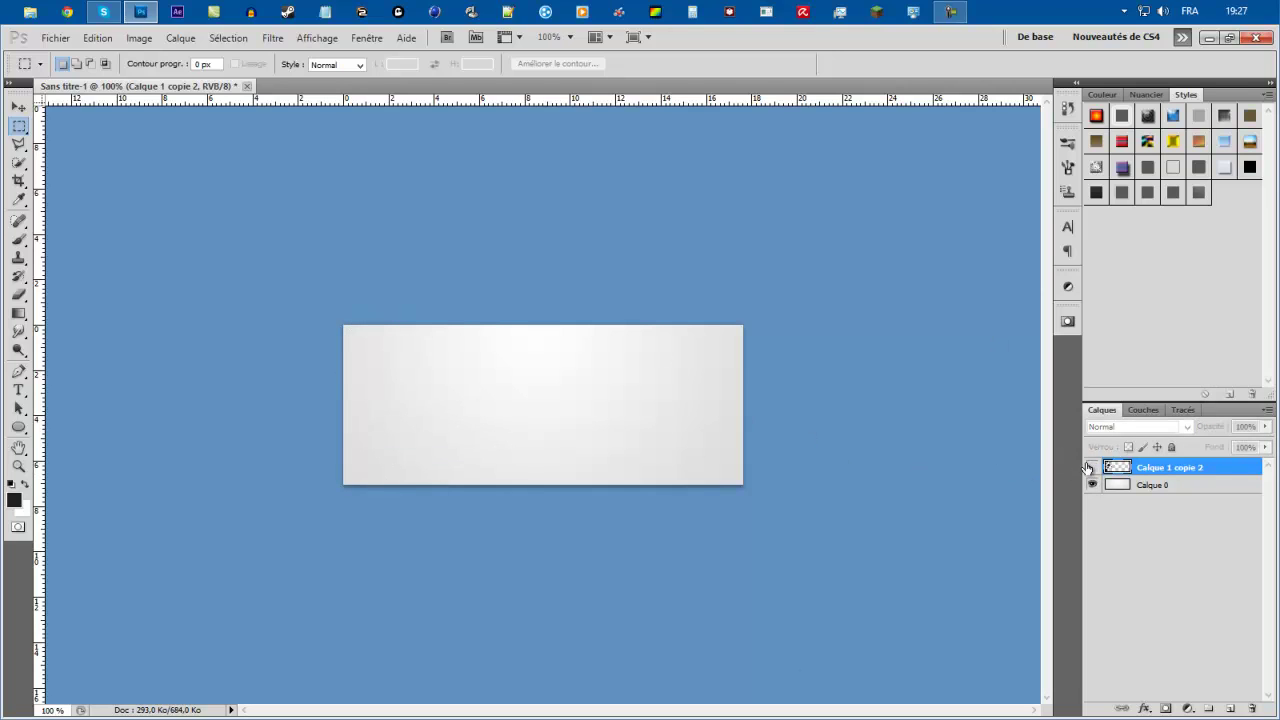
left_click(1091, 467)
- Duplicate the merged circle layer and move the copy into the canvas's right half with Free Transform
key("ctrl+j")
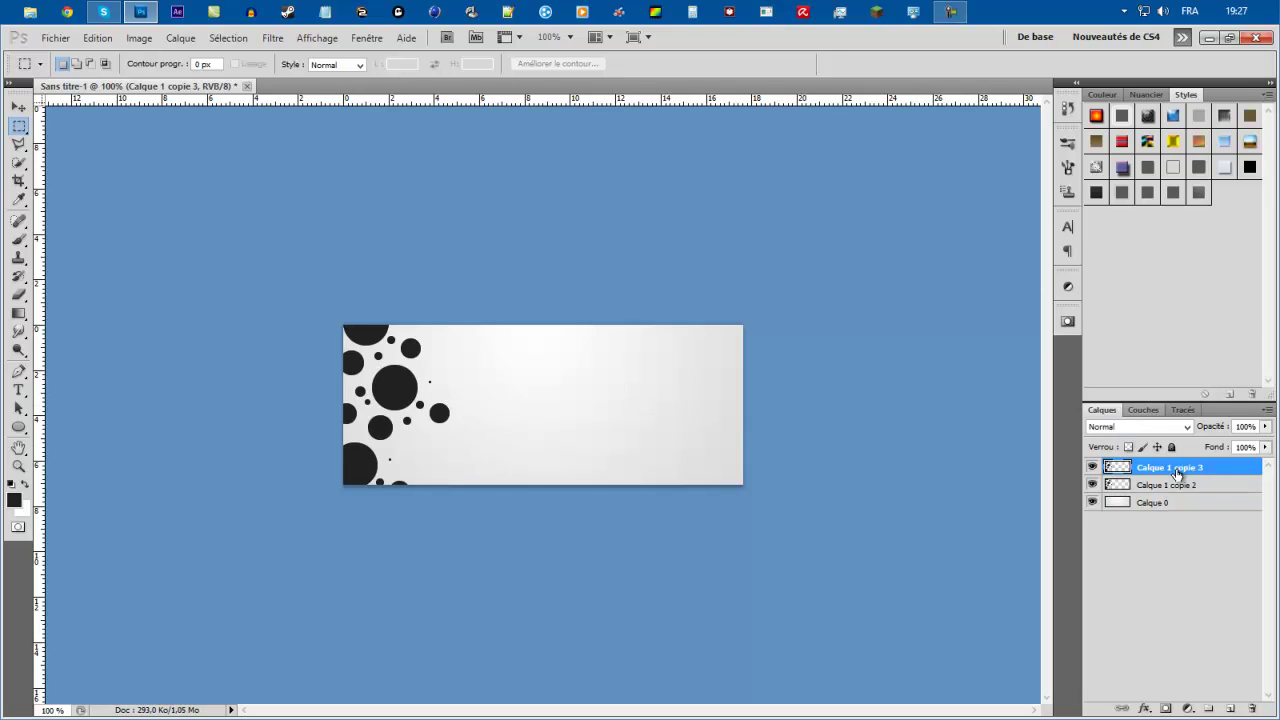
key("ctrl+t")
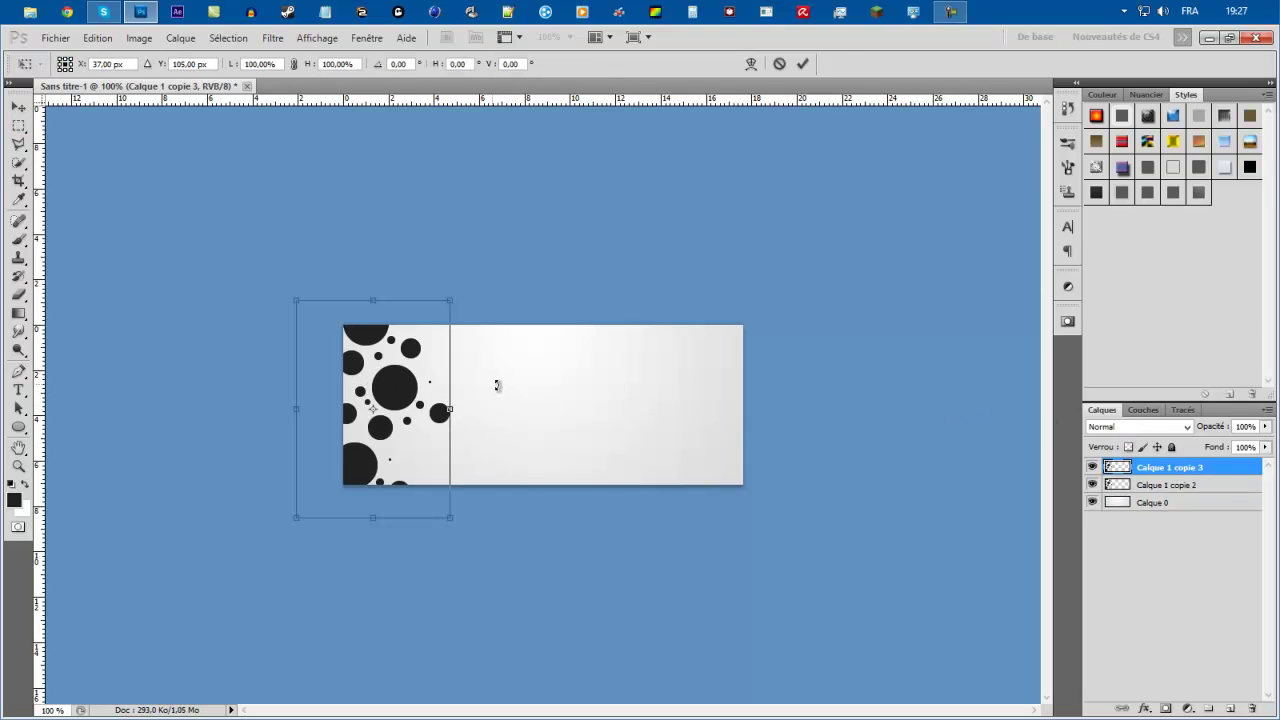
right_click(397, 371)
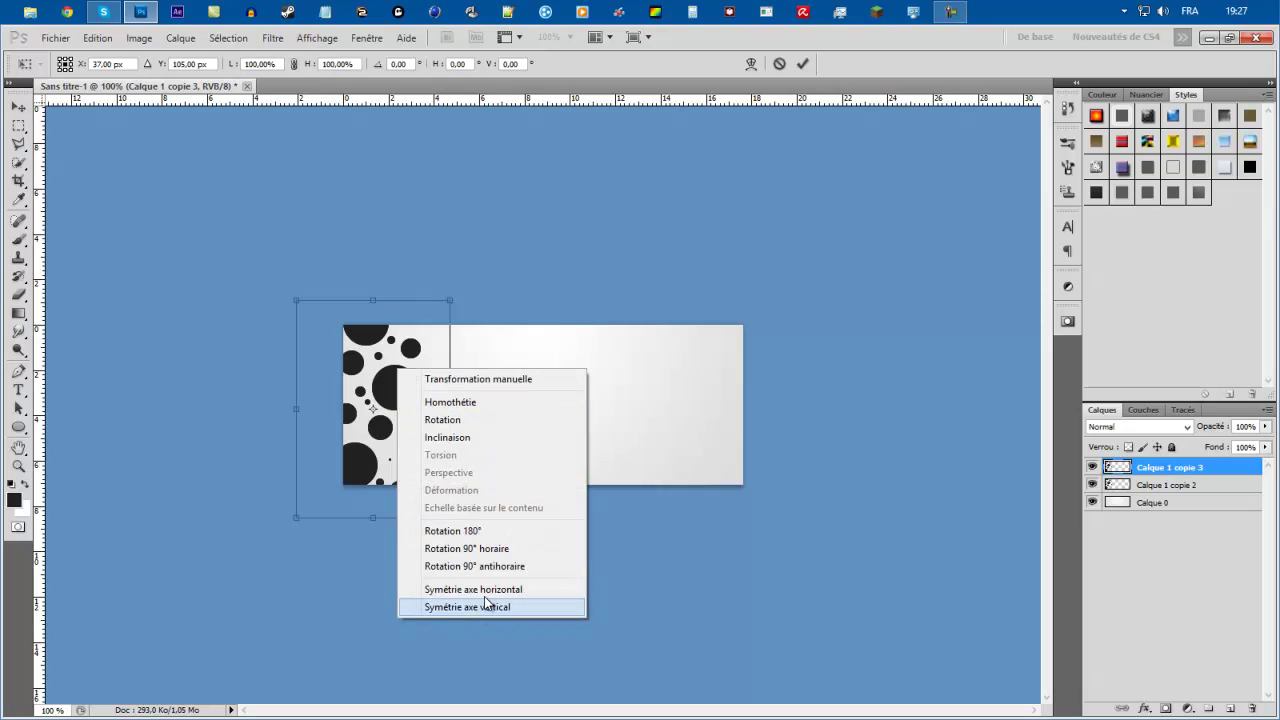
left_click(393, 361)
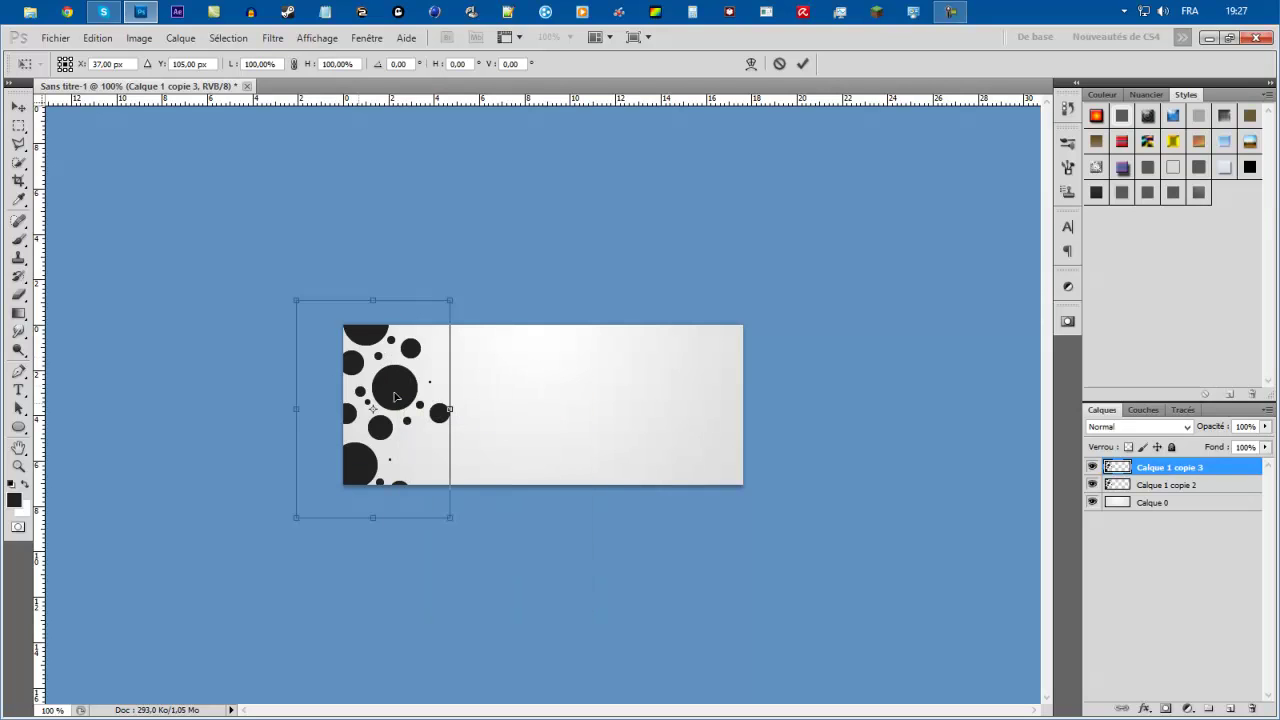
left_click_drag(387, 396, 607, 376)
mouse_move(682, 284)
left_mouse_down()
mouse_move(648, 372)
mouse_move(658, 330)
mouse_move(690, 316)
mouse_move(682, 283)
left_mouse_up()
- Flip the copied circles horizontally (Symétrie axe horizontal) and place them at the canvas's right edge at X 469 px, Y 105 px
right_click(640, 378)
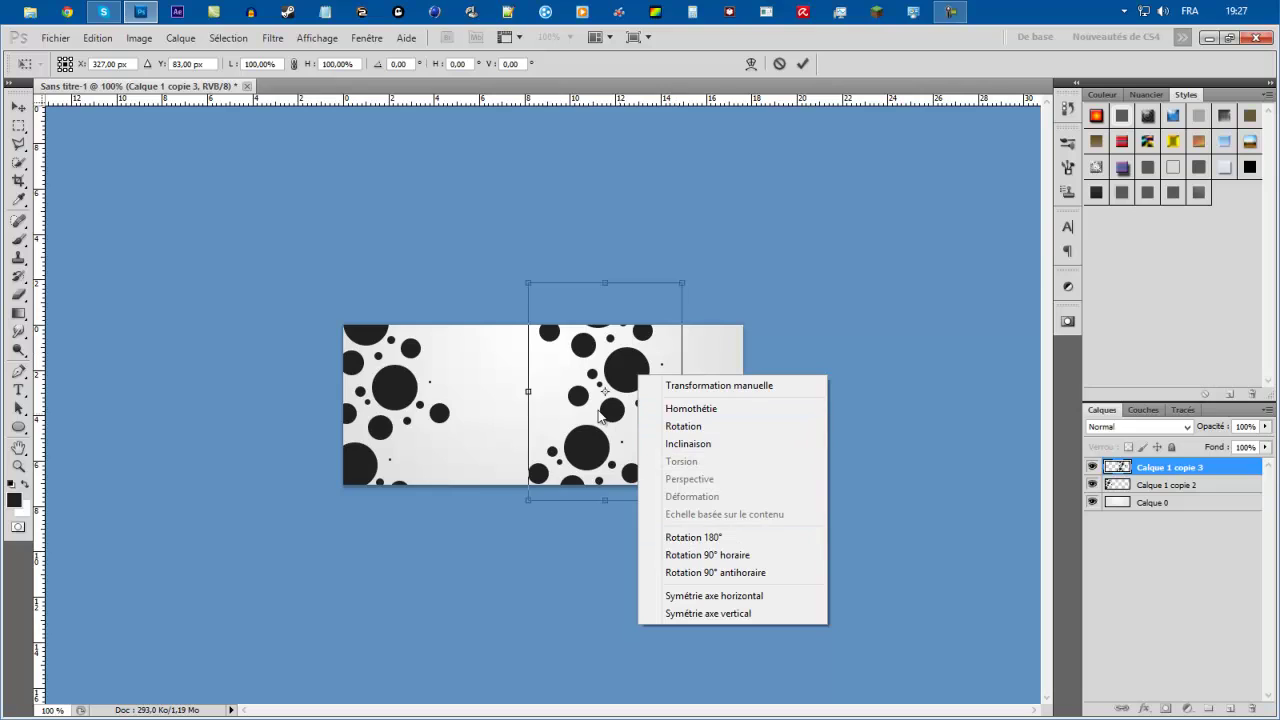
left_click(716, 597)
left_click_drag(616, 404, 737, 418)
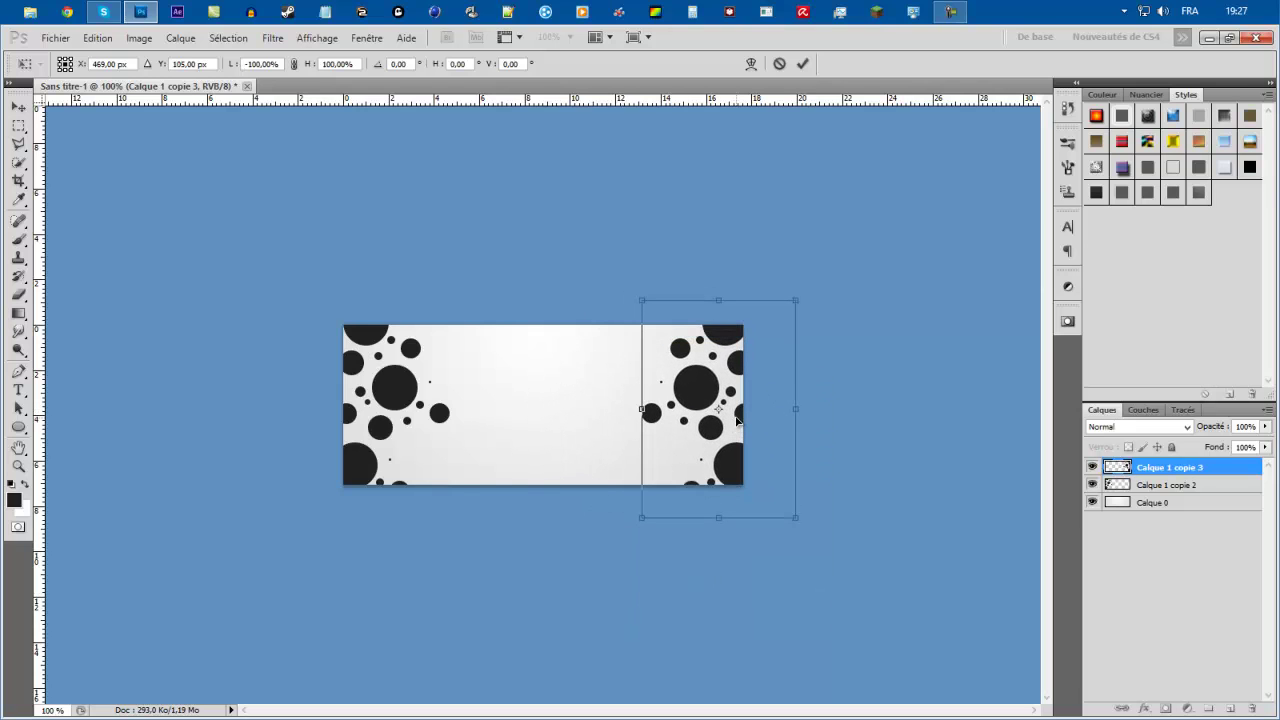
key("Return")
key("m")
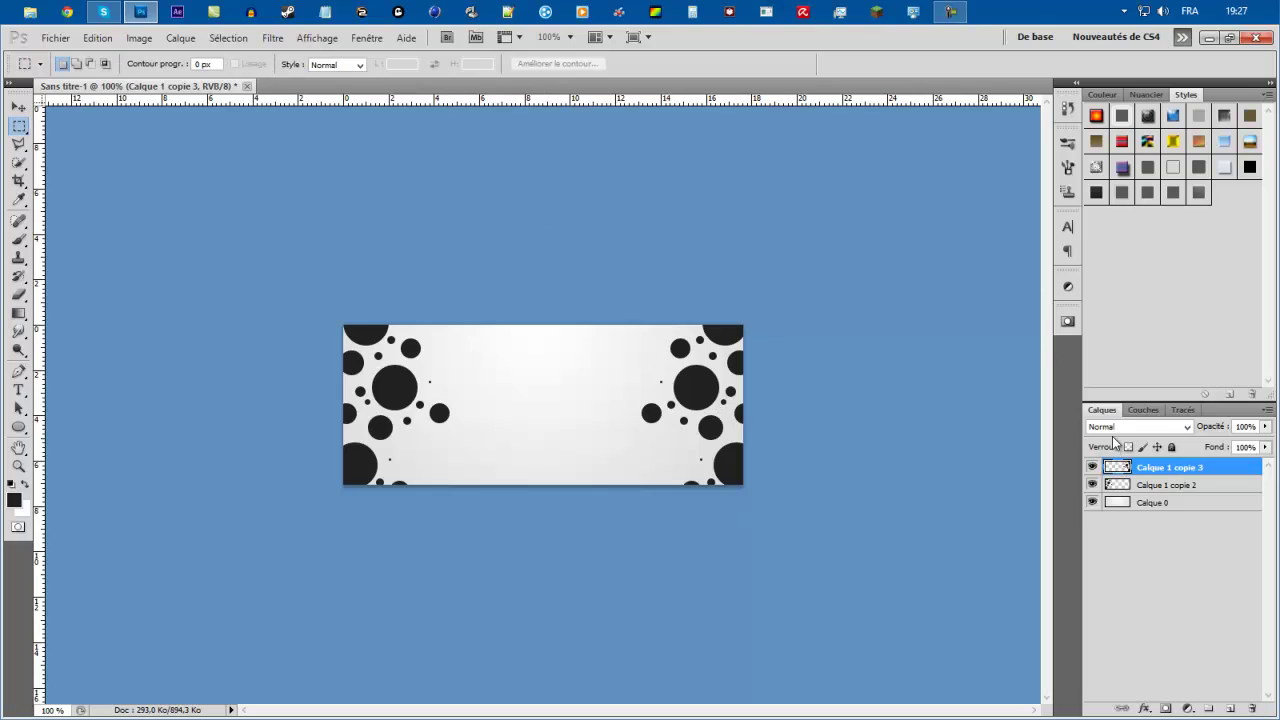
- Merge the left and mirrored right circle layers into a single layer
left_click(1168, 488)
left_click(1160, 474, "shift")
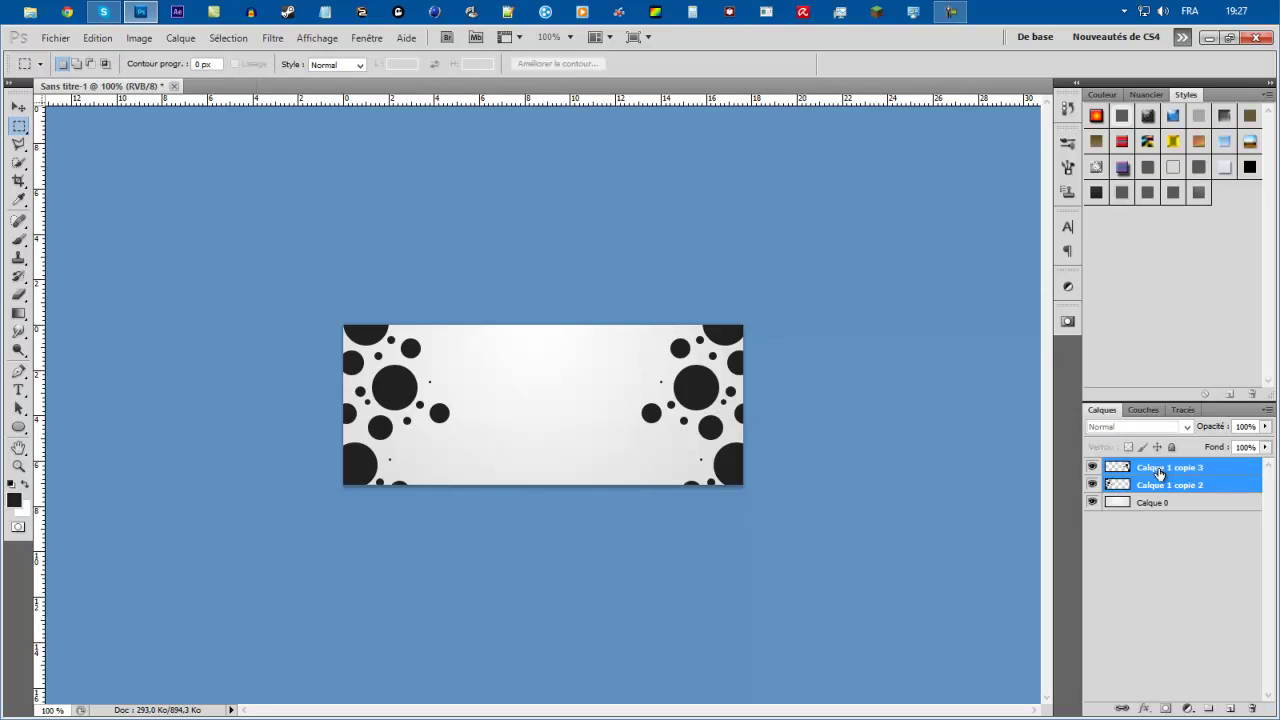
key("ctrl+e")
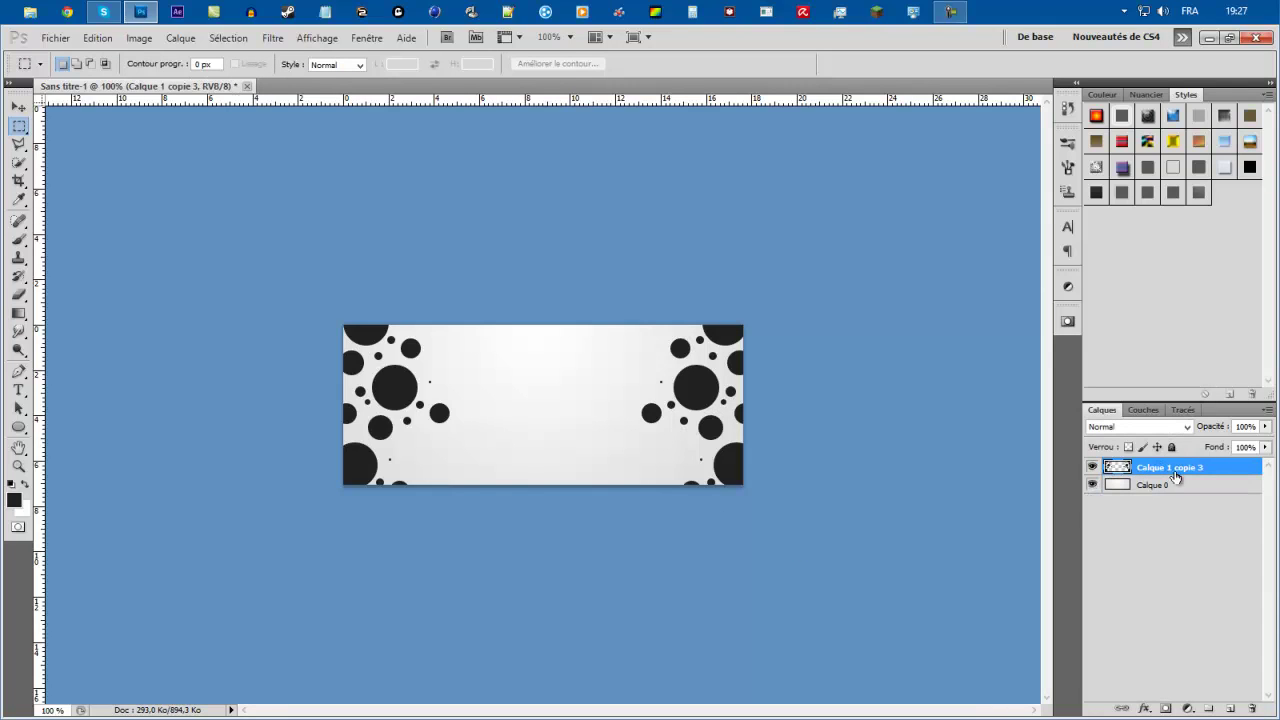
- Add a drop shadow (Ombre portée) layer style to the merged circle layer, keeping the canvas in view beside the dialog
double_click(1228, 467)
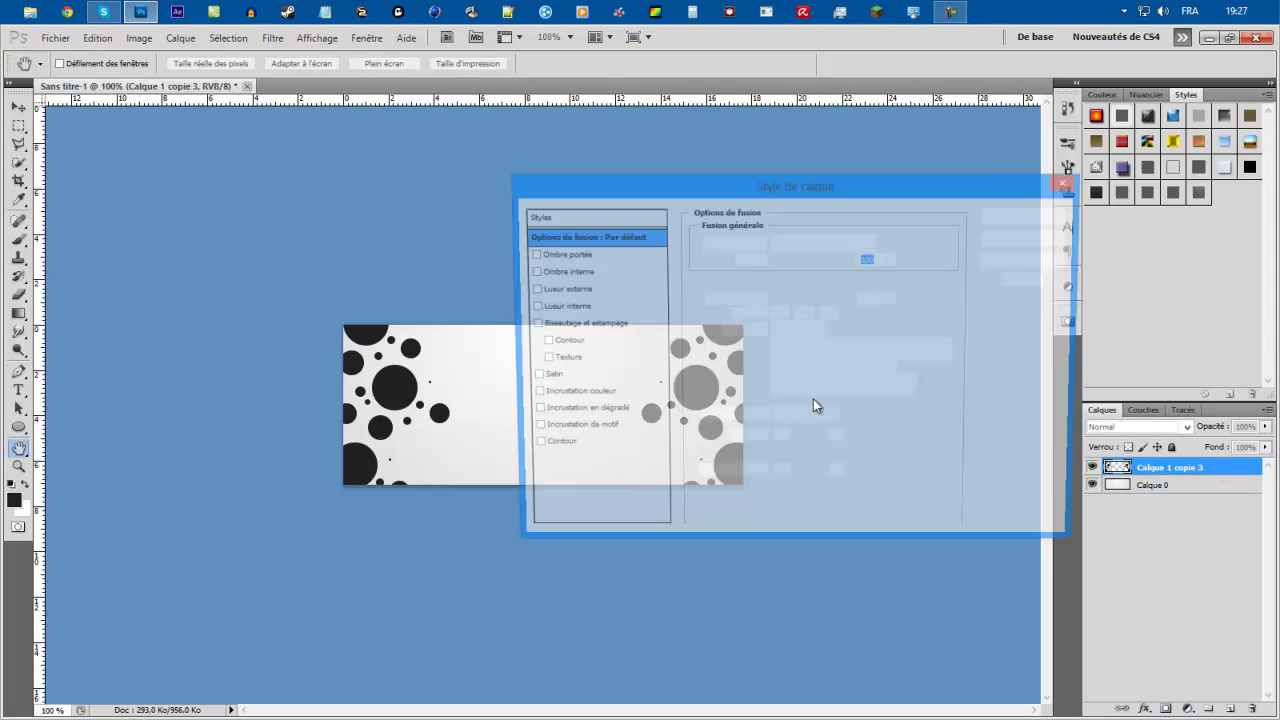
left_click_drag(779, 182, 504, 126)
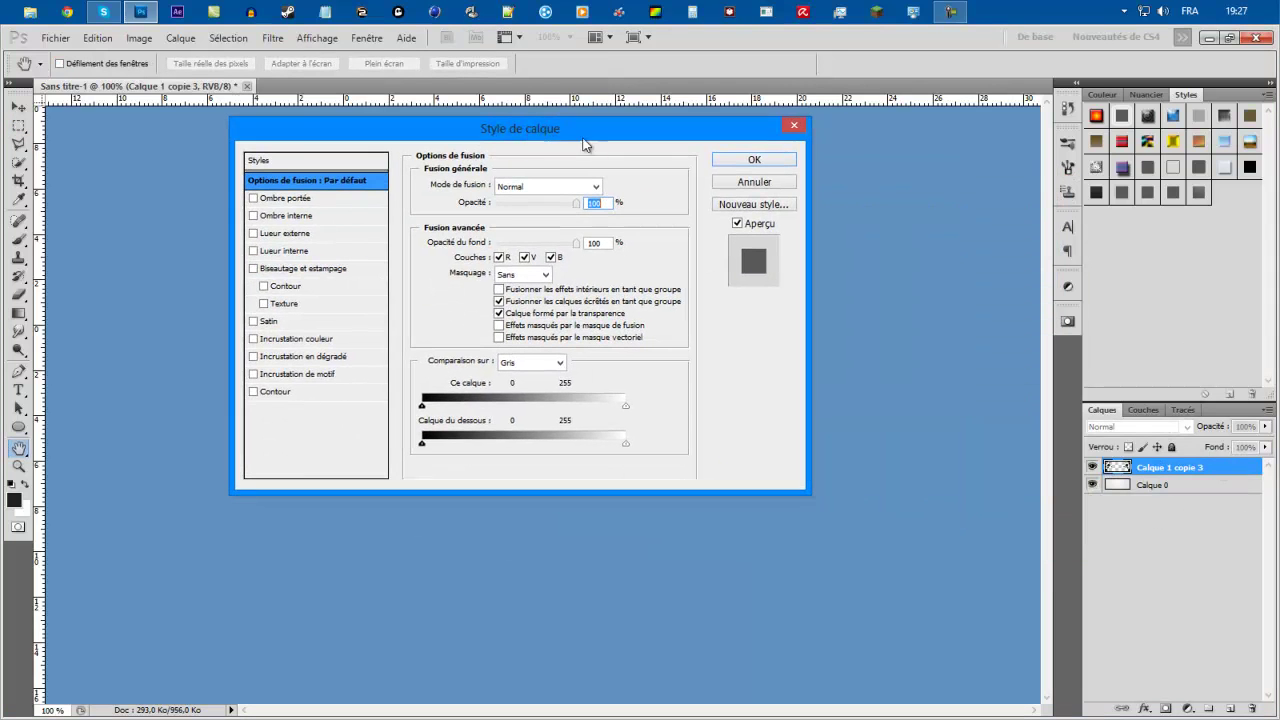
left_click(297, 200)
left_click_drag(364, 126, 803, 141)
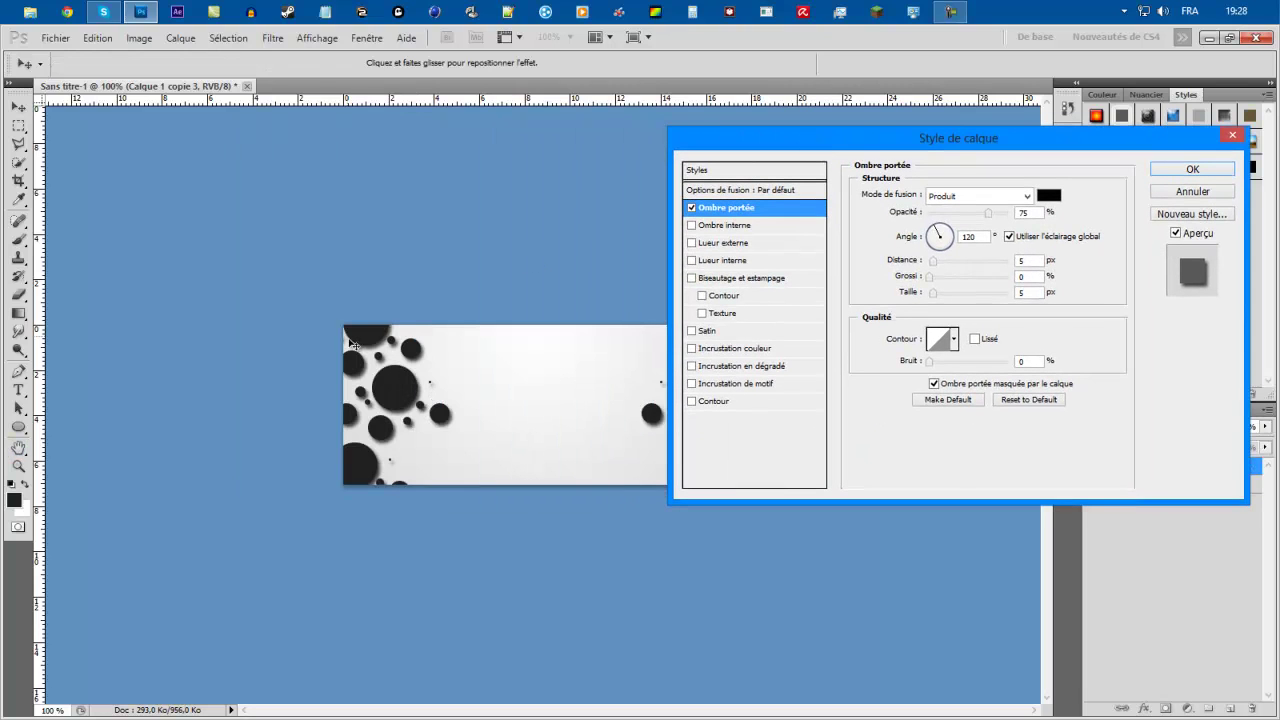
- Set the drop shadow's distance to 0 px, size to 8 px and opacity to 100%
mouse_move(904, 262)
left_mouse_down()
mouse_move(944, 264)
mouse_move(940, 292)
mouse_move(878, 291)
mouse_move(909, 281)
left_mouse_up()
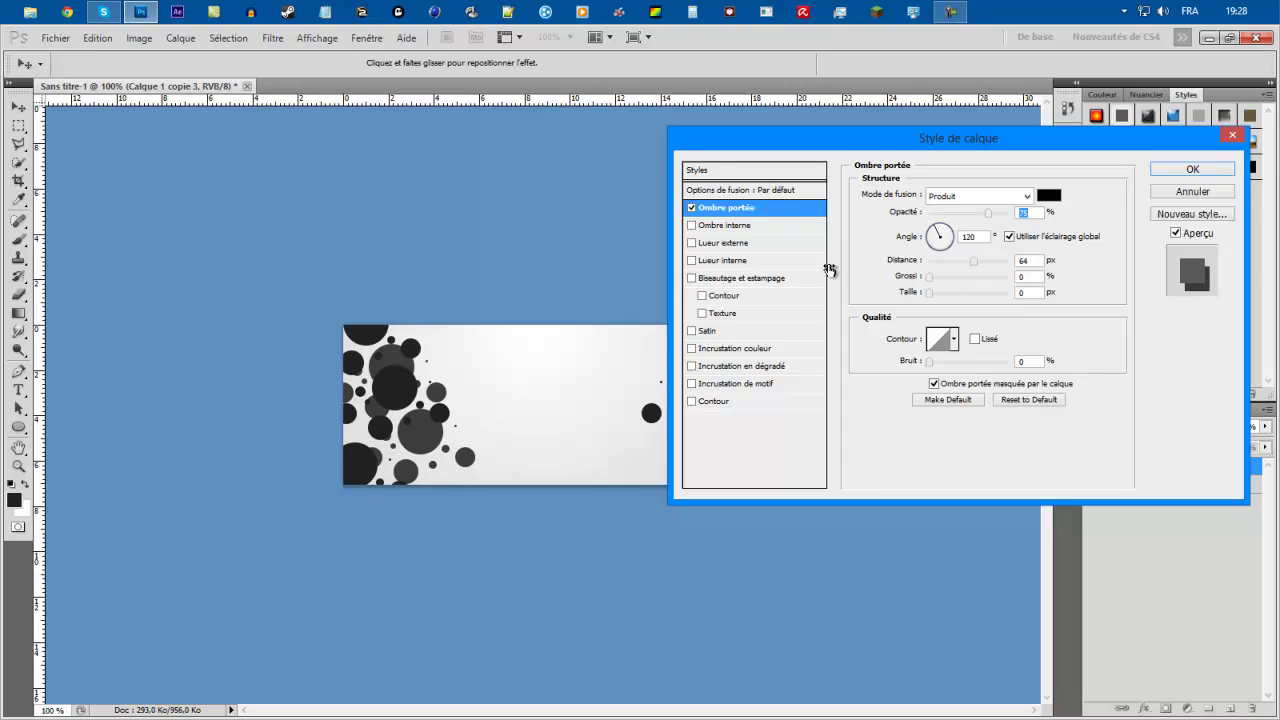
left_click_drag(912, 263, 825, 260)
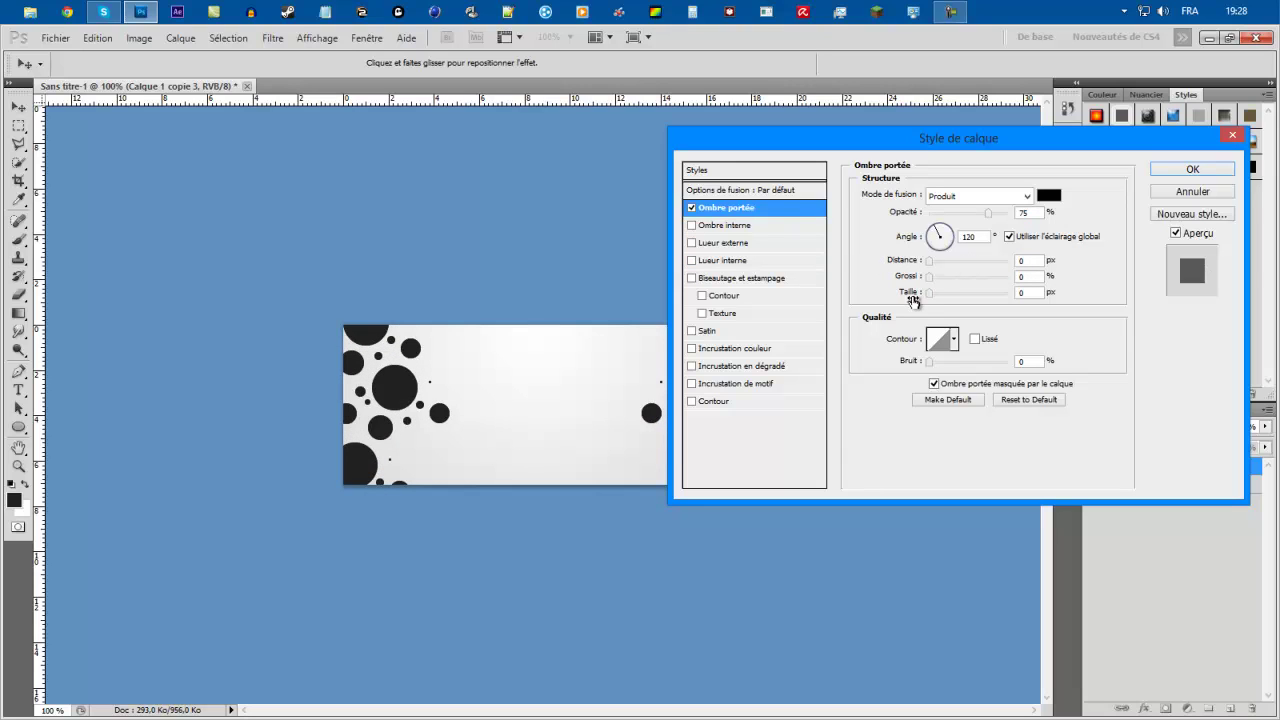
left_click_drag(908, 290, 915, 292)
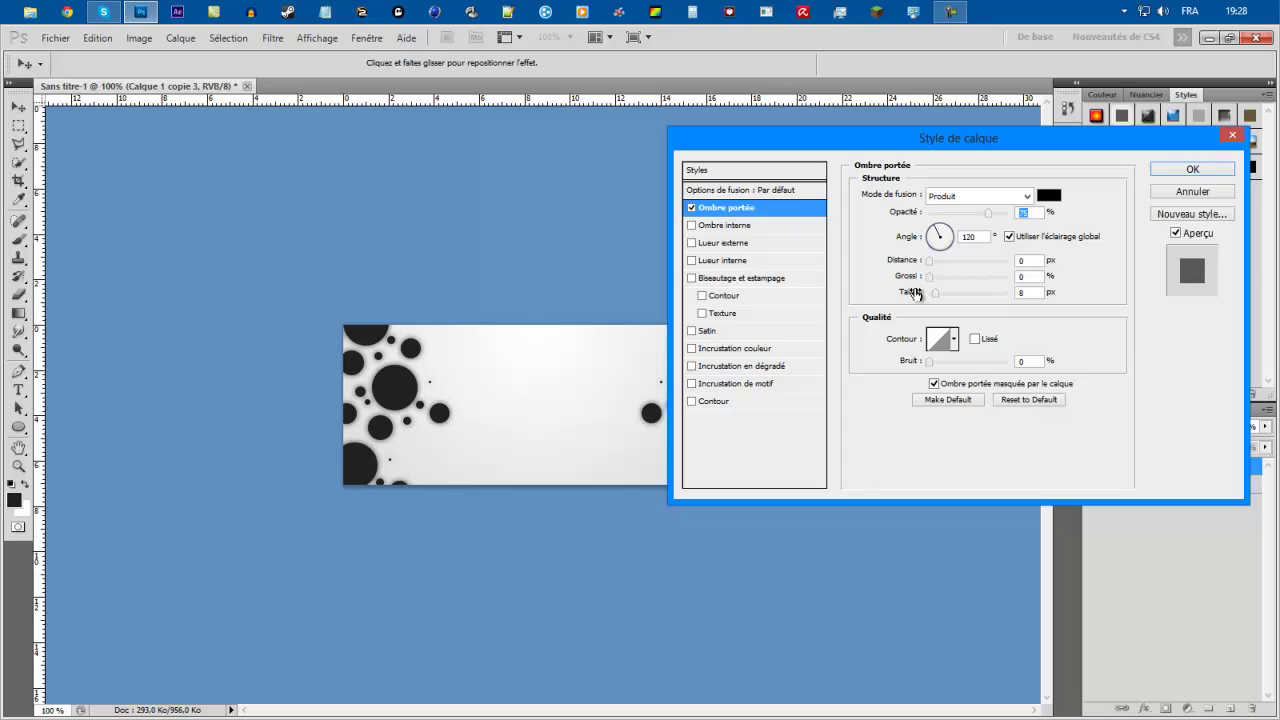
left_click_drag(937, 216, 1012, 216)
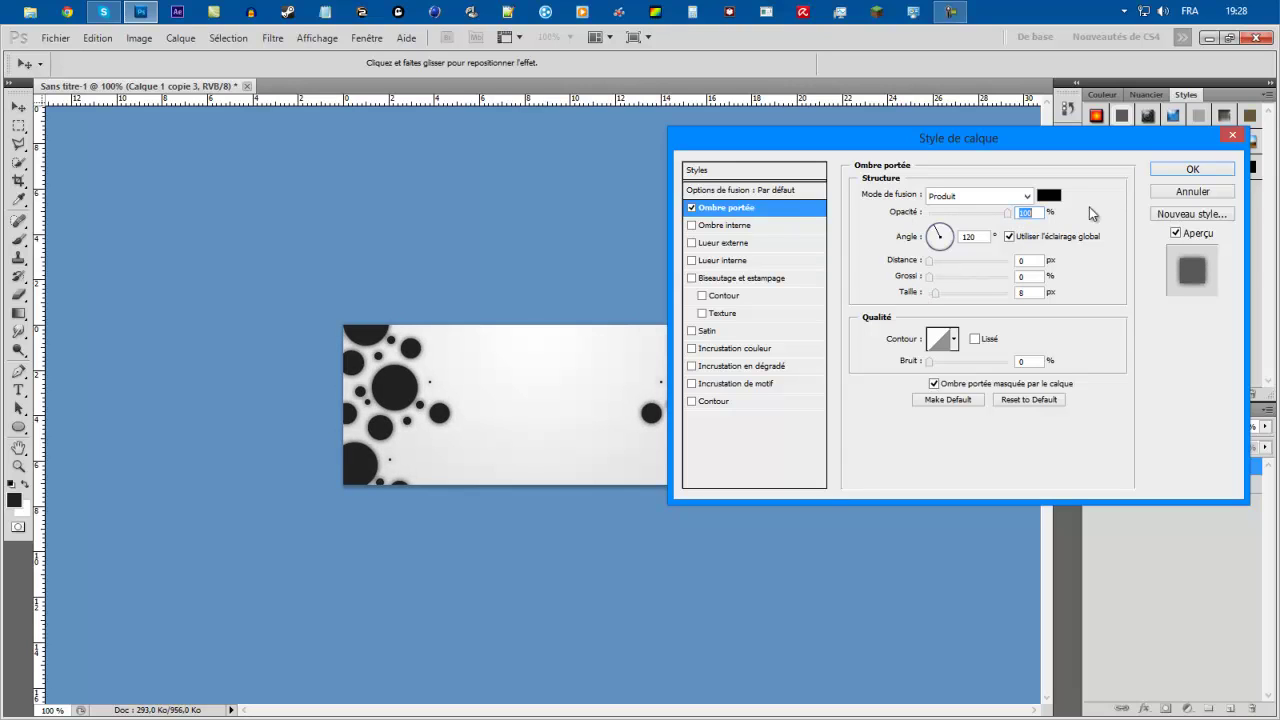
- Set the drop shadow's blend mode to Normal and reduce its opacity to about 23%
left_click(1008, 198)
left_click(1008, 198)
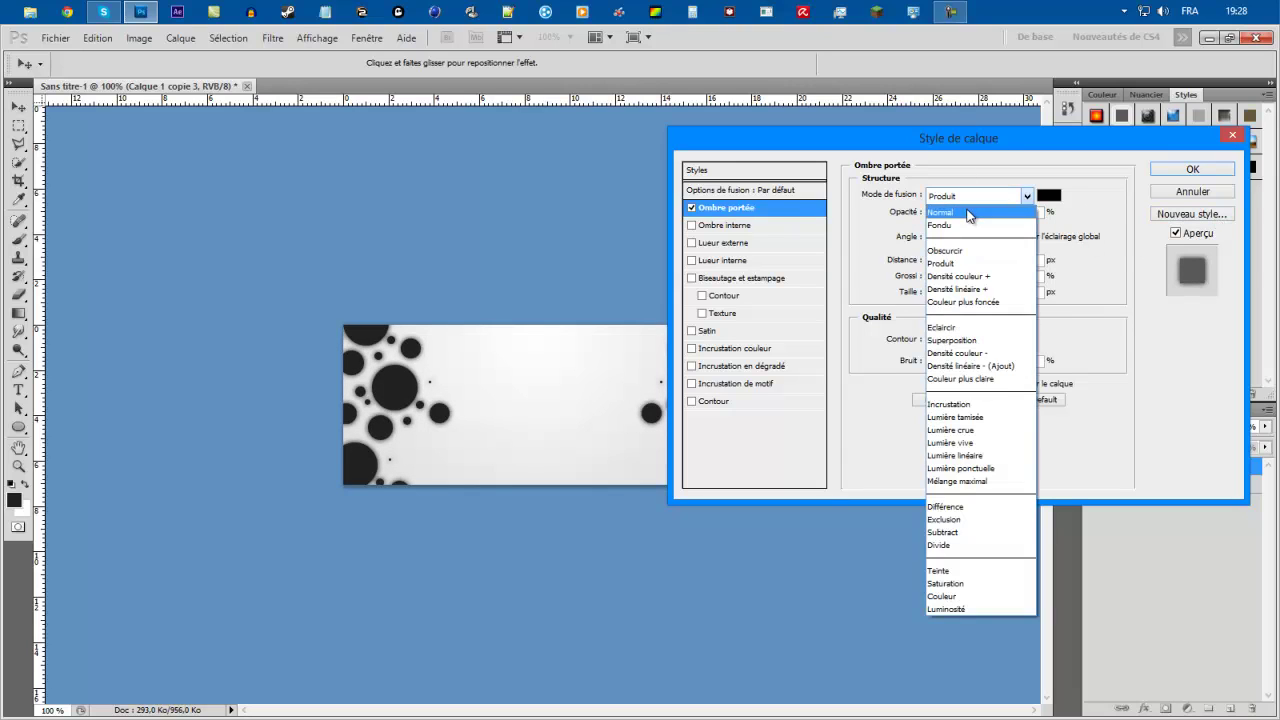
left_click(969, 211)
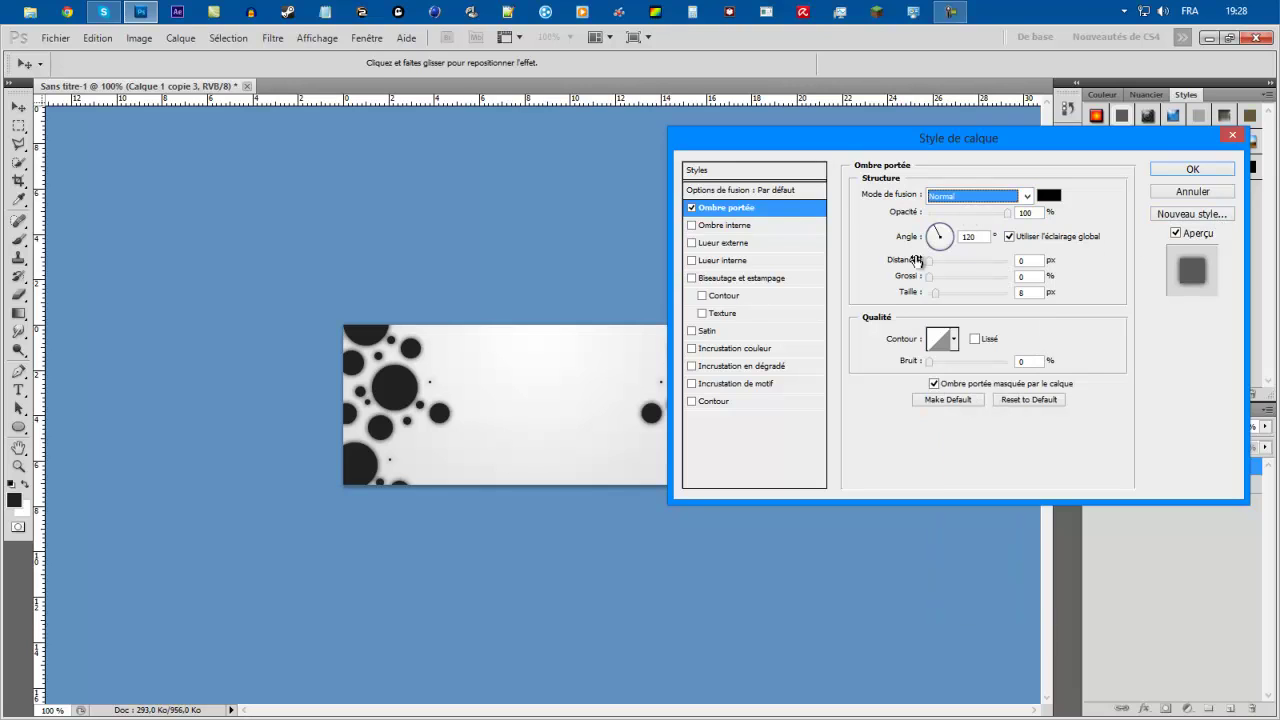
left_click_drag(918, 215, 777, 217)
left_click_drag(835, 138, 785, 152)
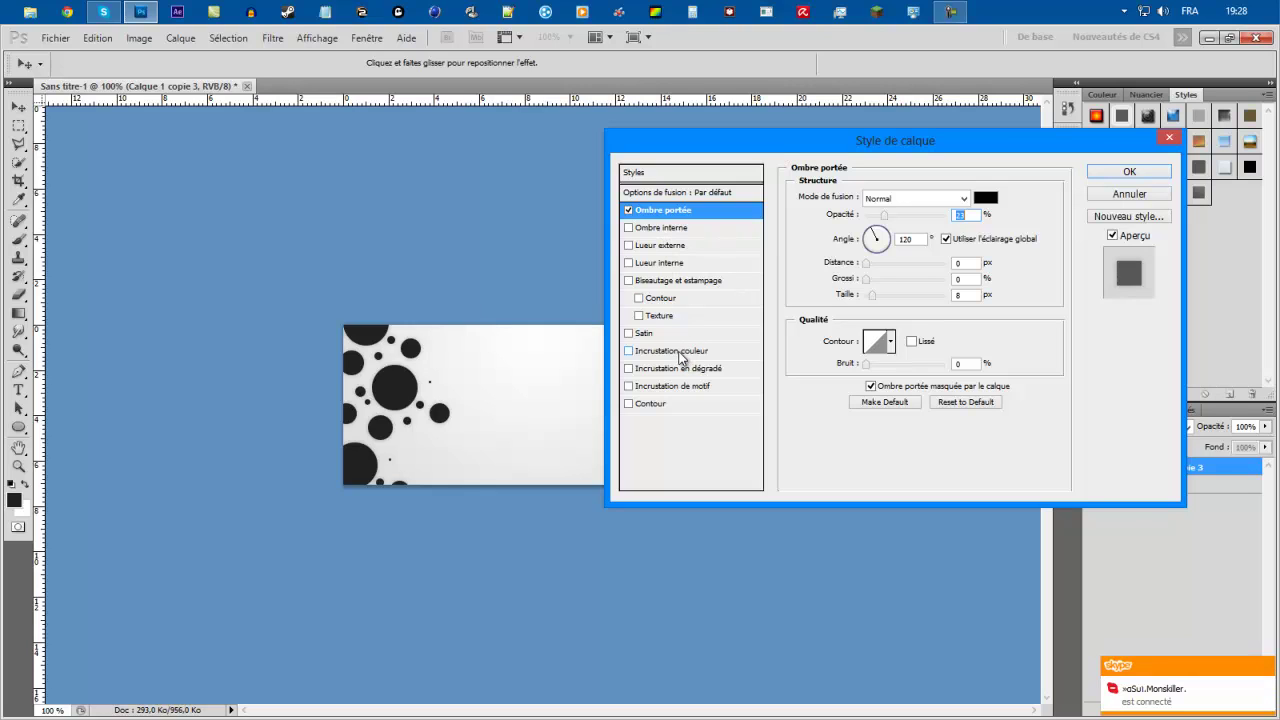
- Try a white outer stroke (Contour) on the circles, disable it and apply the layer style
left_click(654, 403)
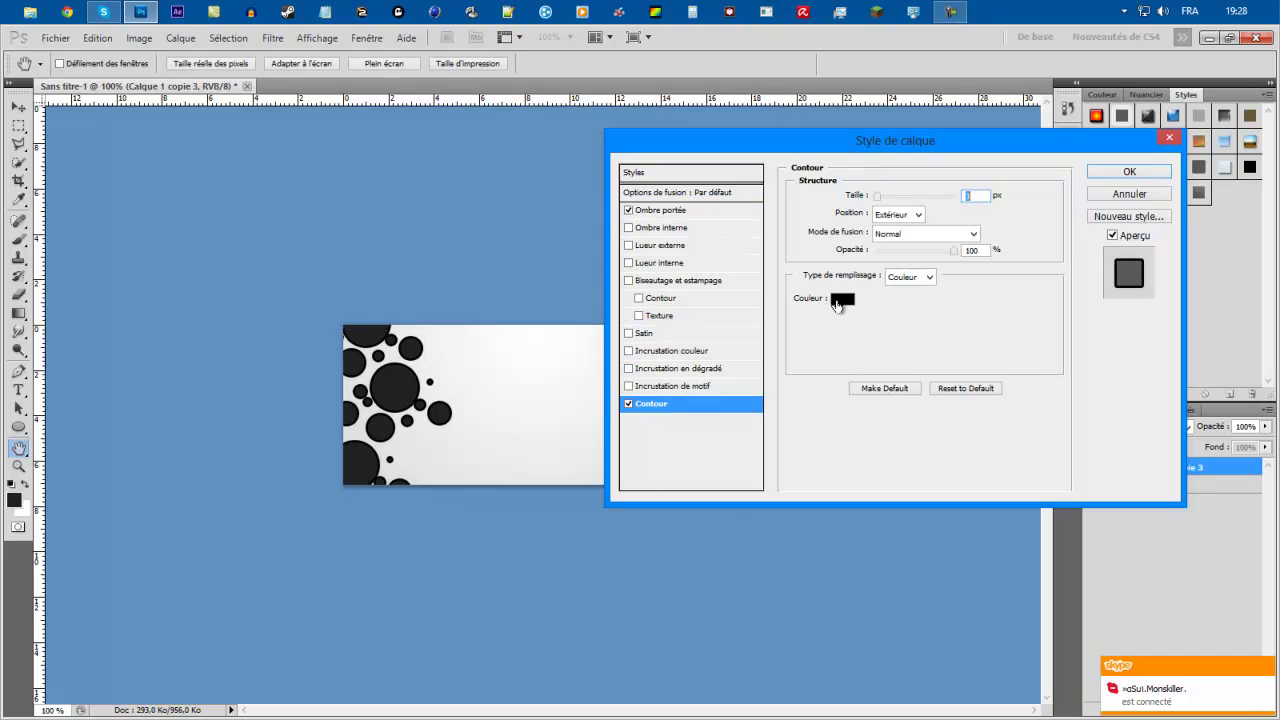
left_click(840, 299)
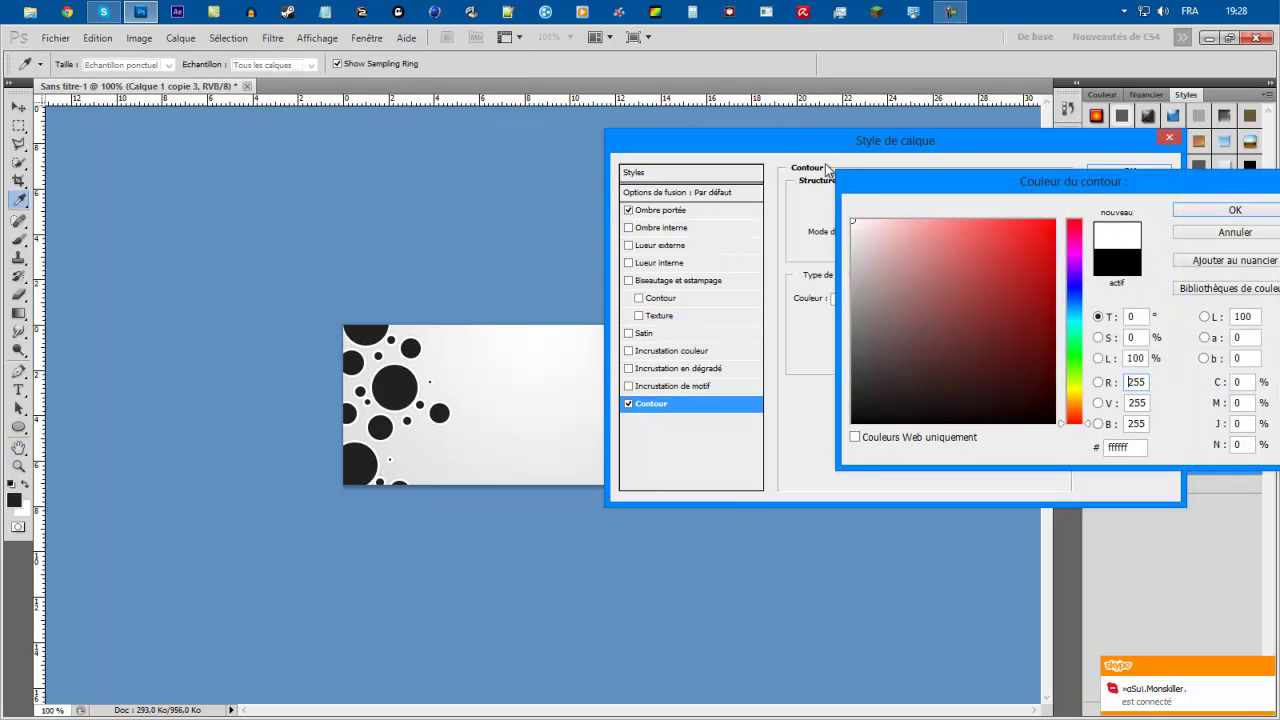
left_click(1235, 210)
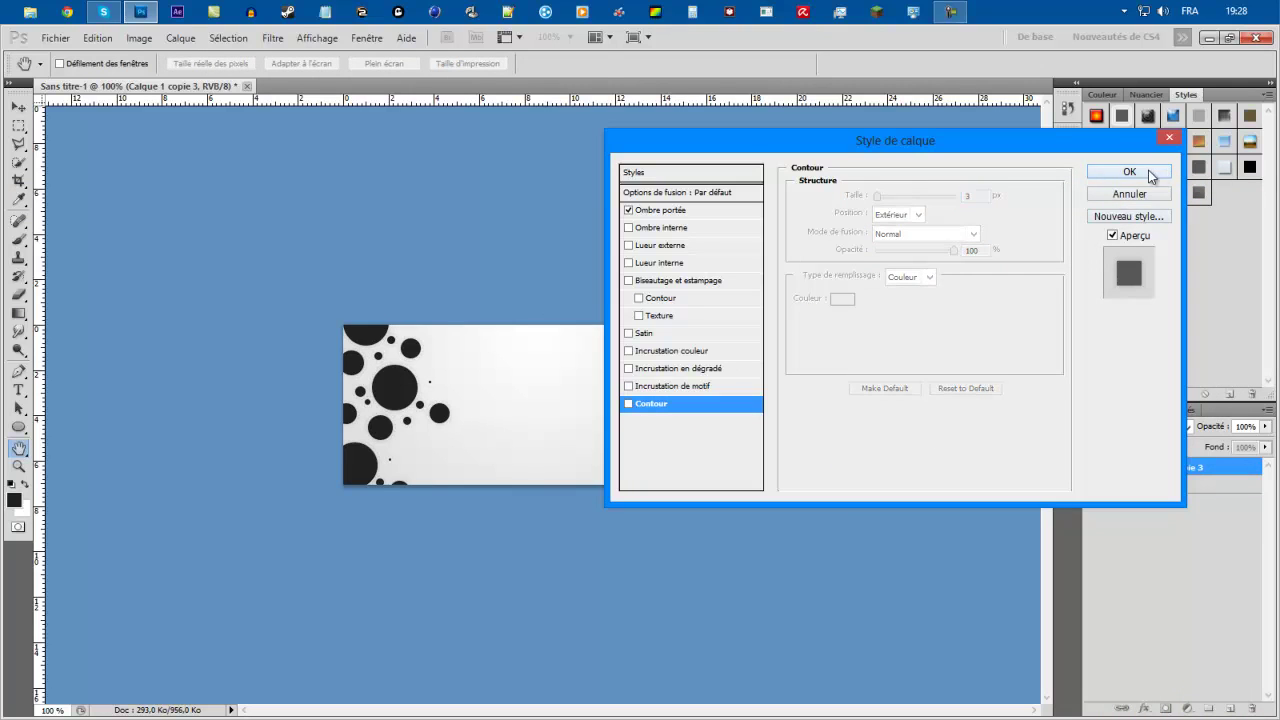
left_click(1129, 193)
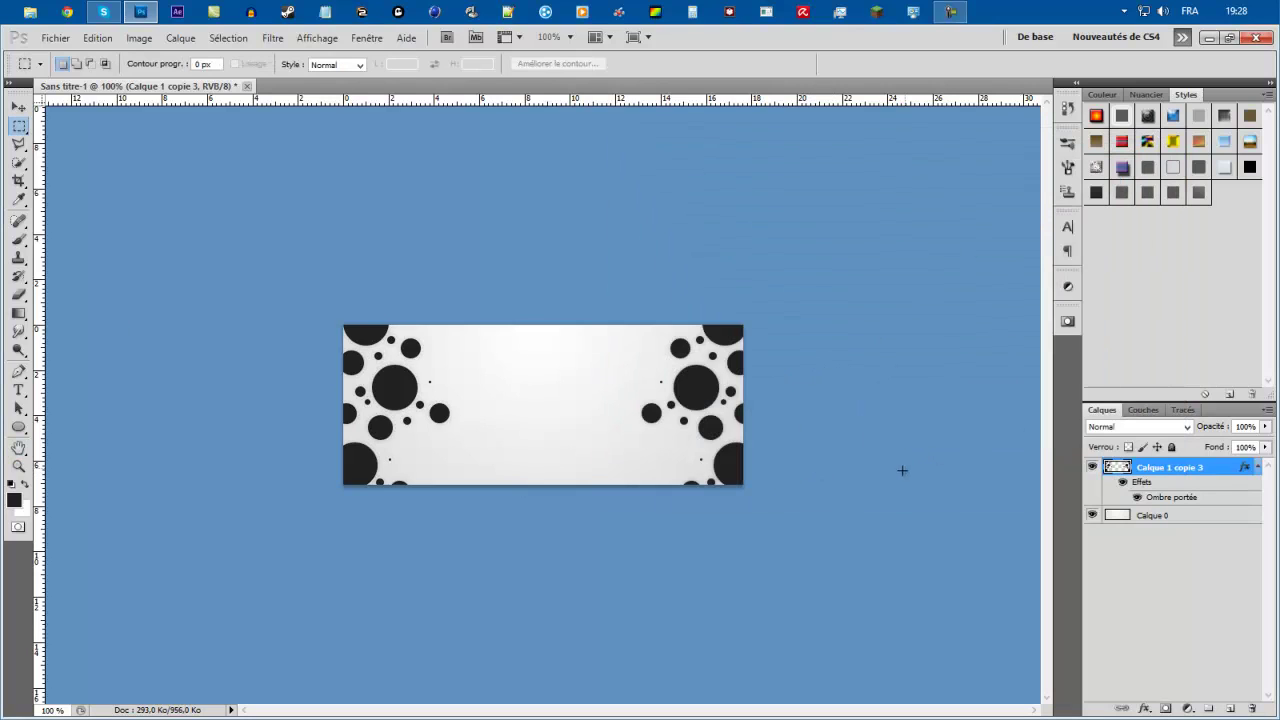
- Try a duplicate of the circle layer rotated 90° clockwise along the banner's upper middle, and delete that copy
key("ctrl+j")
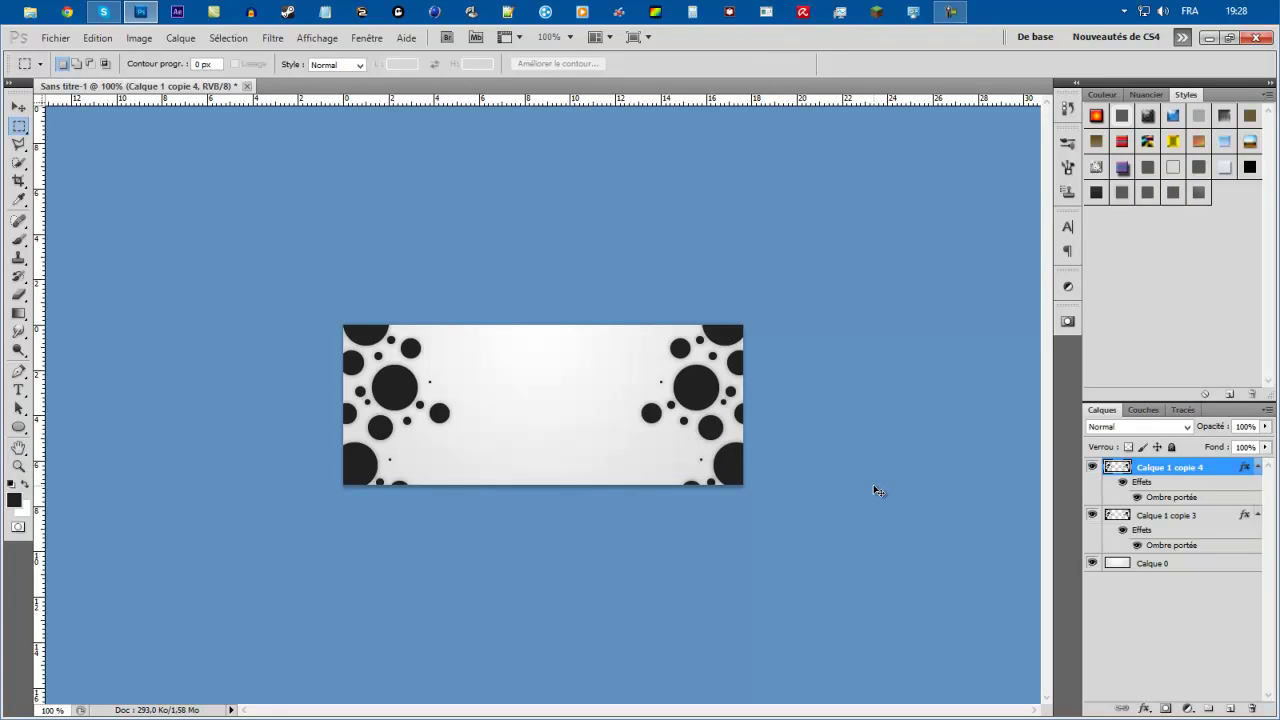
key("ctrl+t")
right_click(669, 431)
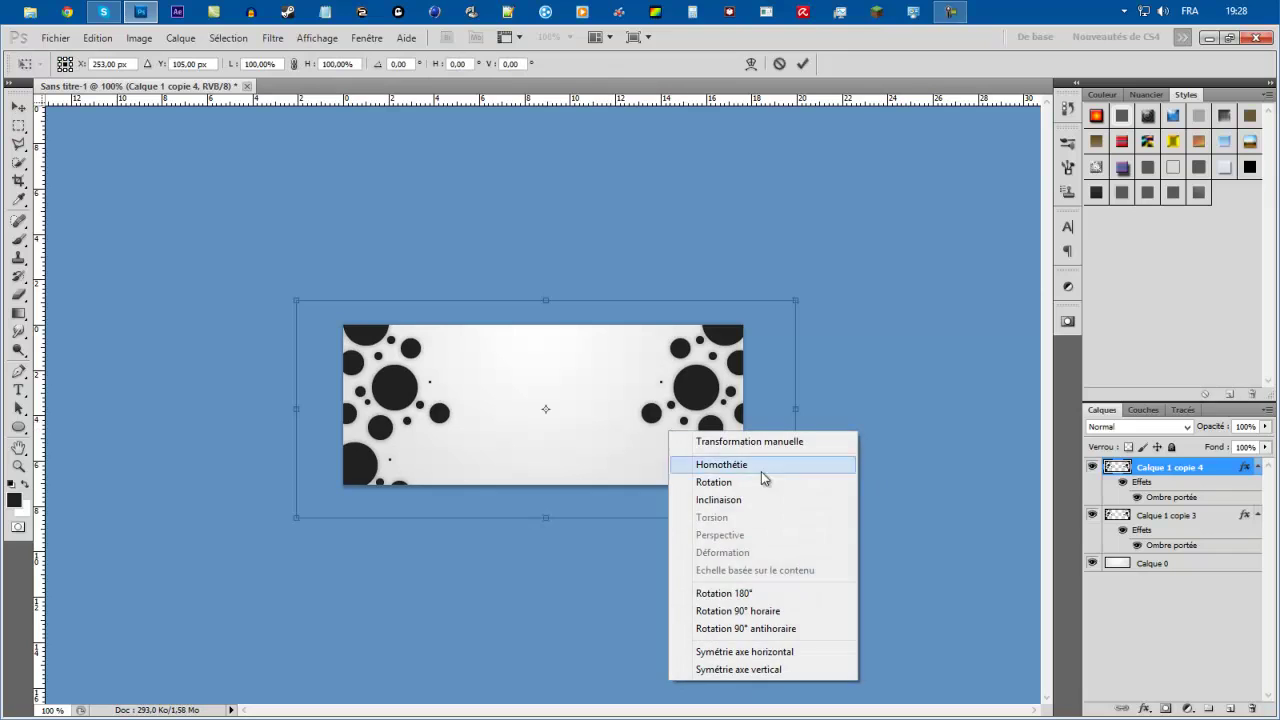
left_click(760, 612)
left_click_drag(565, 272, 551, 375)
key("Return")
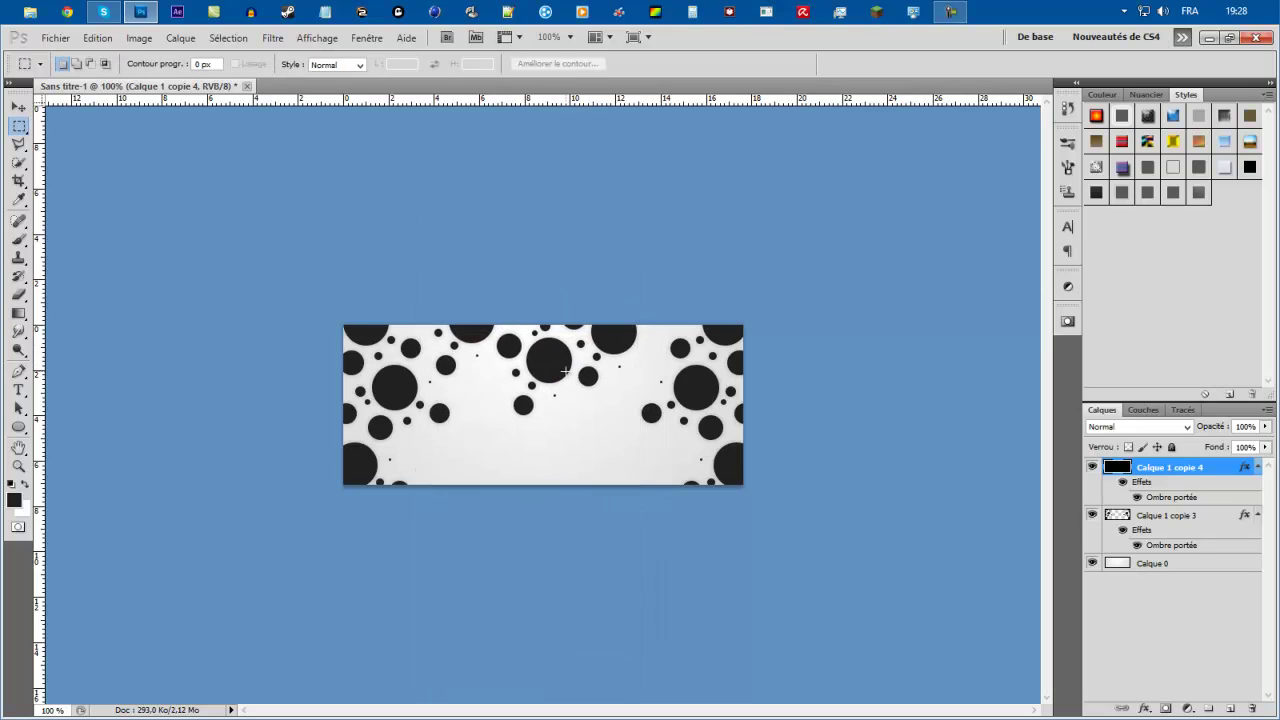
key("Delete")
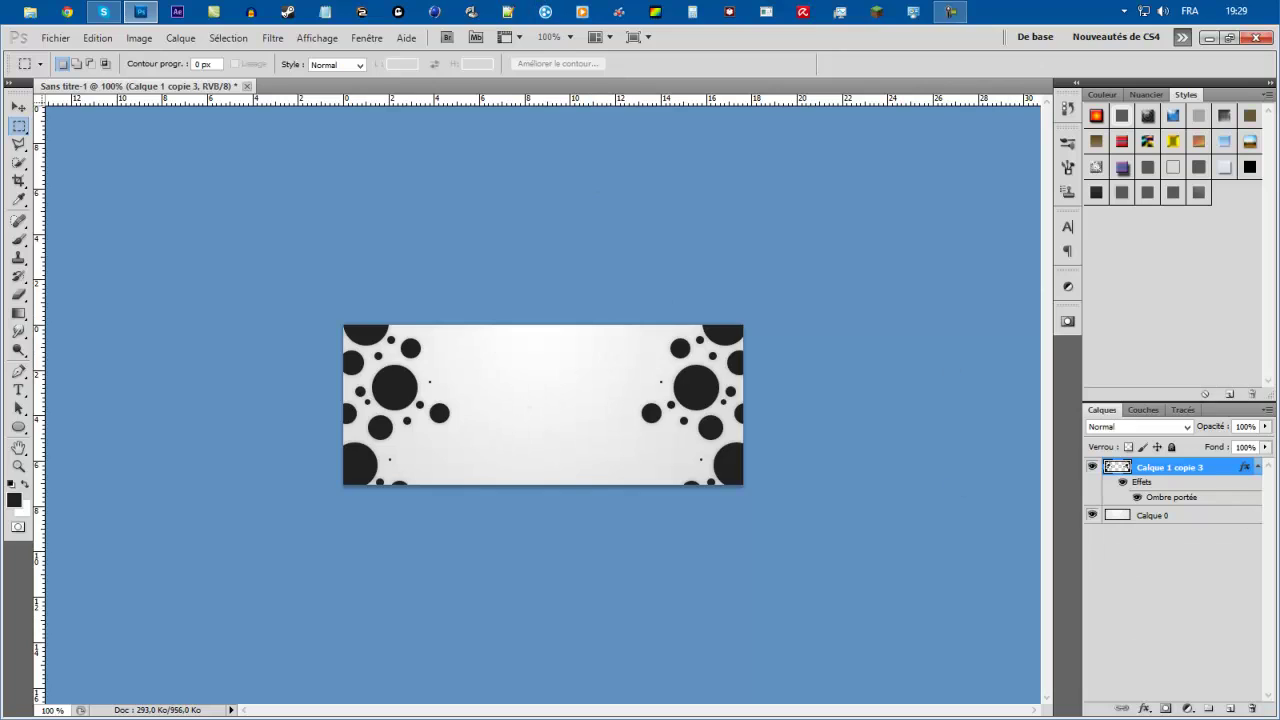
- Add the text "Exemple" in the Spray.ME font and position it between the two circle groups
left_click(18, 390)
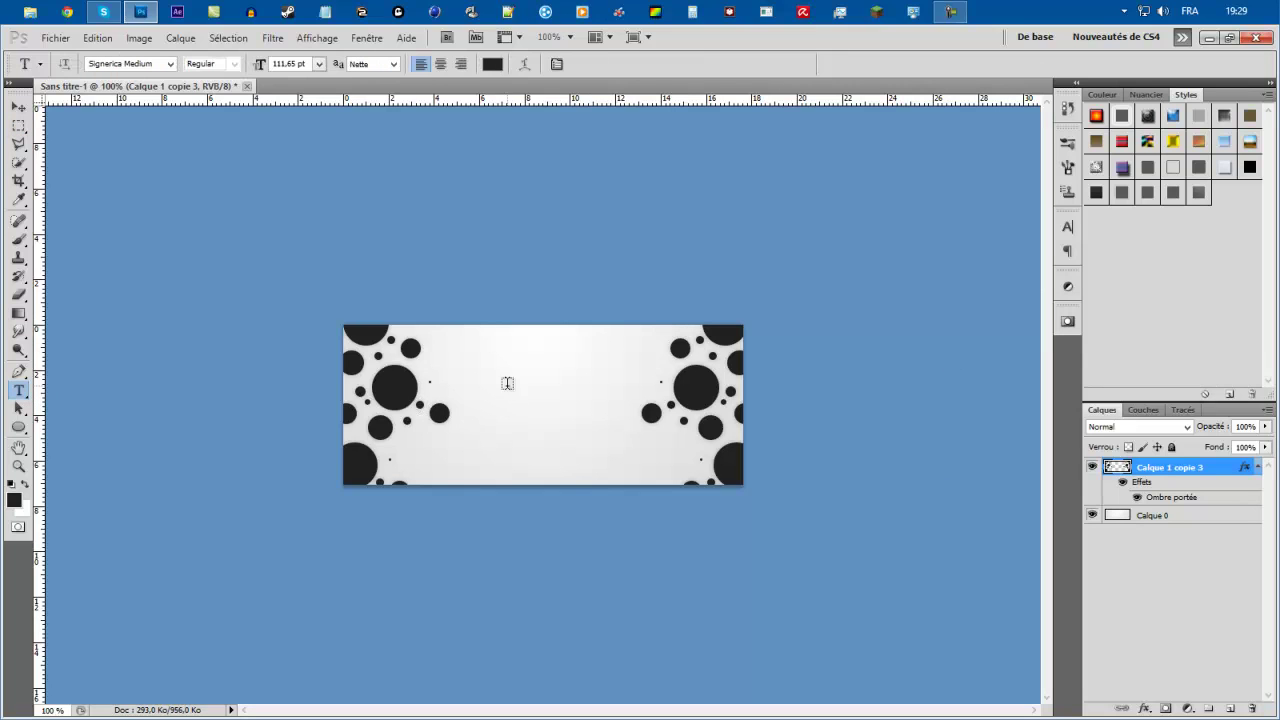
left_click(802, 503)
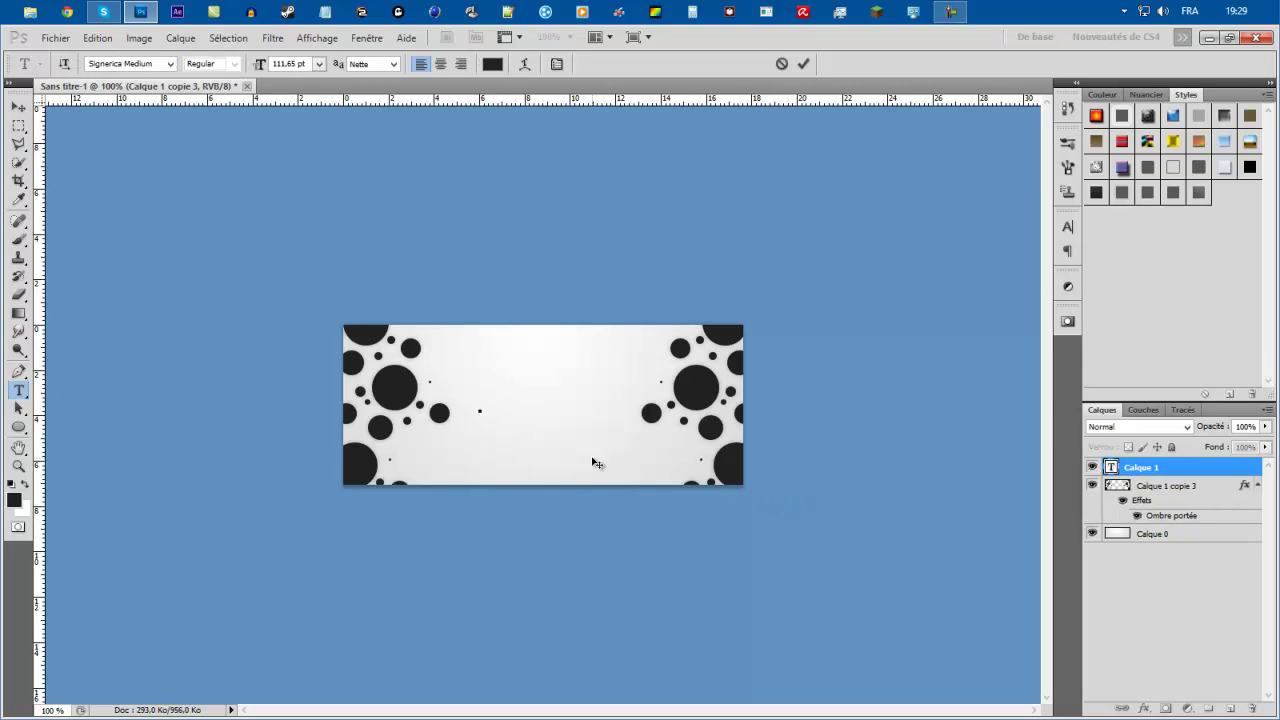
type("Excision")
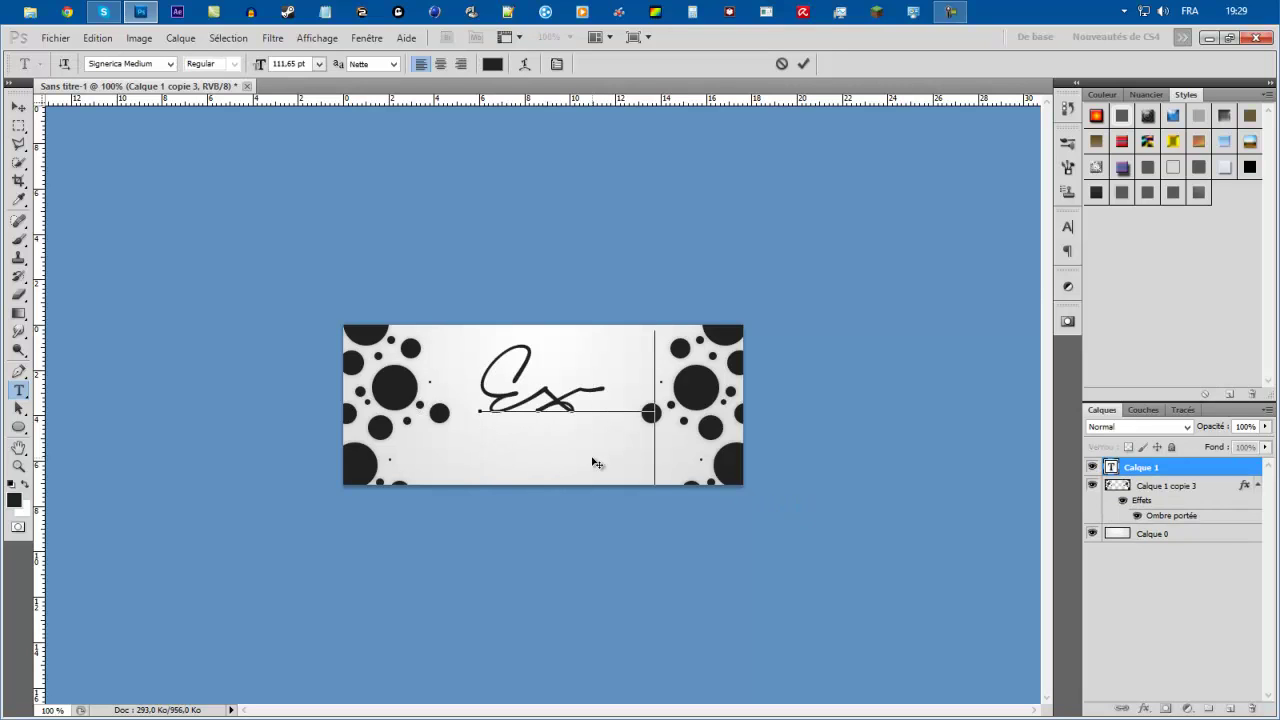
key("ctrl+a")
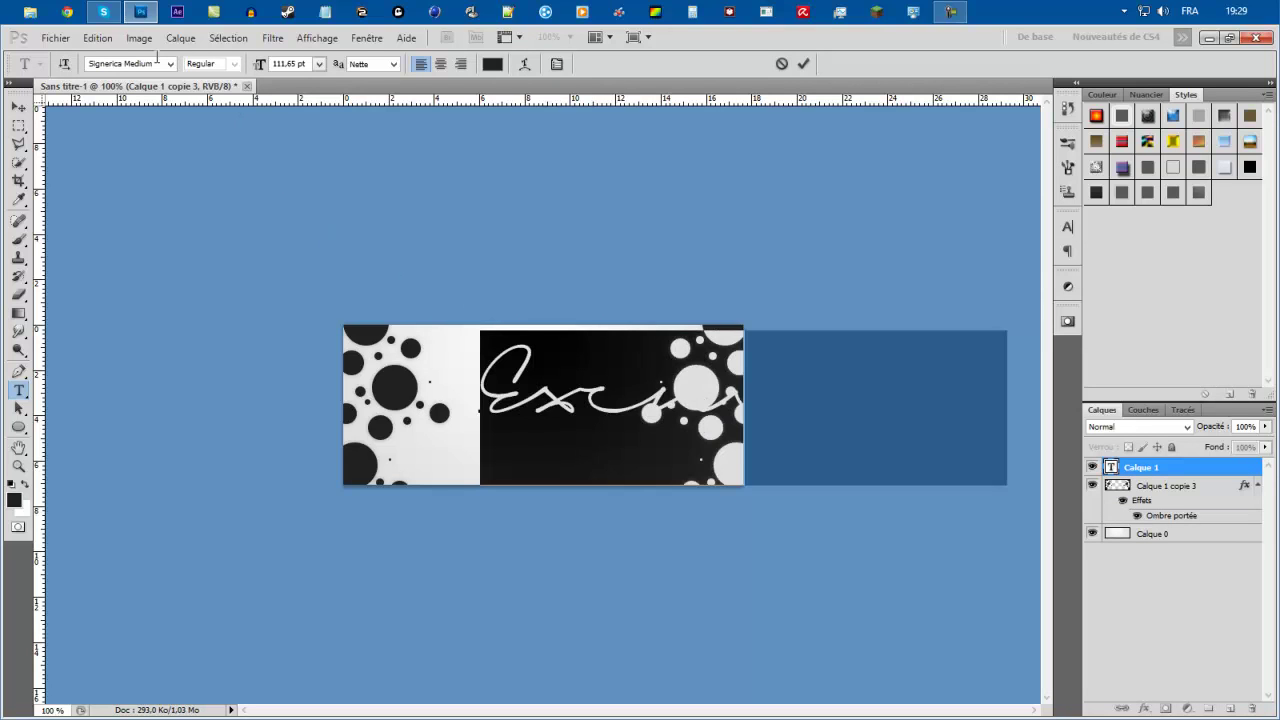
left_click(170, 63)
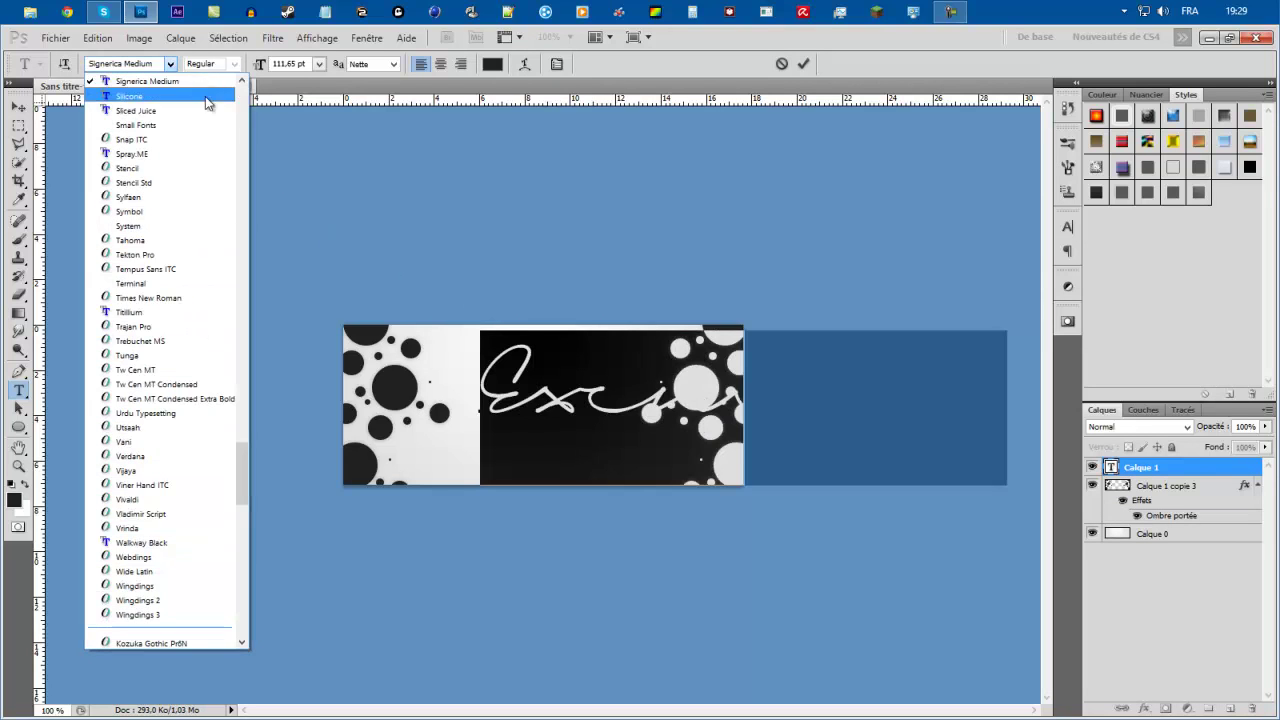
left_click(192, 155)
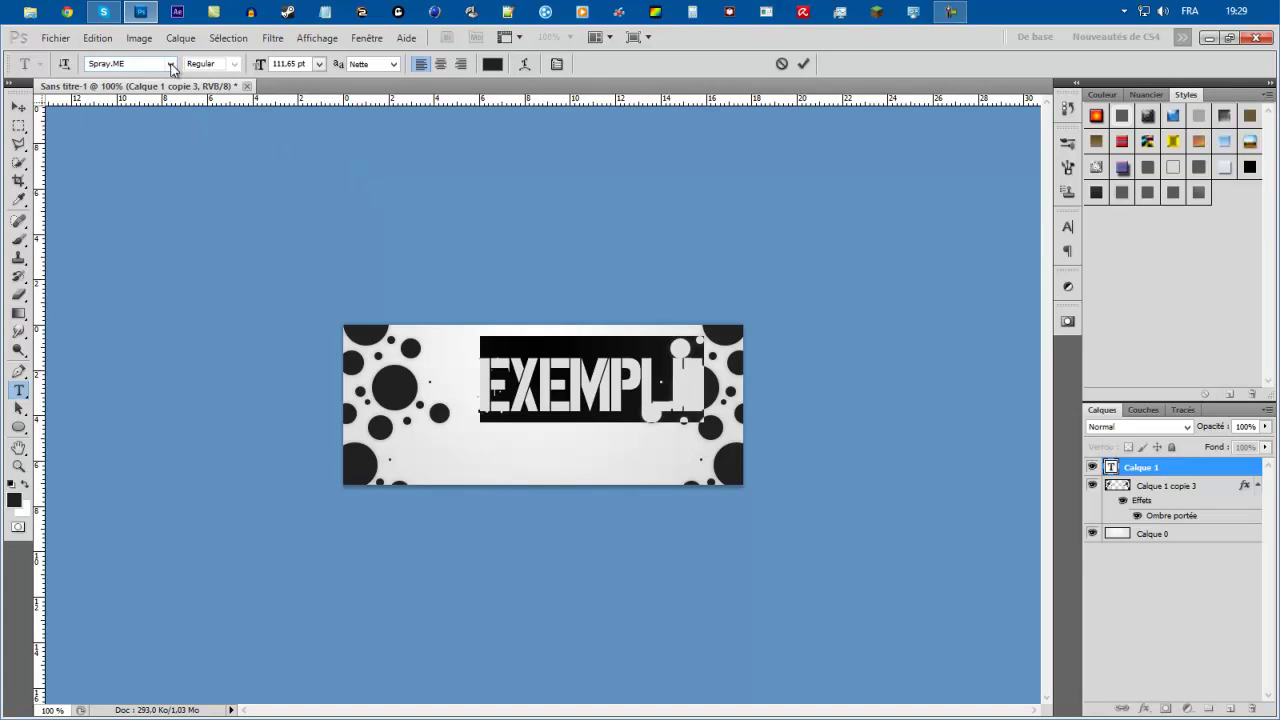
left_click_drag(477, 437, 448, 446)
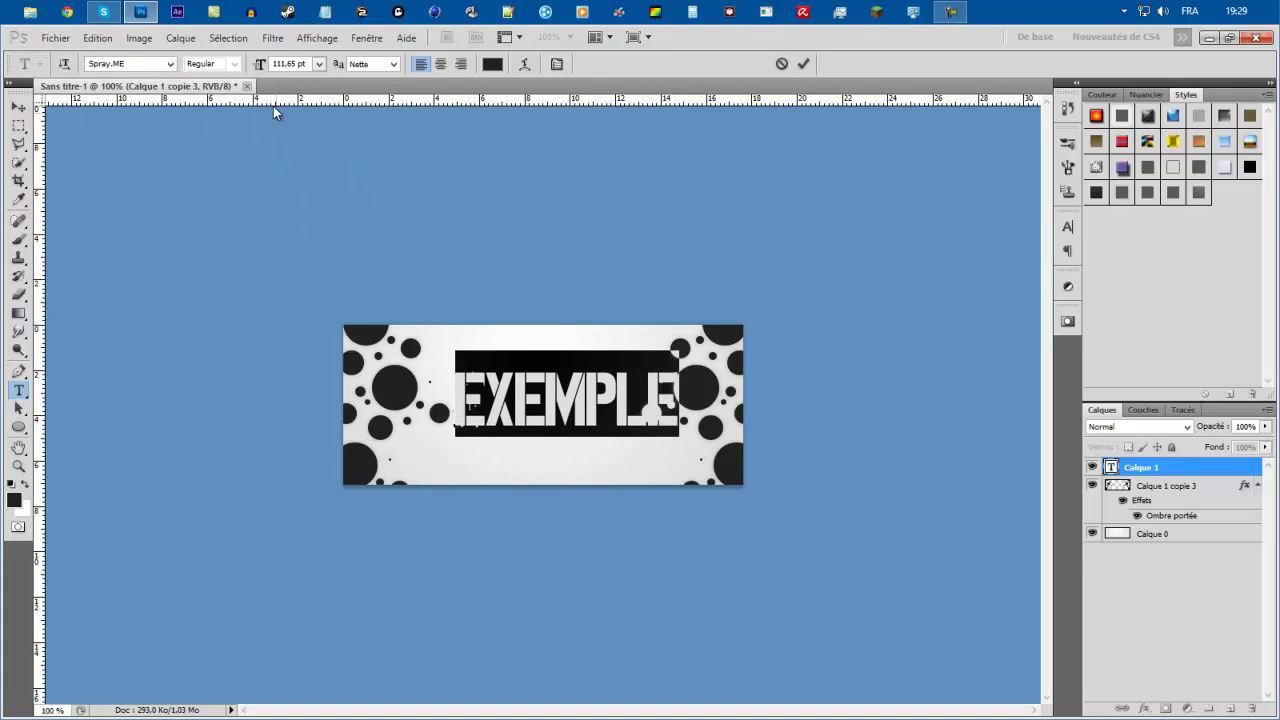
- Try the Agency FB and (((O))) Basic fonts on the Exemple text
left_click(170, 63)
left_click_drag(247, 466, 205, 95)
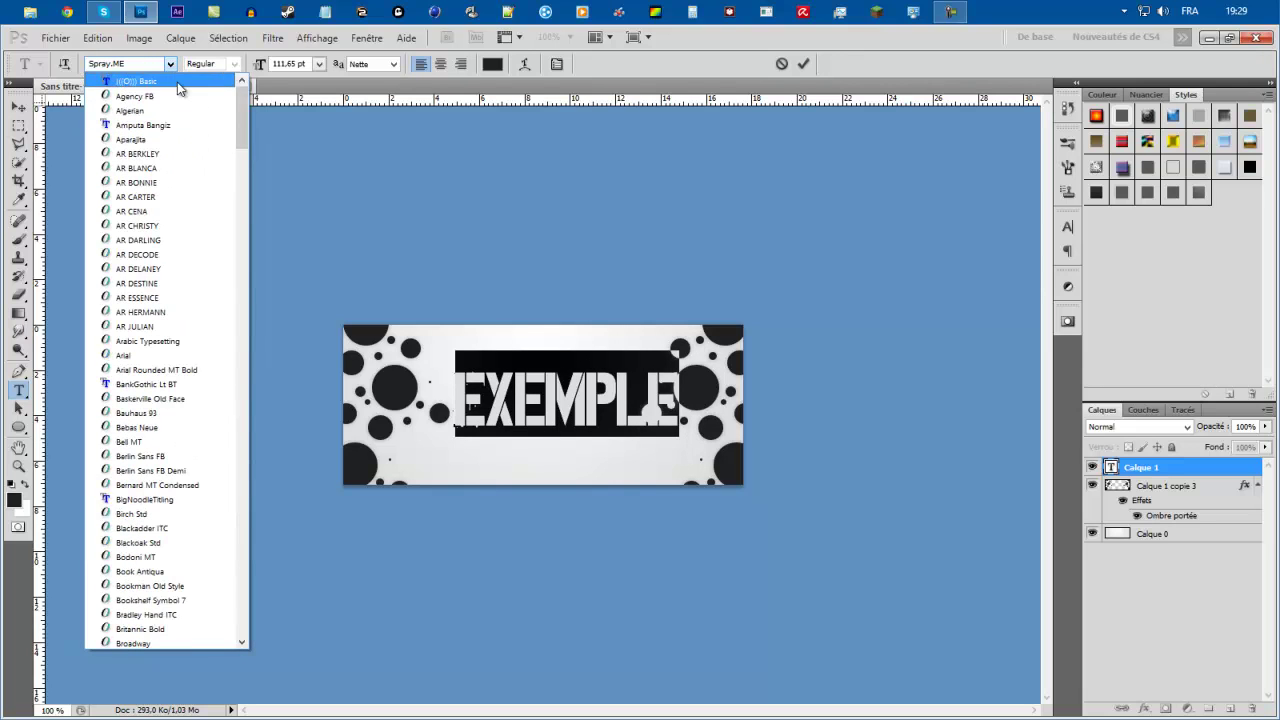
left_click(182, 97)
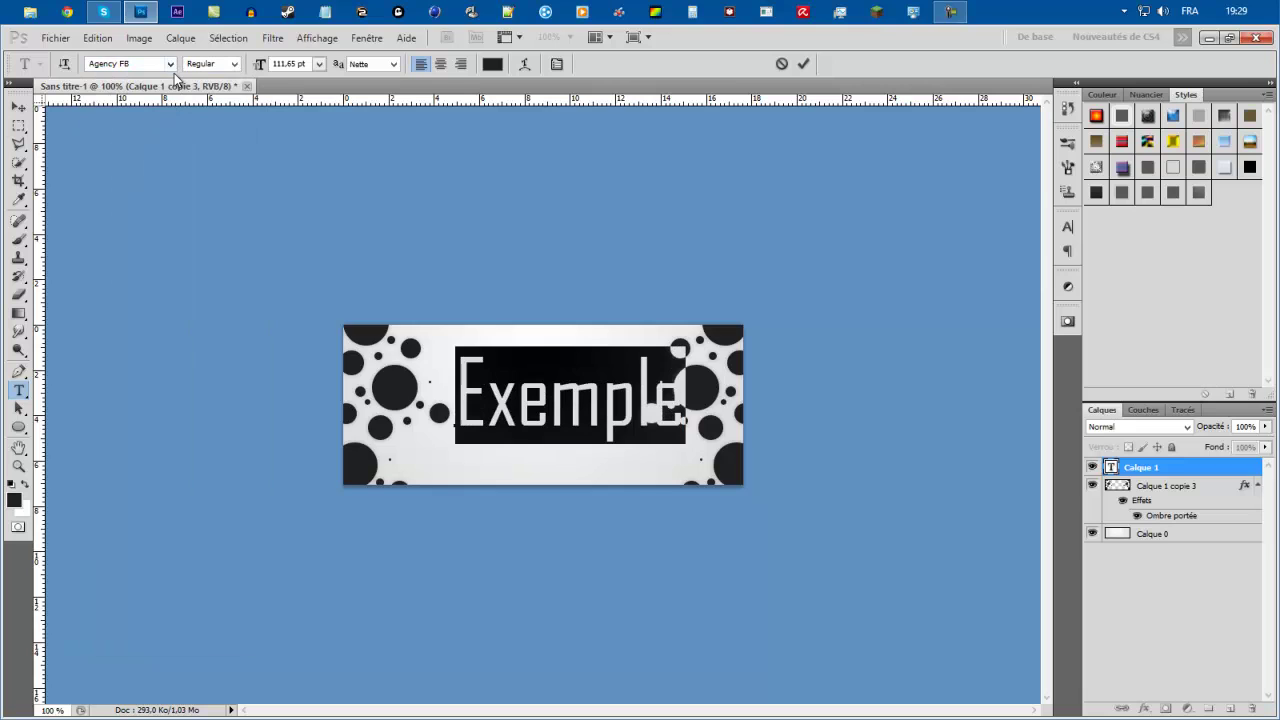
left_click(172, 66)
scroll(150, 90, "up", 1)
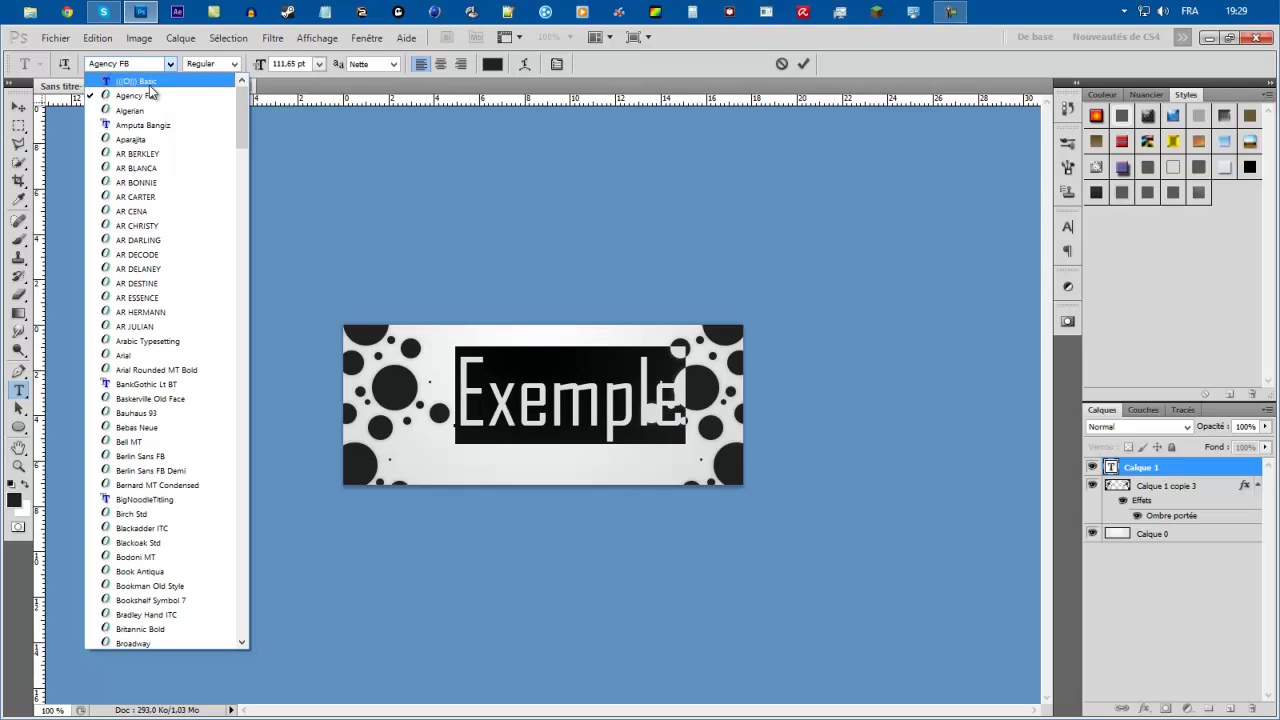
left_click(150, 87)
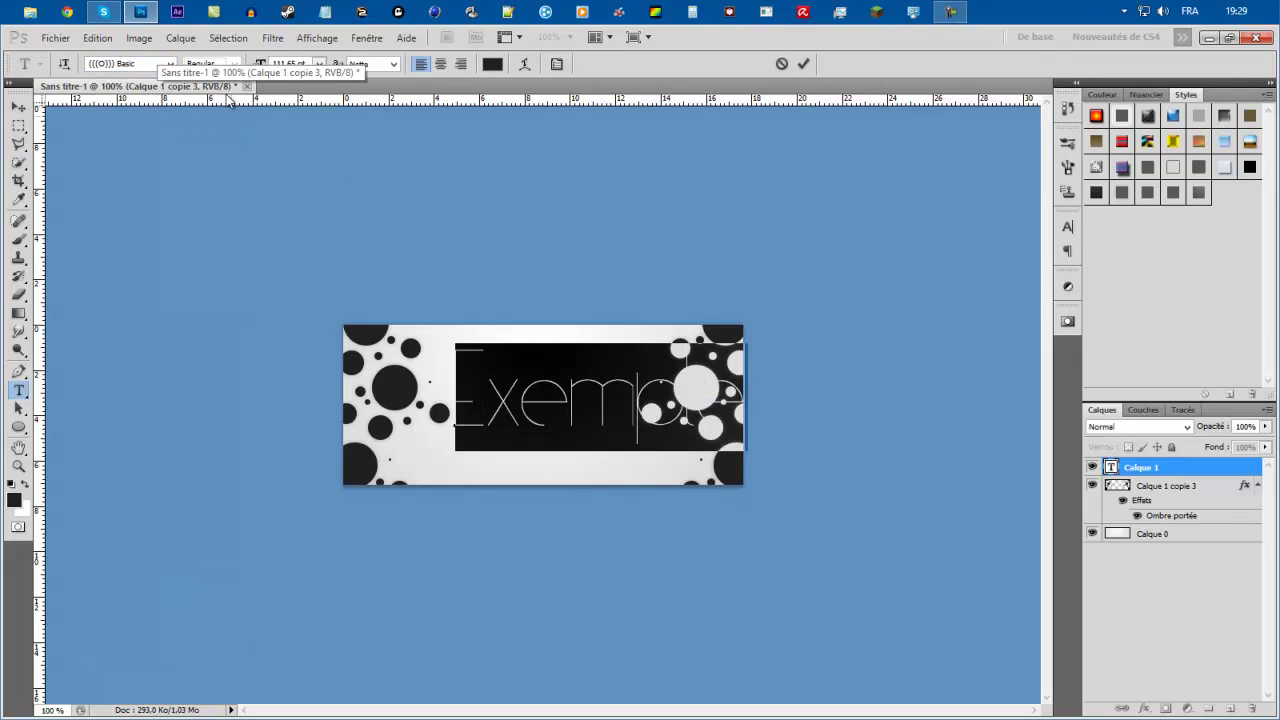
- Set the Exemple text to BigNoodleTitling at 73.65 pt and centre it on the banner
left_click(171, 64)
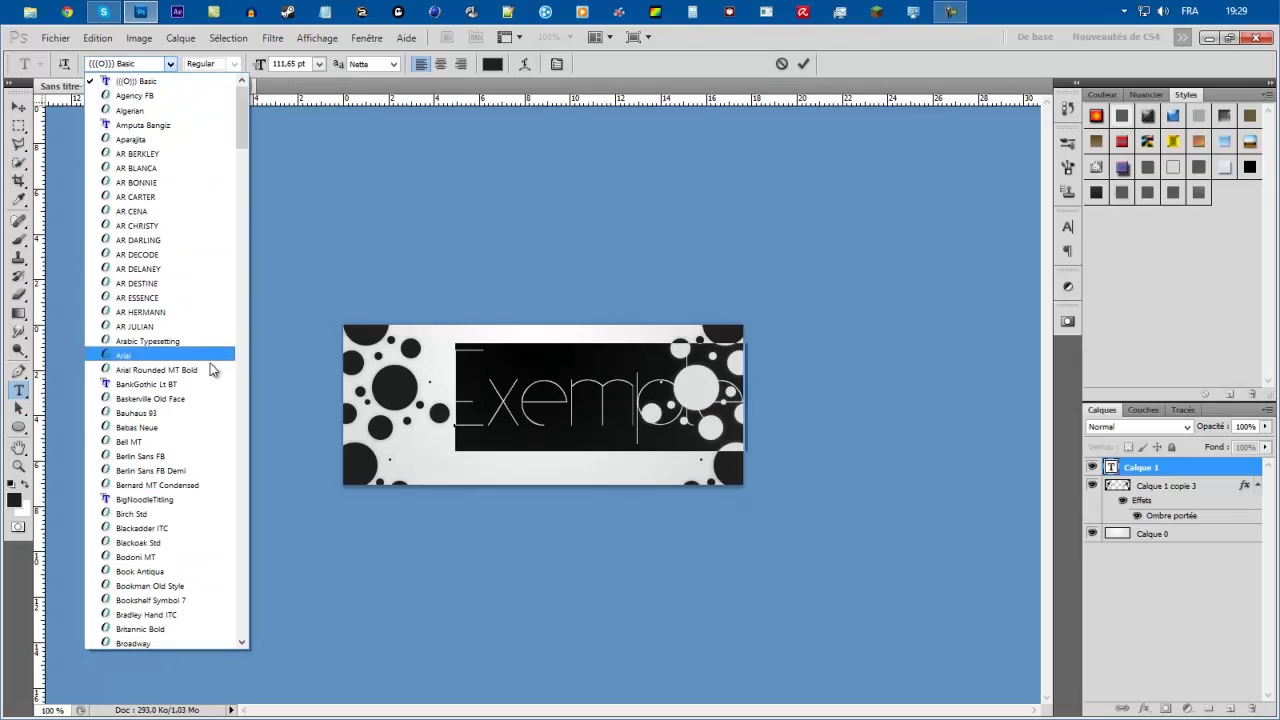
left_click(160, 499)
left_click_drag(264, 60, 229, 64)
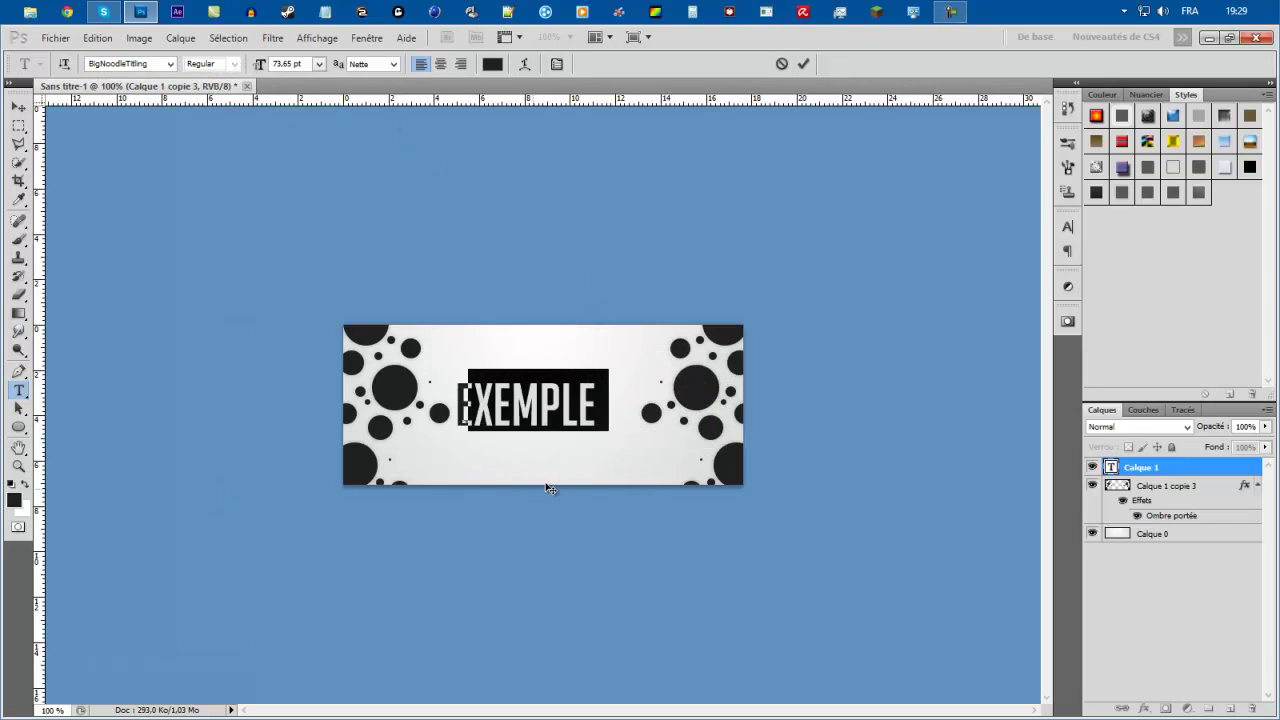
left_click_drag(548, 488, 555, 490)
left_click(803, 64)
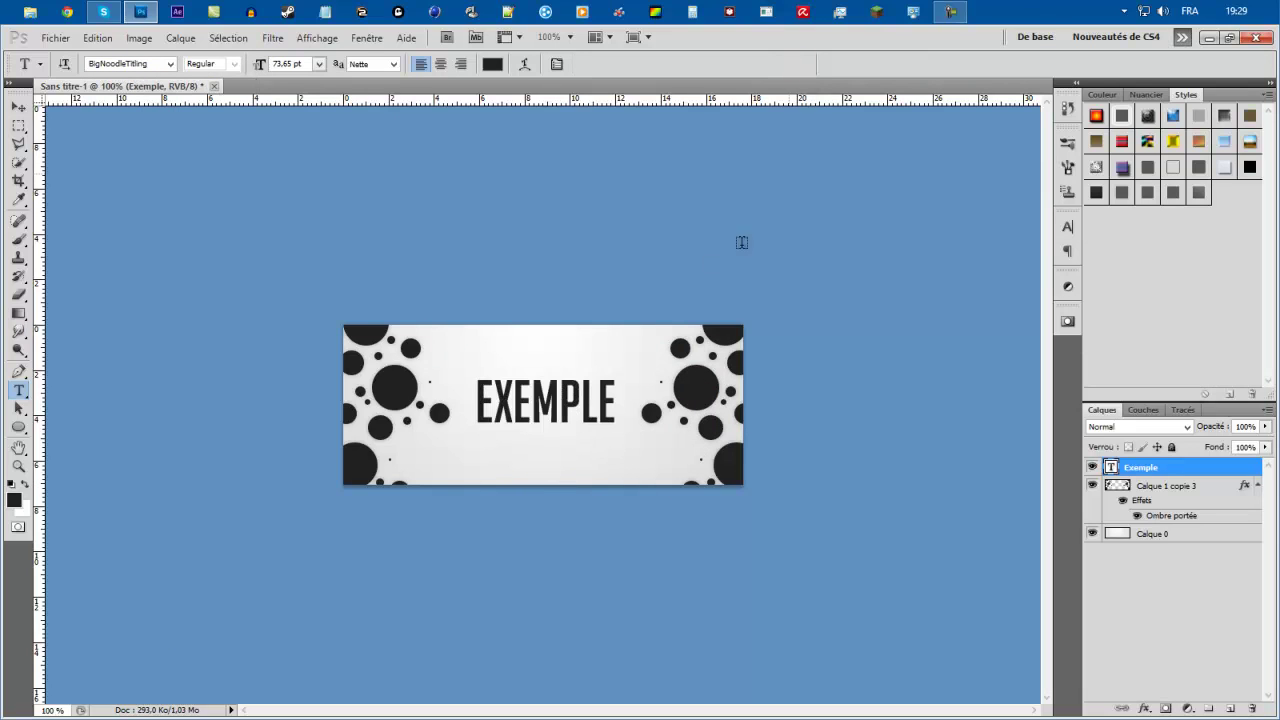
left_click_drag(604, 420, 607, 418)
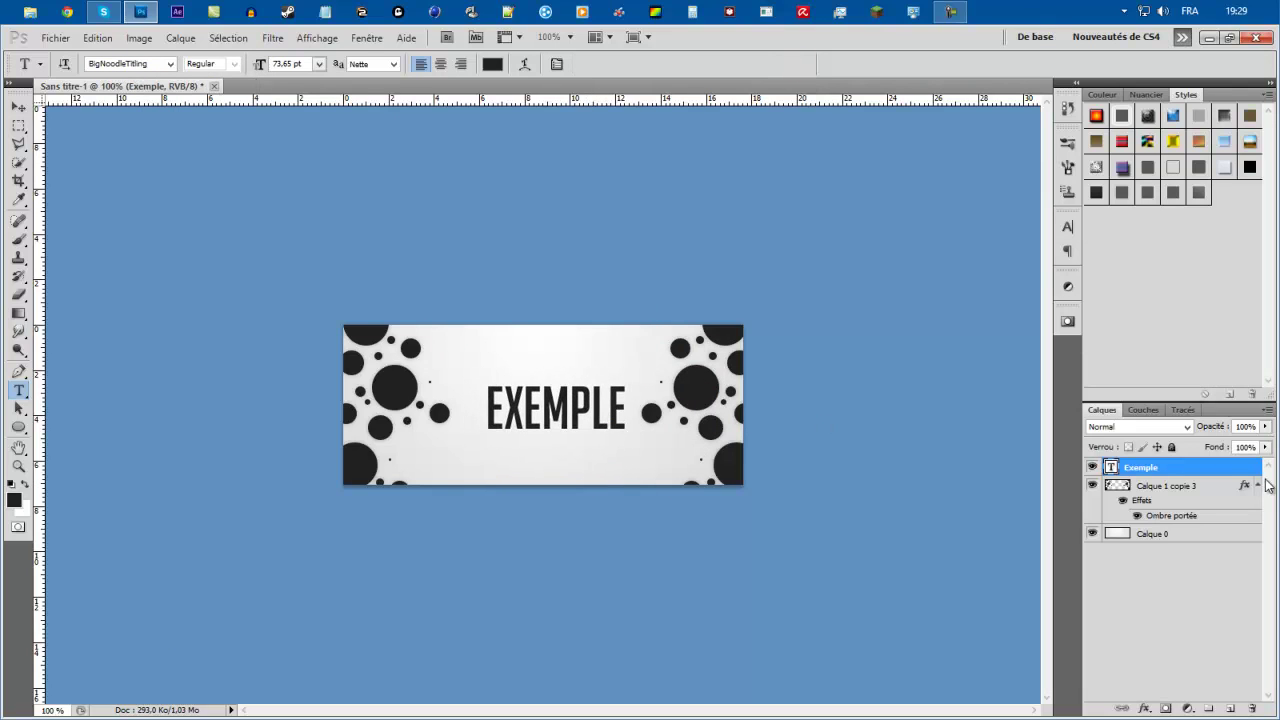
- Add a gradient overlay (Incrustation en dégradé) to the Exemple text layer using the dark grey two-tone preset
double_click(1223, 472)
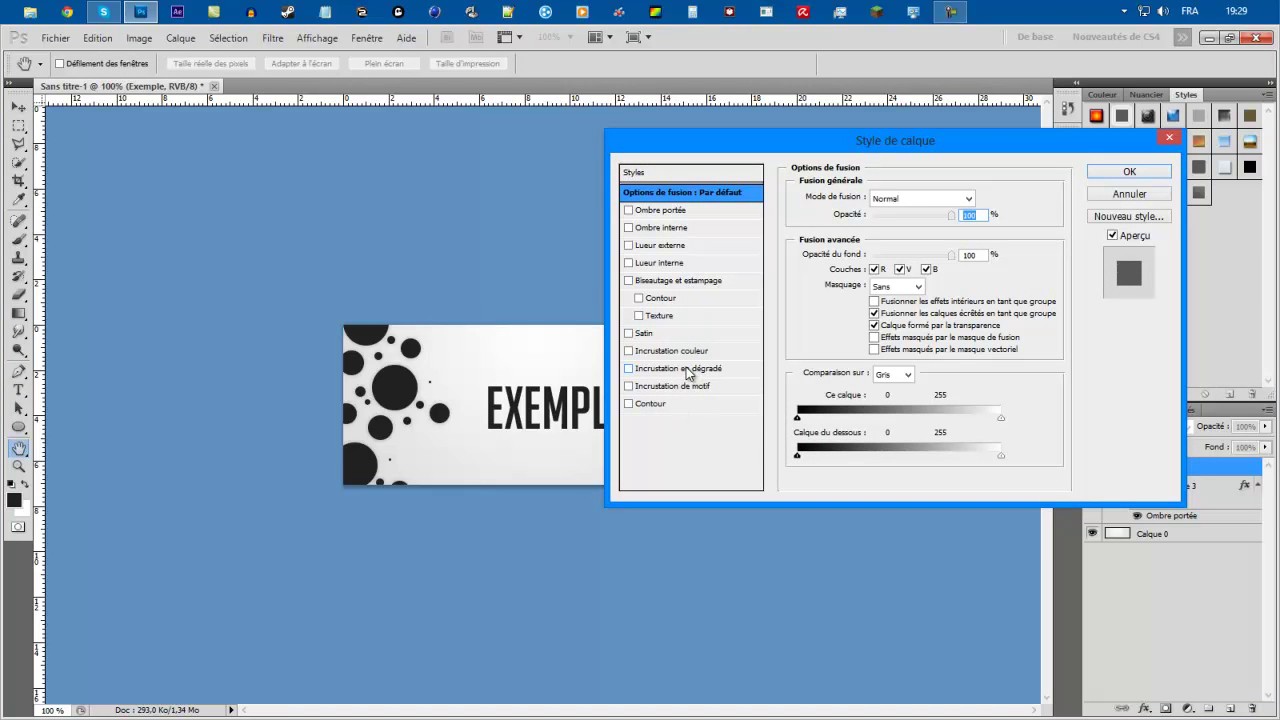
left_click(687, 370)
left_click(900, 231)
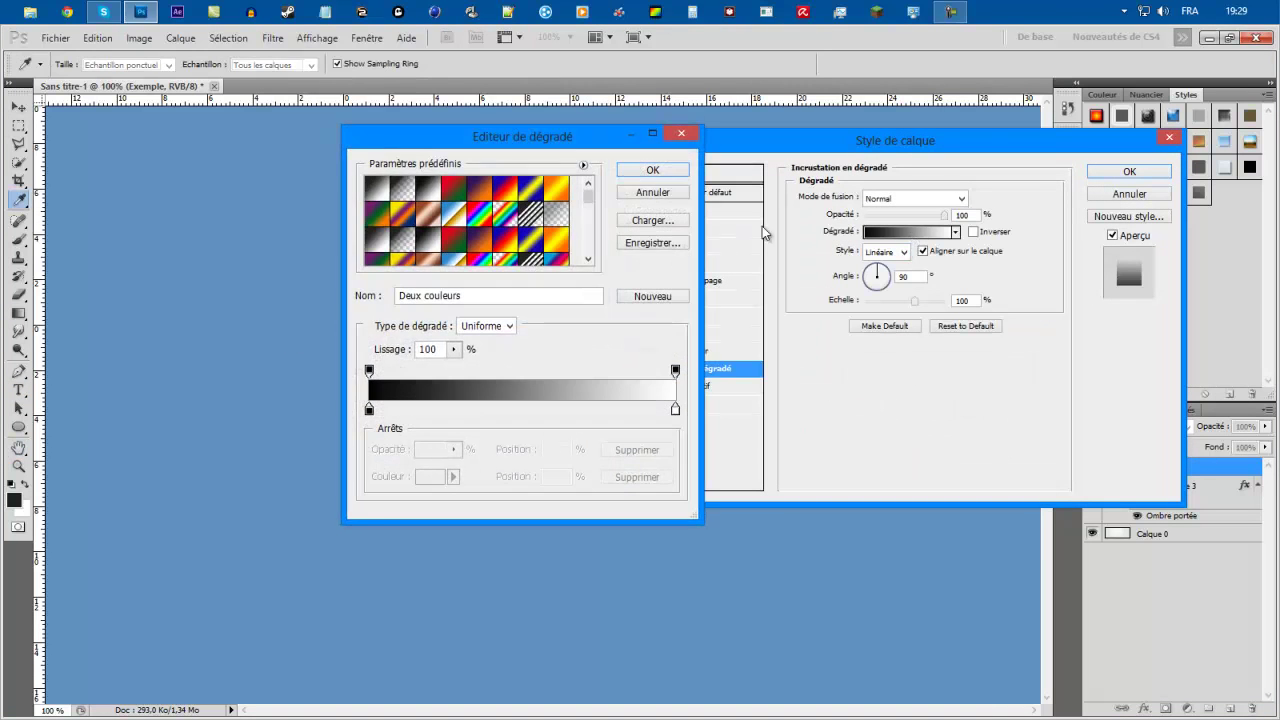
left_click_drag(589, 197, 589, 244)
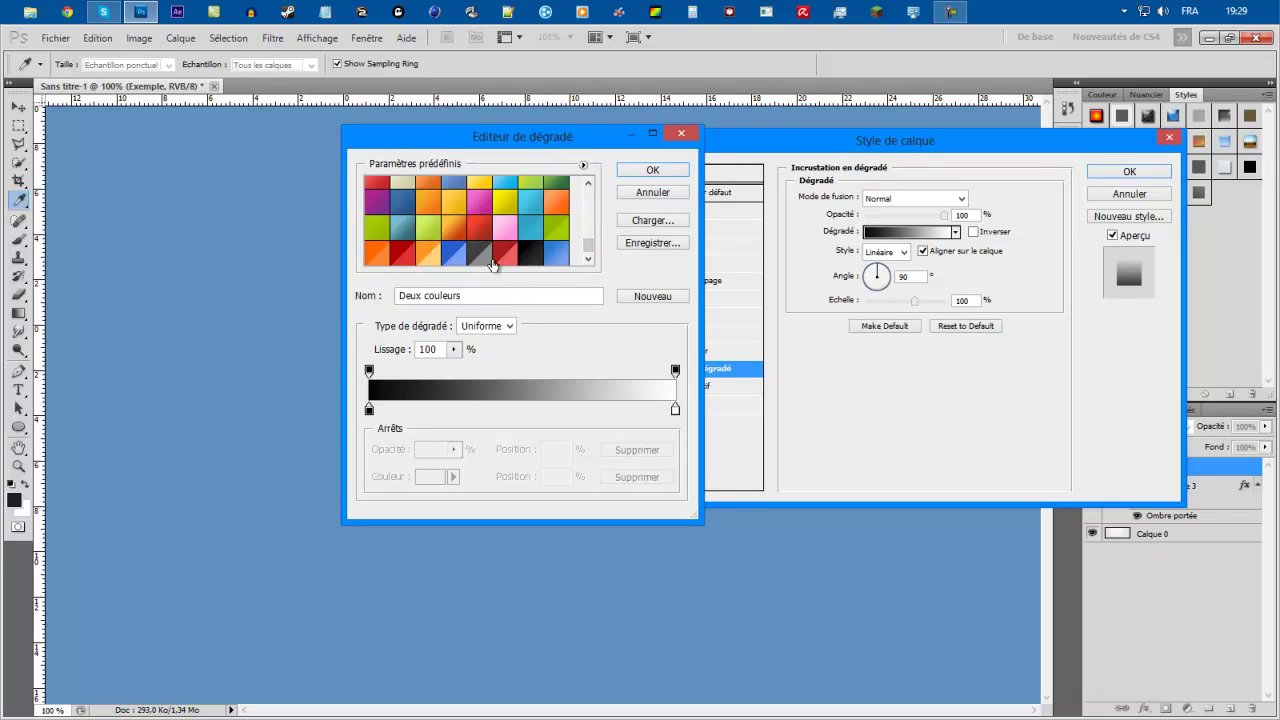
left_click(485, 260)
- Change the gradient's end stop at 100% to a near-black grey
left_click(675, 409)
double_click(675, 409)
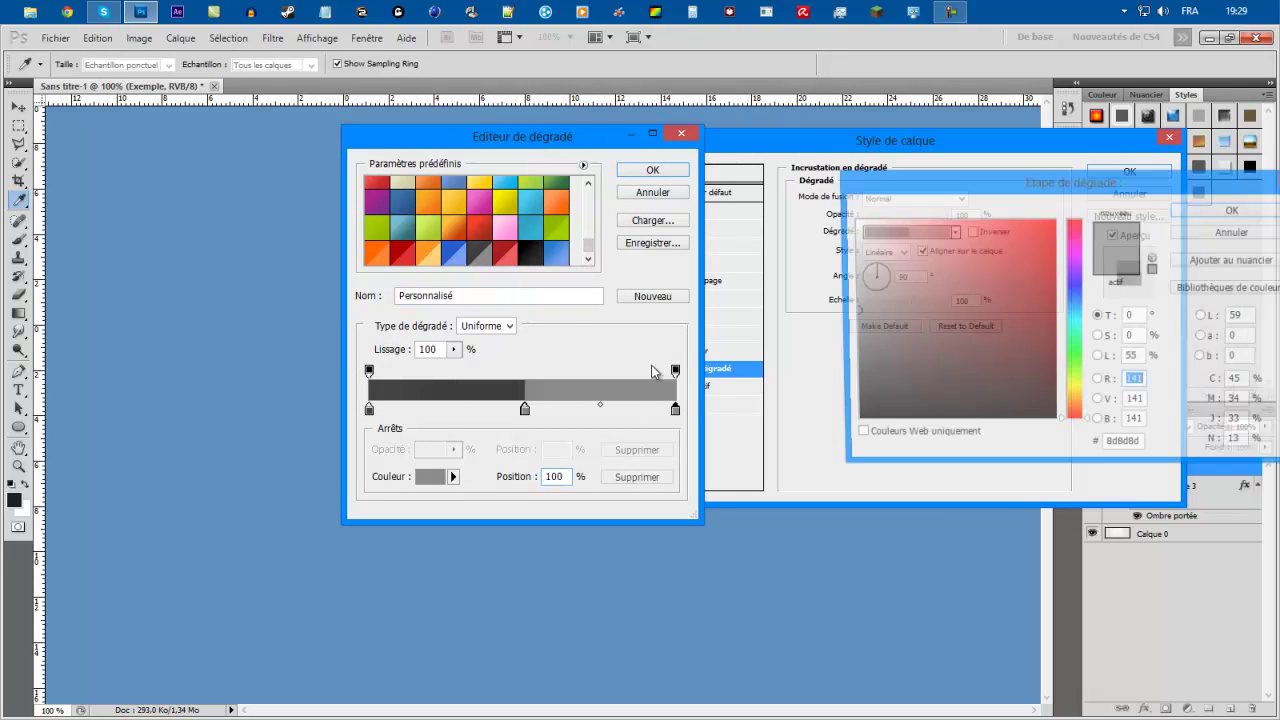
left_click_drag(843, 341, 846, 395)
left_click(1235, 209)
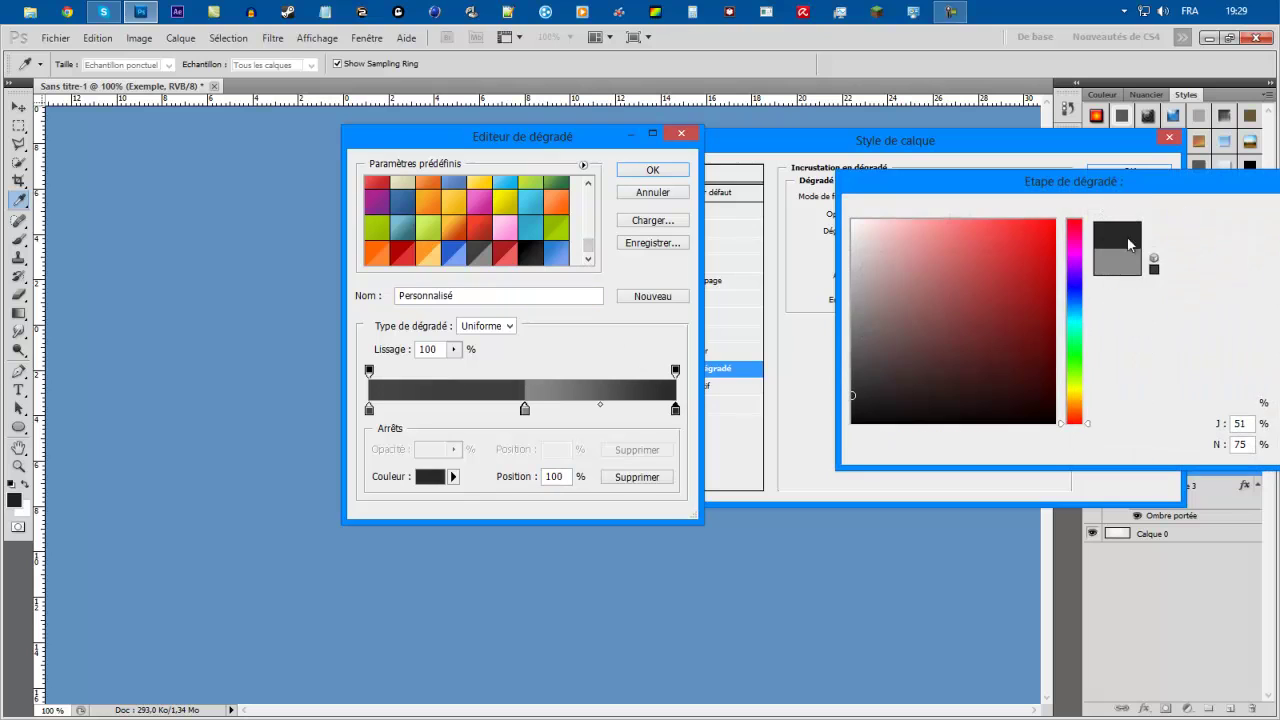
- Set the selected gradient colour stop at 51% to the near-black grey #212121
left_click(525, 410)
double_click(525, 410)
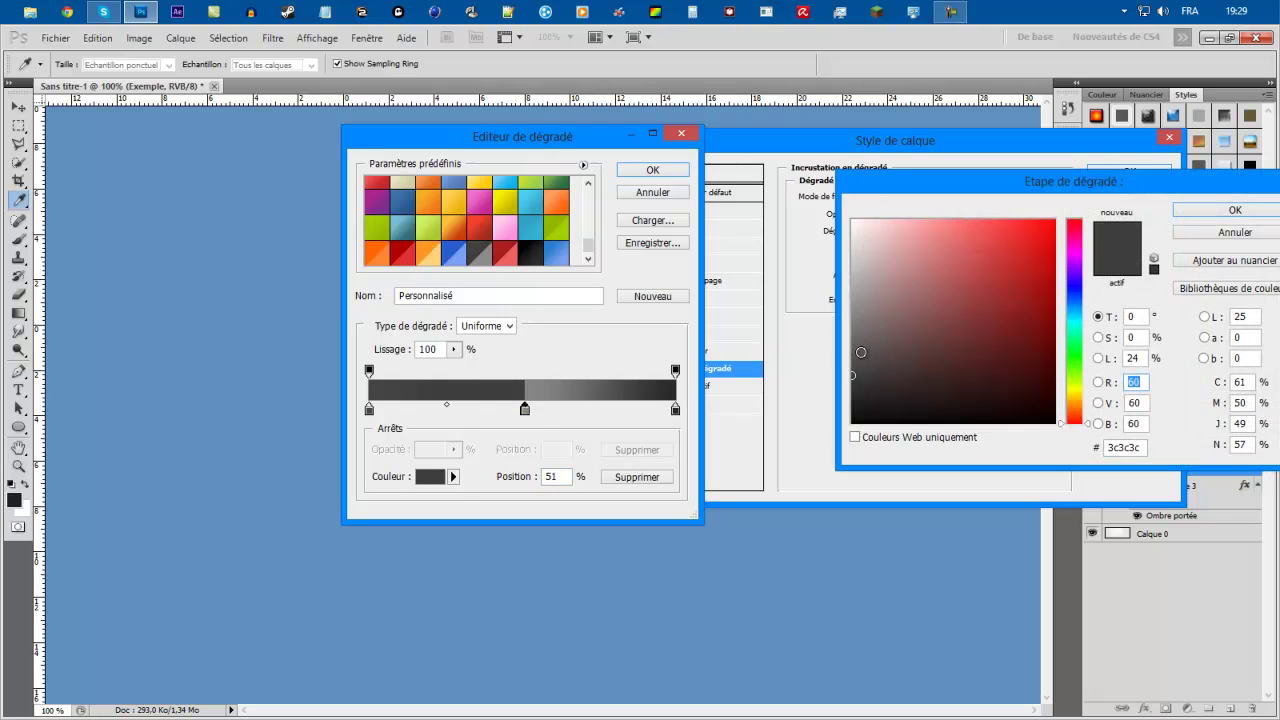
left_click(853, 360)
left_click_drag(853, 368, 846, 401)
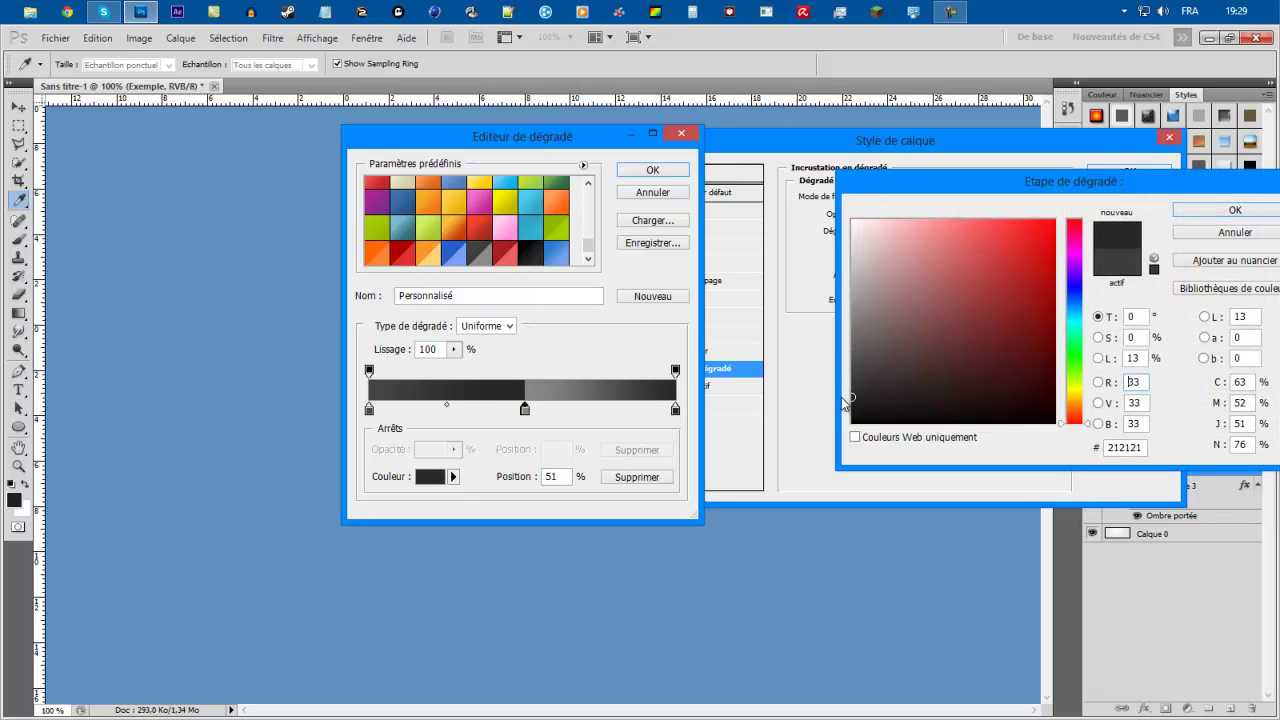
left_click(1235, 209)
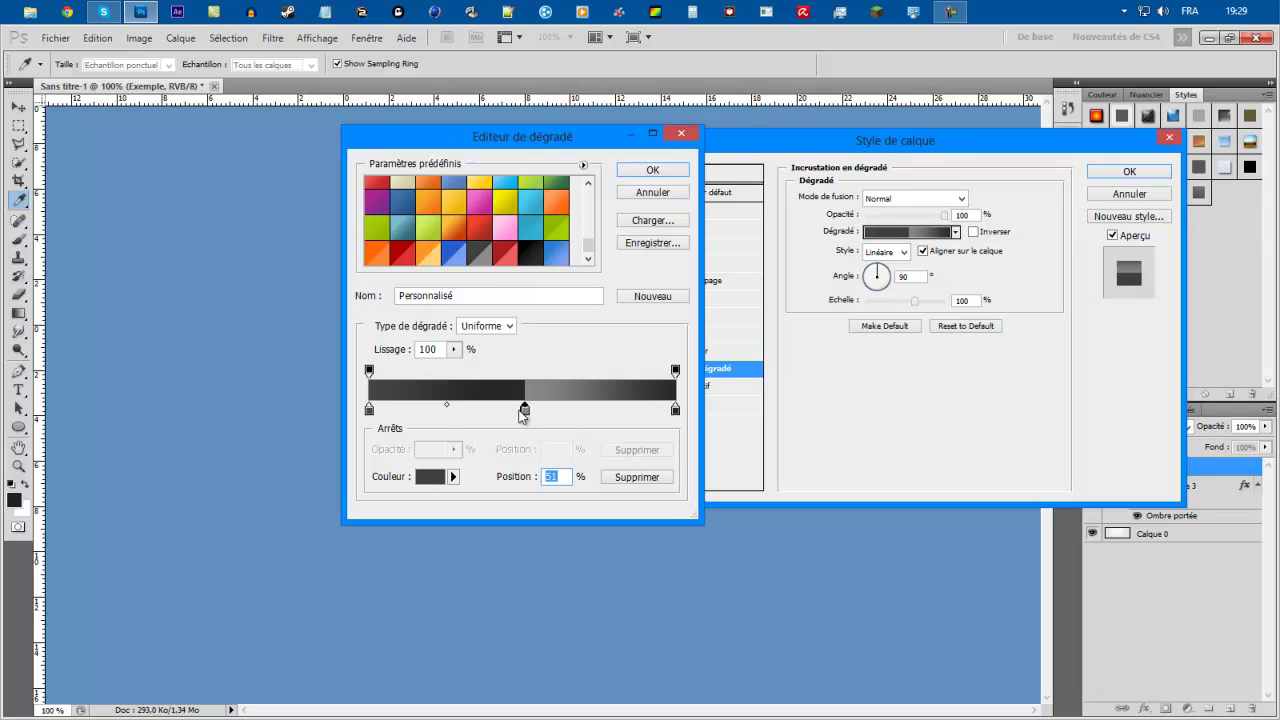
- Separate the two overlapping middle gradient stops and darken the light grey one at 51% to a dark grey
left_click_drag(532, 411, 521, 411)
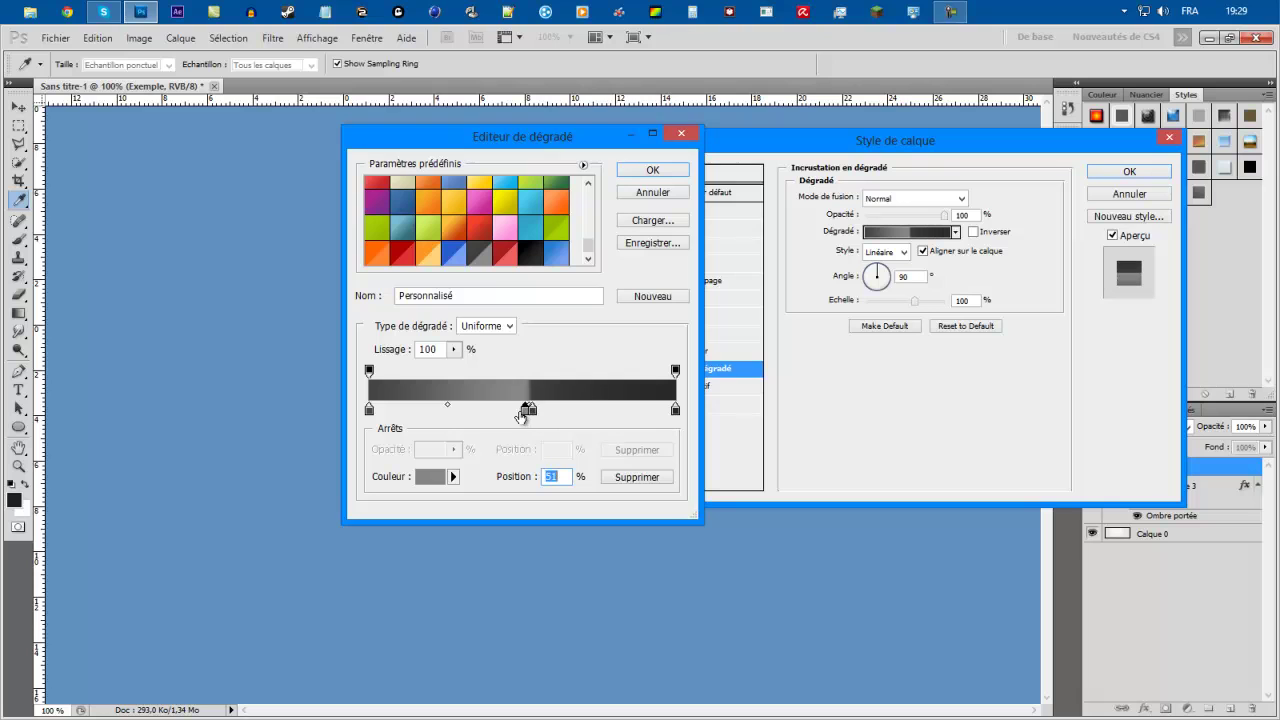
left_click(430, 476)
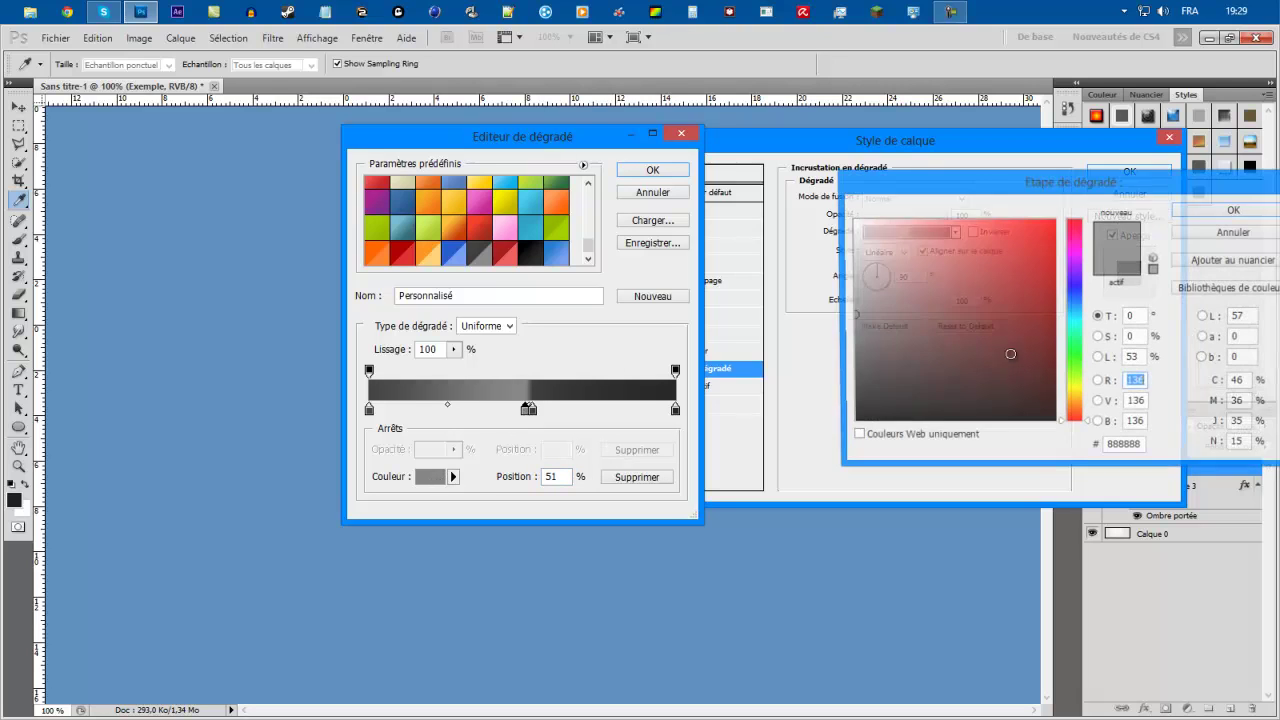
left_click_drag(853, 313, 852, 392)
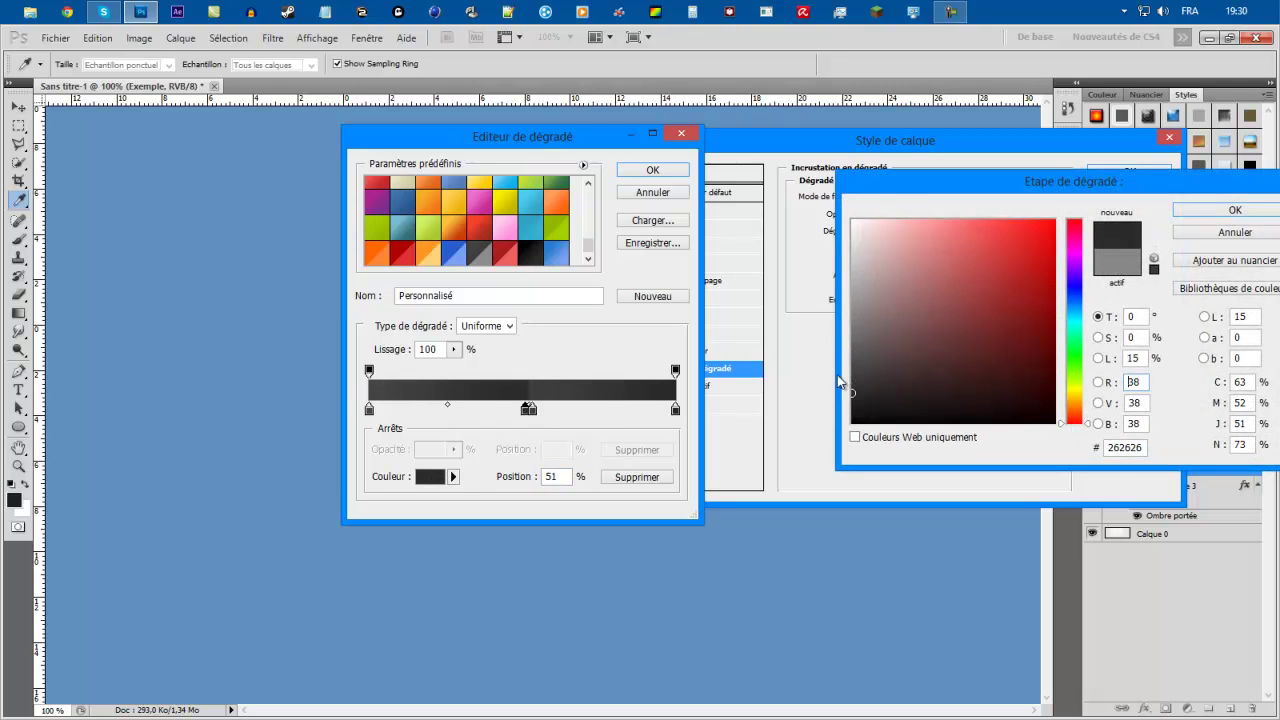
left_click(1204, 210)
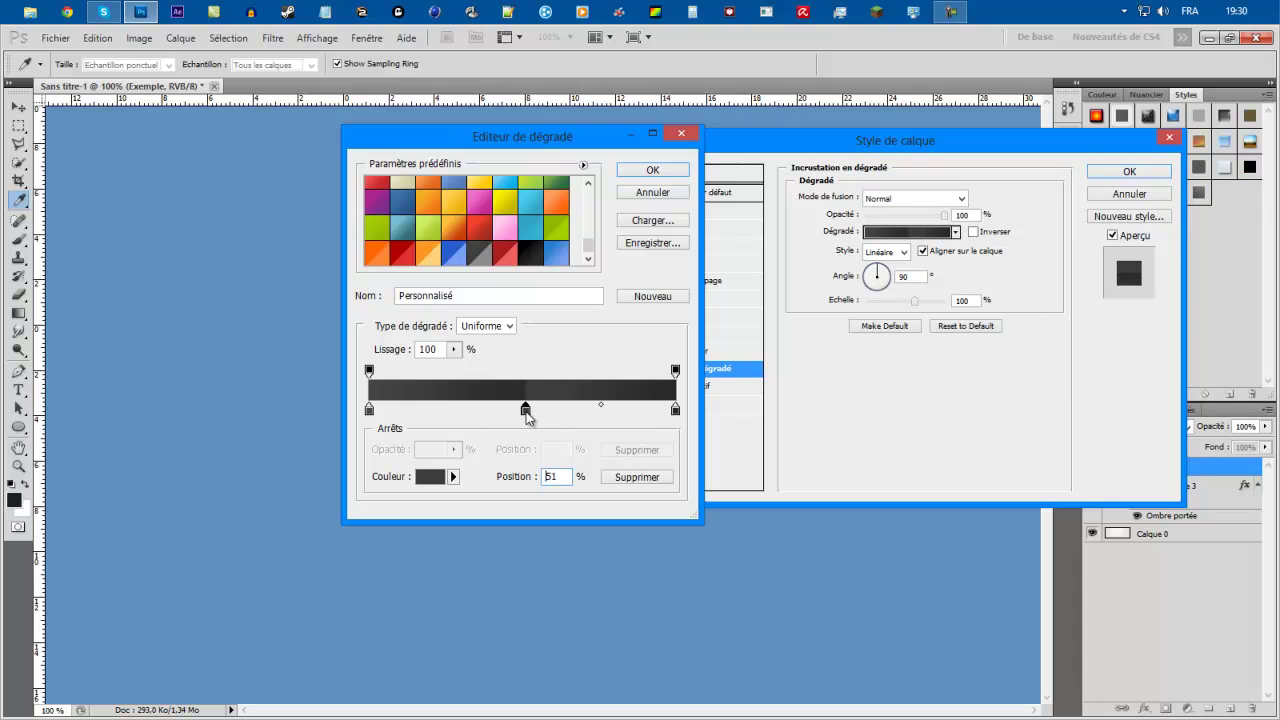
- Bring the two middle gradient stops together at about 50%, accept the gradient and reverse it with Inverser
left_click_drag(529, 409, 521, 410)
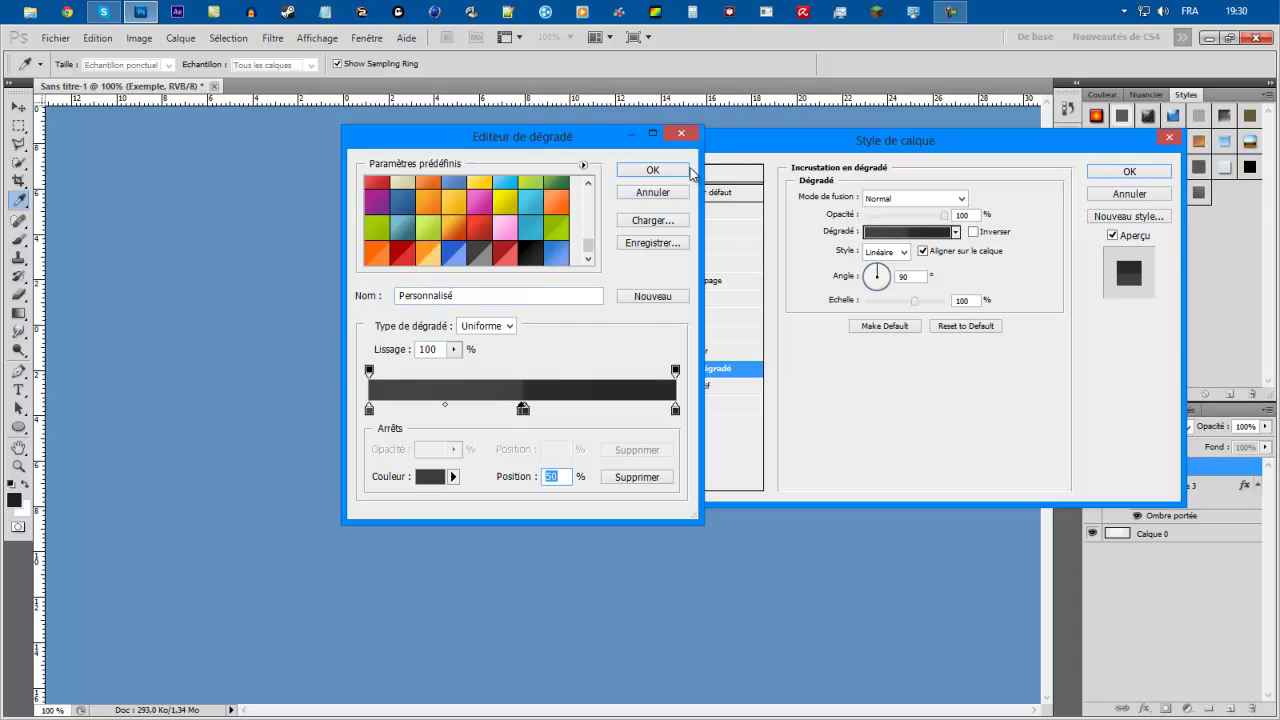
left_click(683, 170)
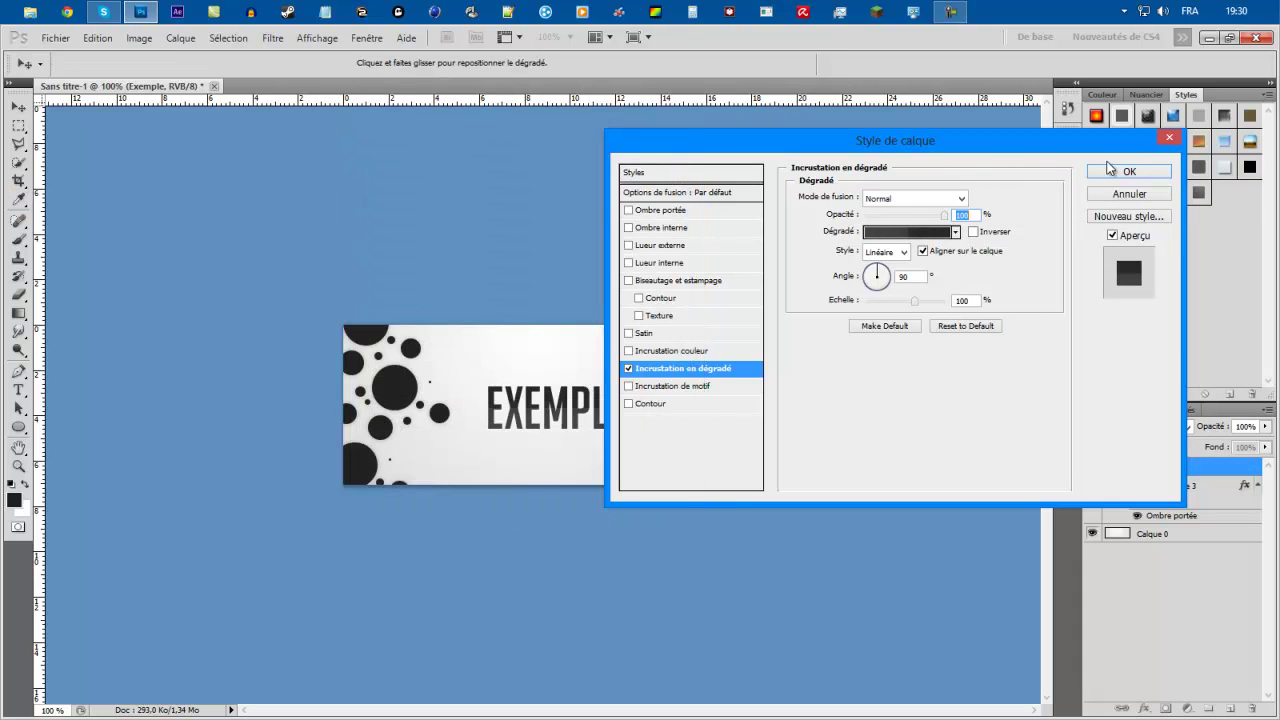
left_click(973, 232)
left_click_drag(757, 145, 908, 172)
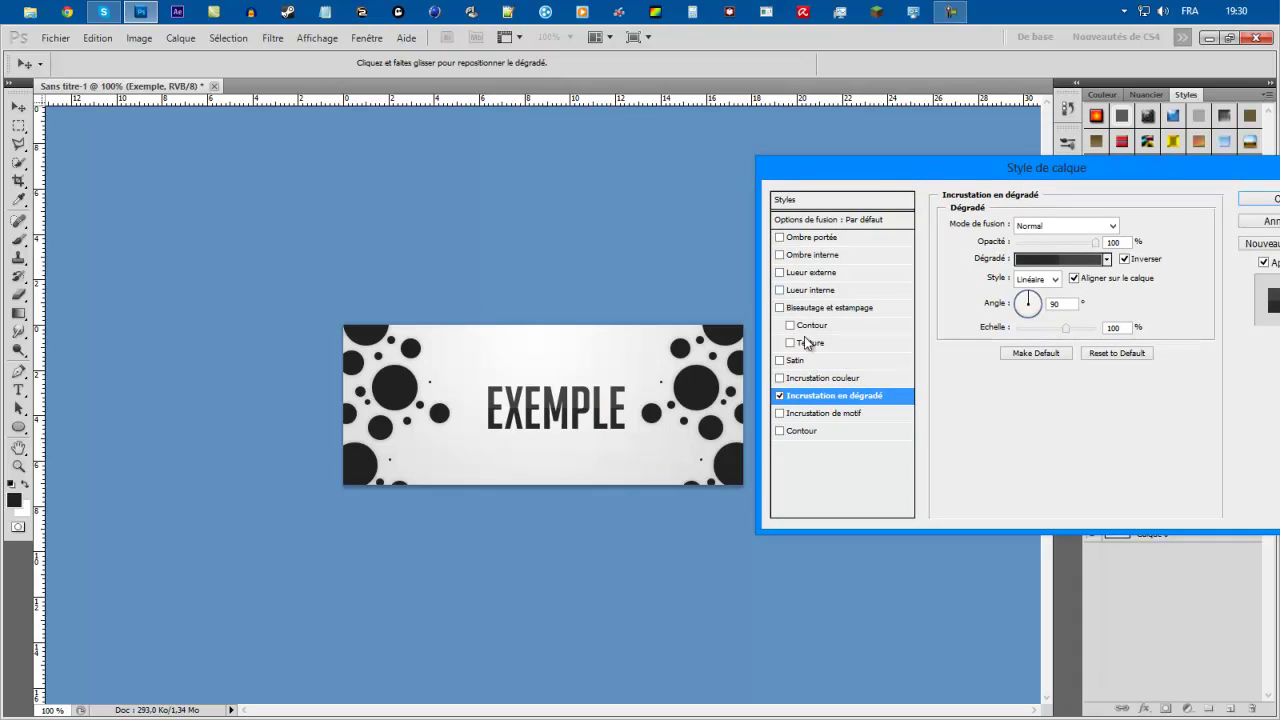
- Add a white outside stroke (Contour) to the Exemple text layer
left_click(808, 431)
left_click(981, 333)
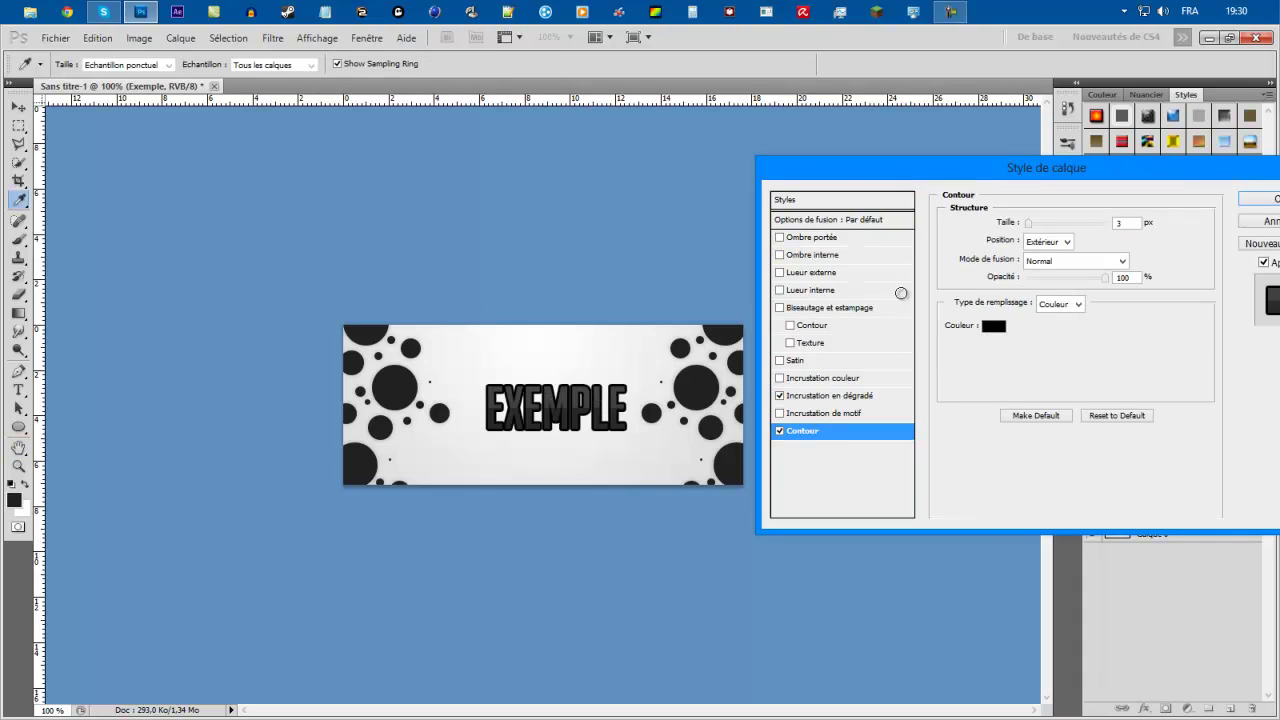
left_click(852, 220)
left_click(1233, 214)
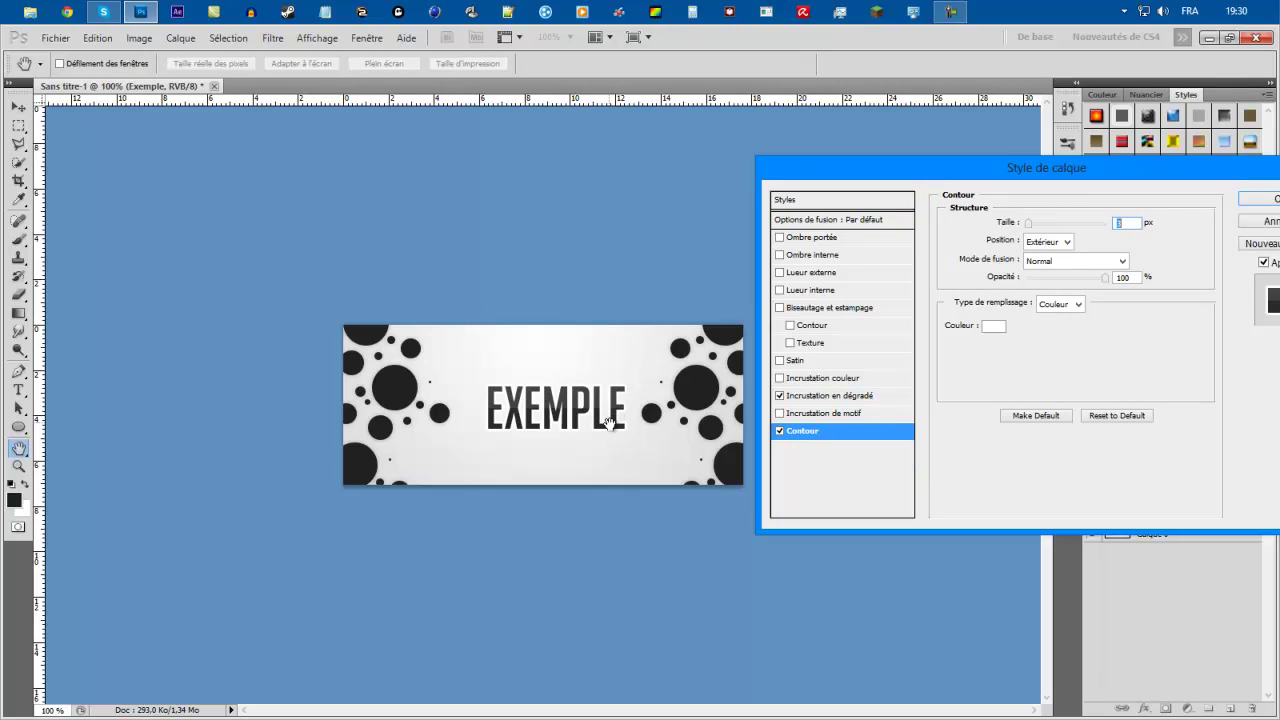
- Add a black drop shadow (Ombre portée) with 0 px distance and 10 px size to the Exemple text, and apply the layer style
left_click(798, 237)
left_click_drag(999, 290, 999, 325)
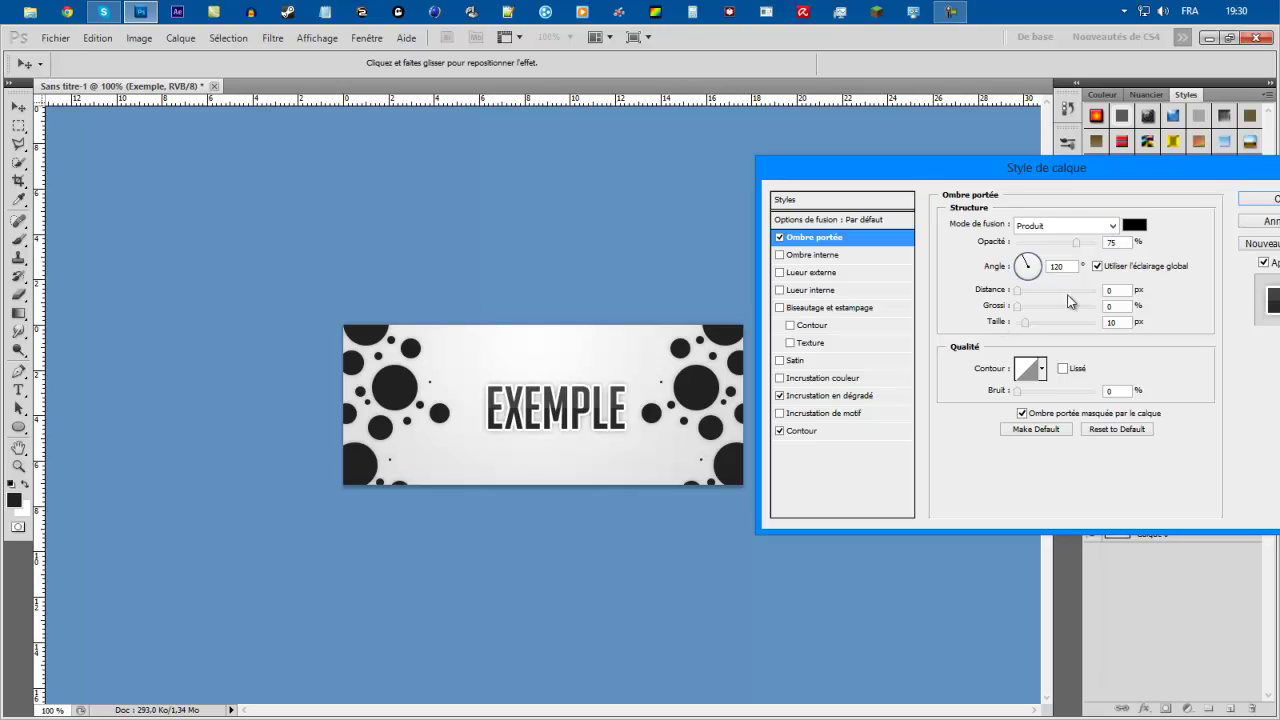
left_click(1268, 200)
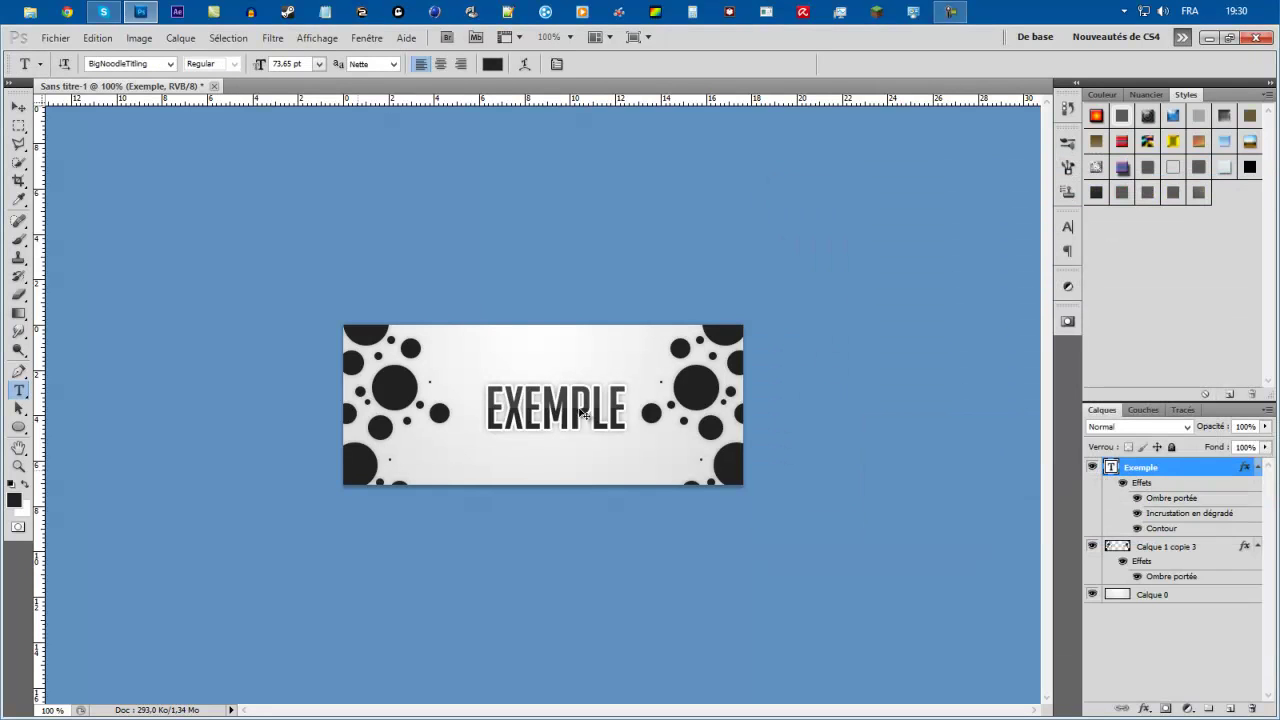
- Scale the Exemple text to about 130% and centre it in the upper half of the banner between the circles
mouse_move(556, 436)
left_mouse_down()
mouse_move(544, 427)
mouse_move(546, 438)
left_mouse_up()
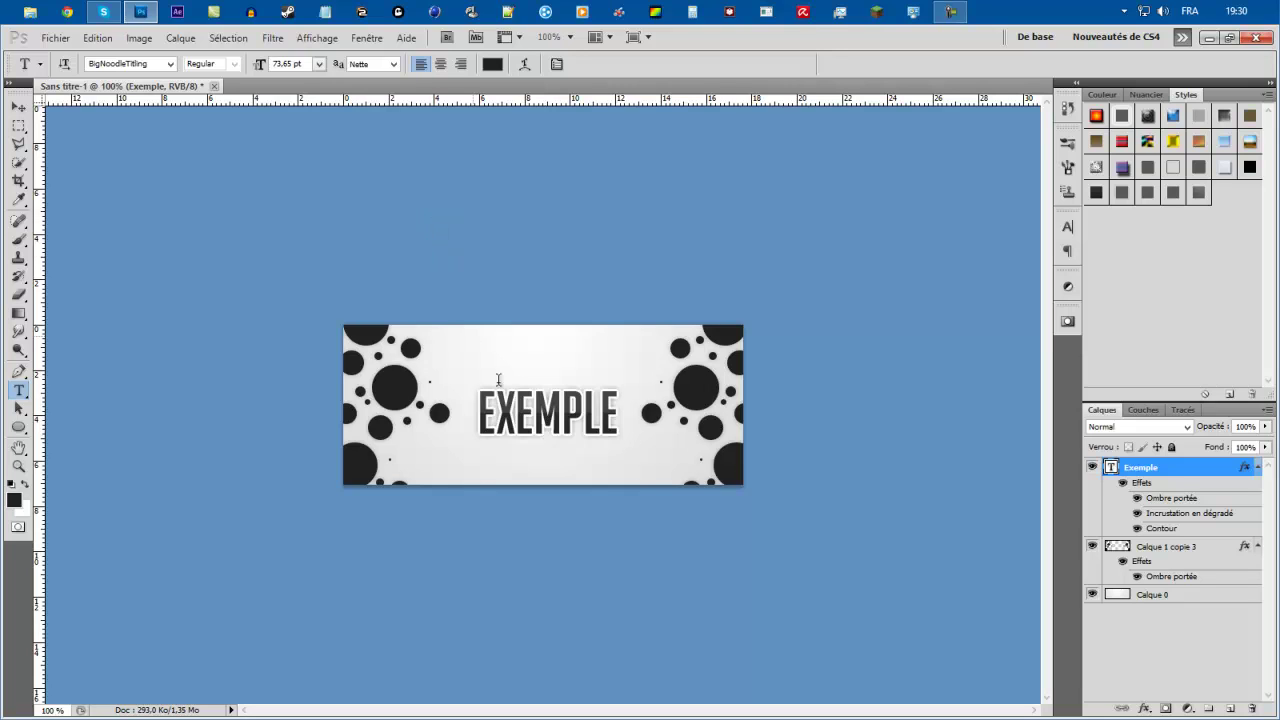
left_click_drag(545, 425, 546, 387)
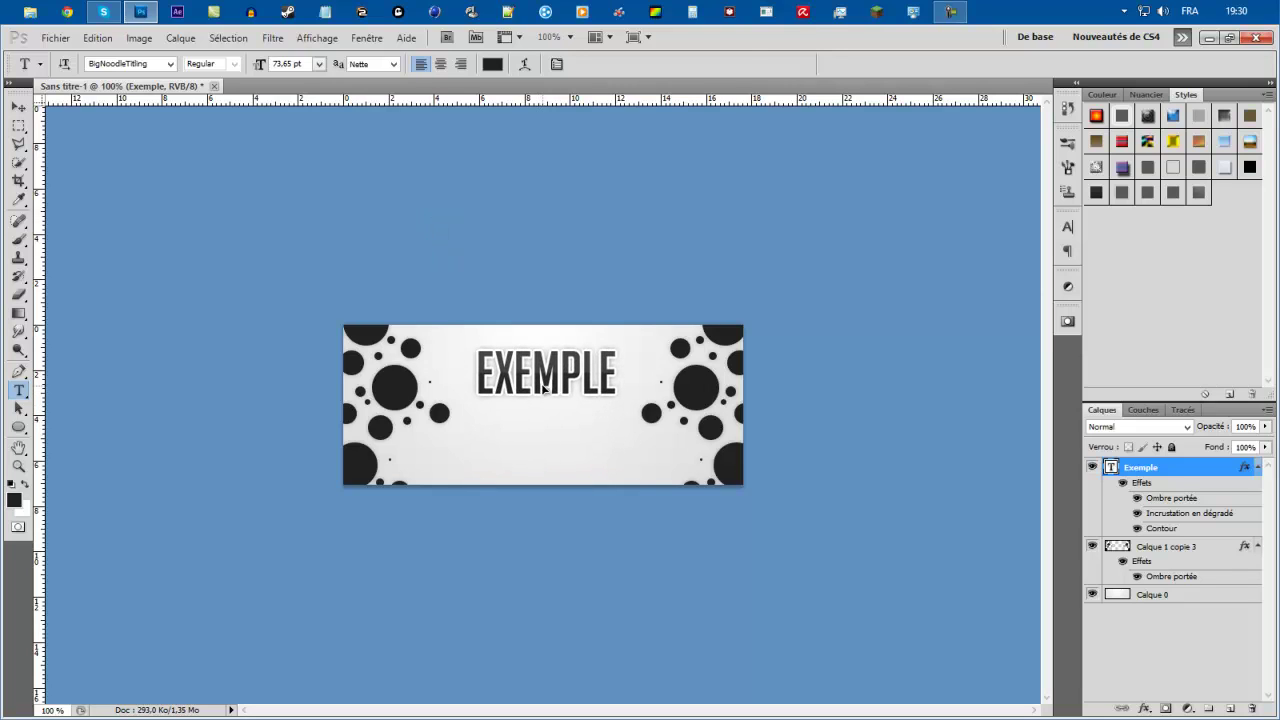
key("ctrl+t")
left_click_drag(622, 408, 658, 431)
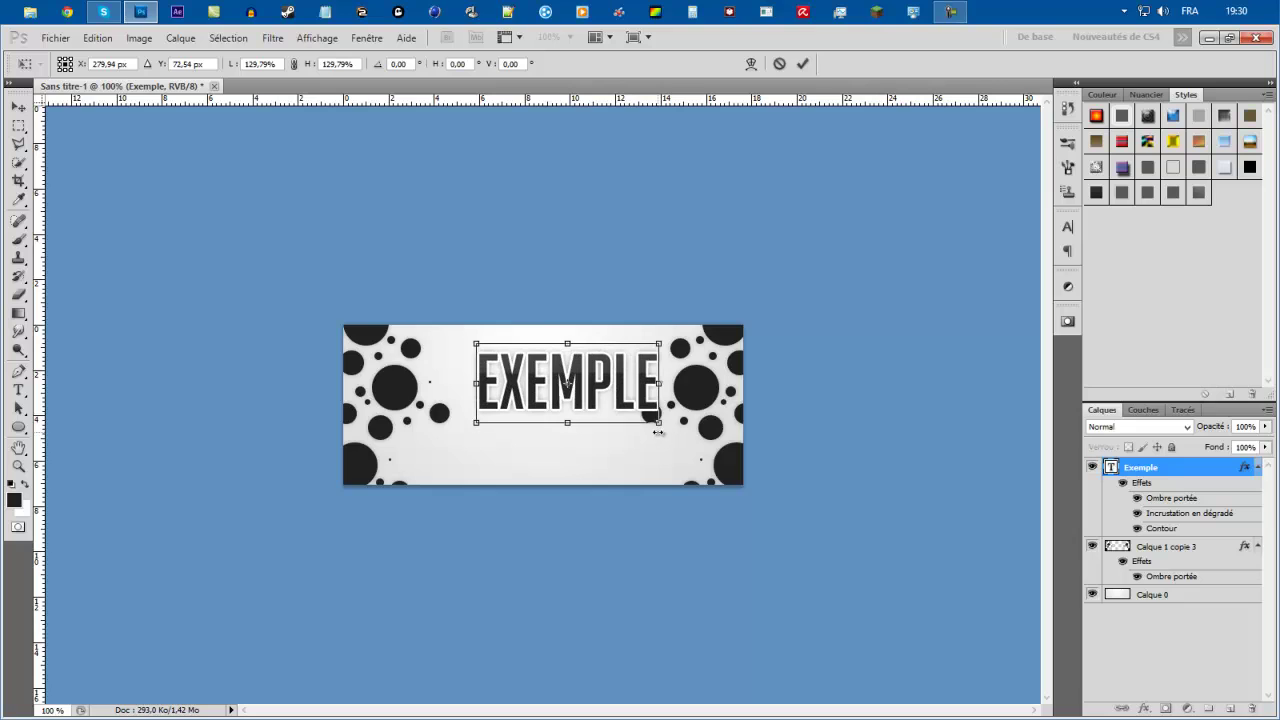
key("Return")
left_click_drag(596, 394, 573, 370)
- Add a new text layer reading "Une courte description" below the Exemple title
left_click(451, 450)
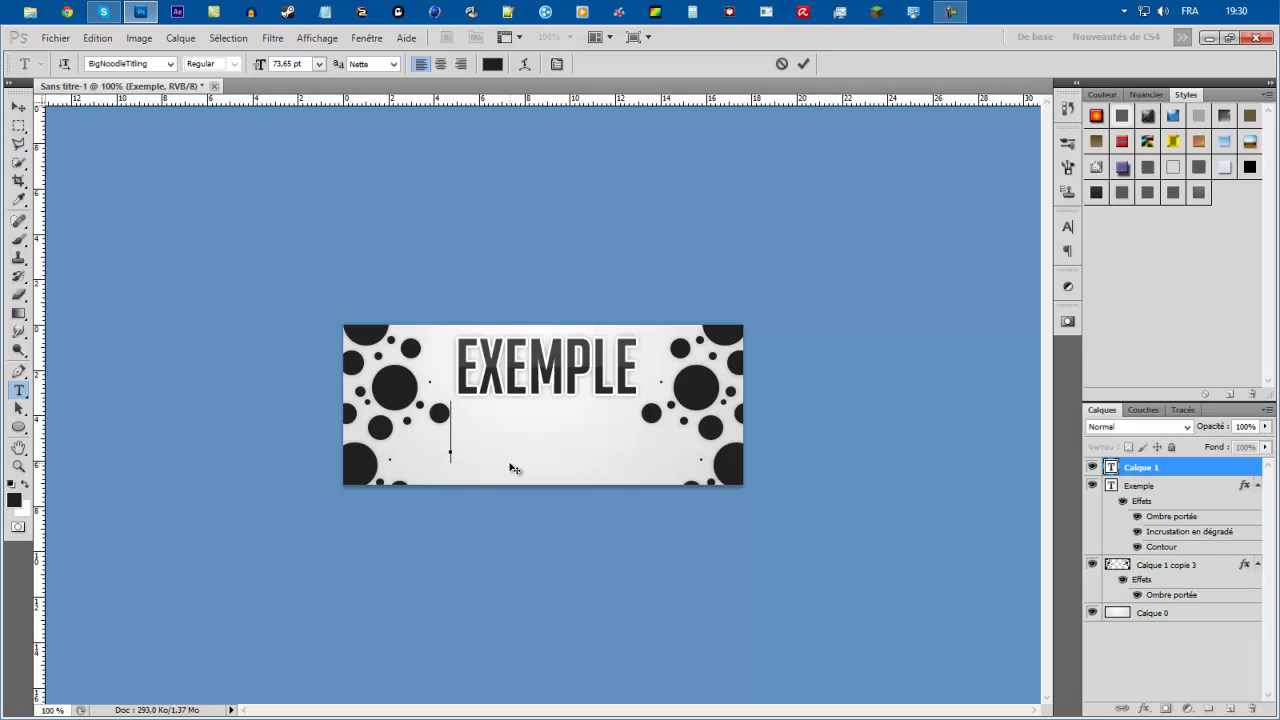
type("U")
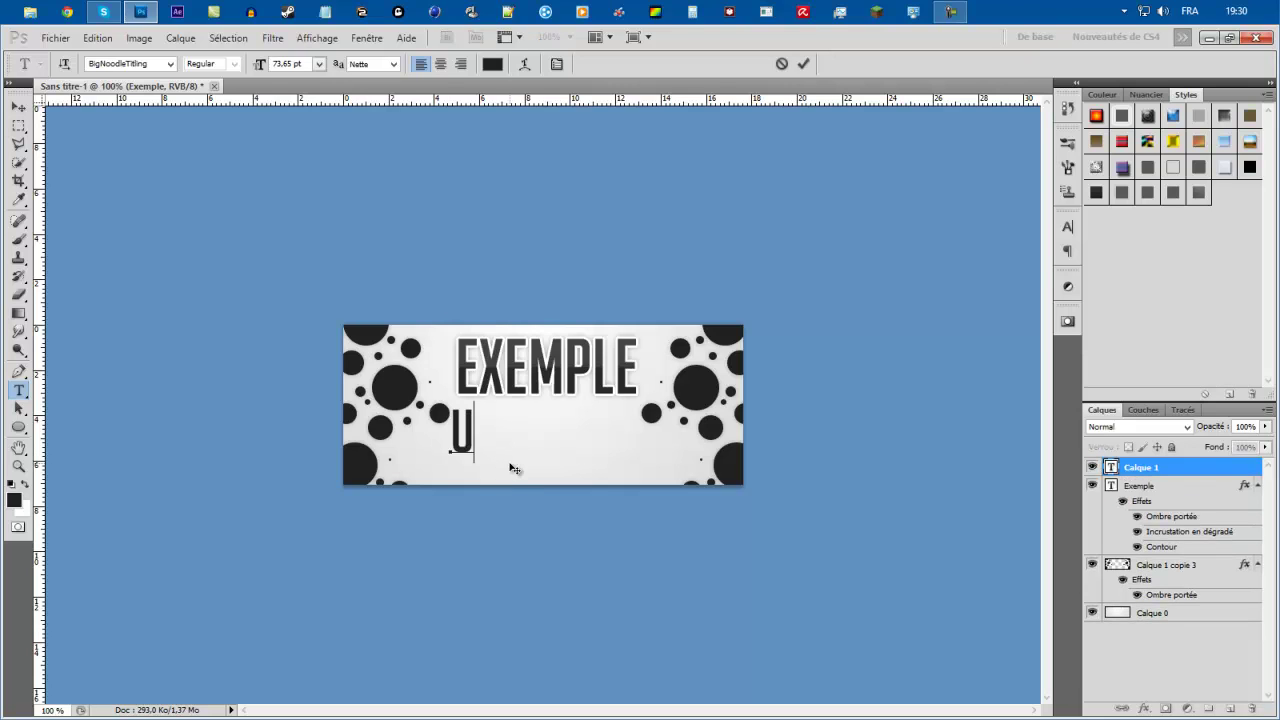
type("NE COURTE ")
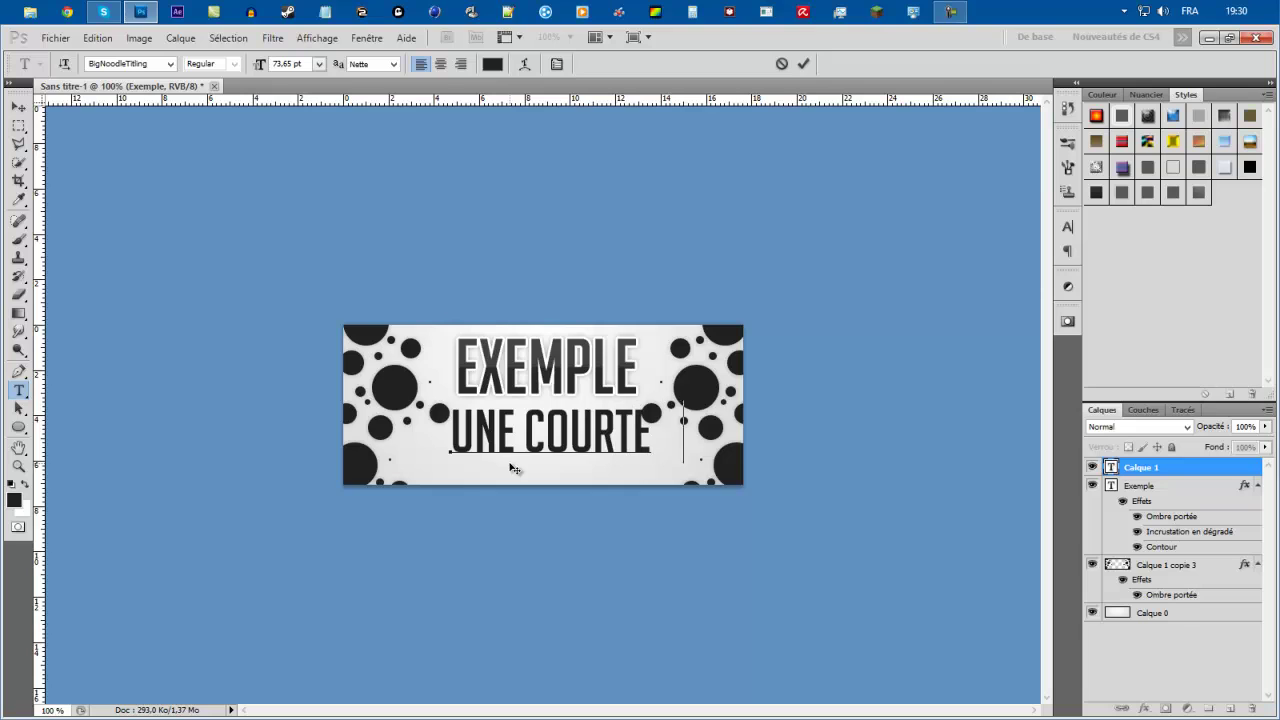
type("DESCRIPT")
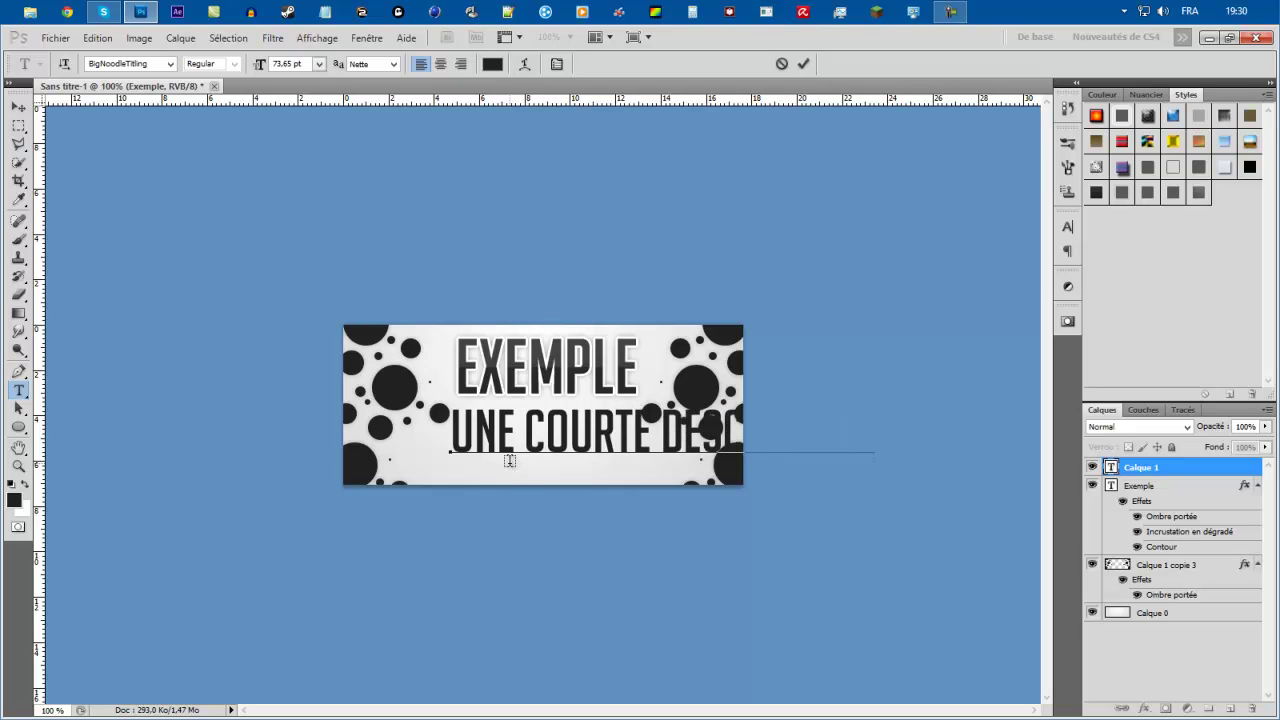
- Set the font of the whole description line to Caviar Dreams
key("ctrl+a")
left_click(125, 63)
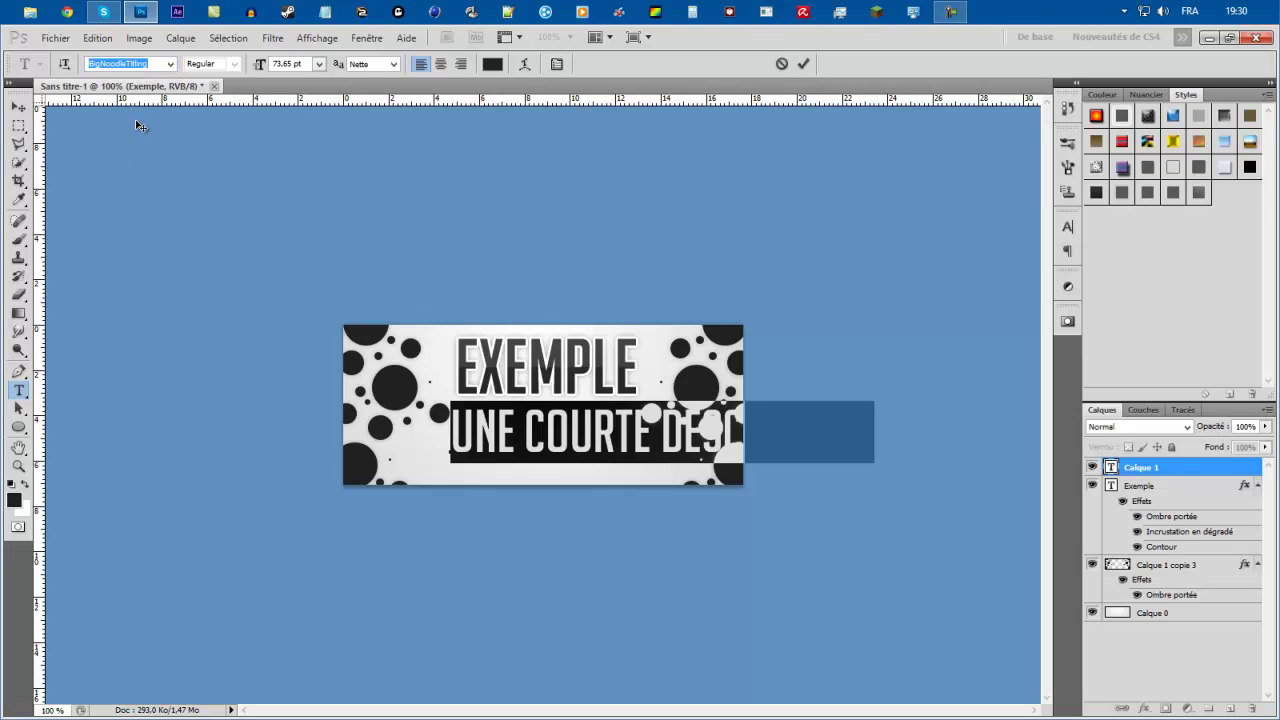
type("Caviar Dreams")
key("Return")
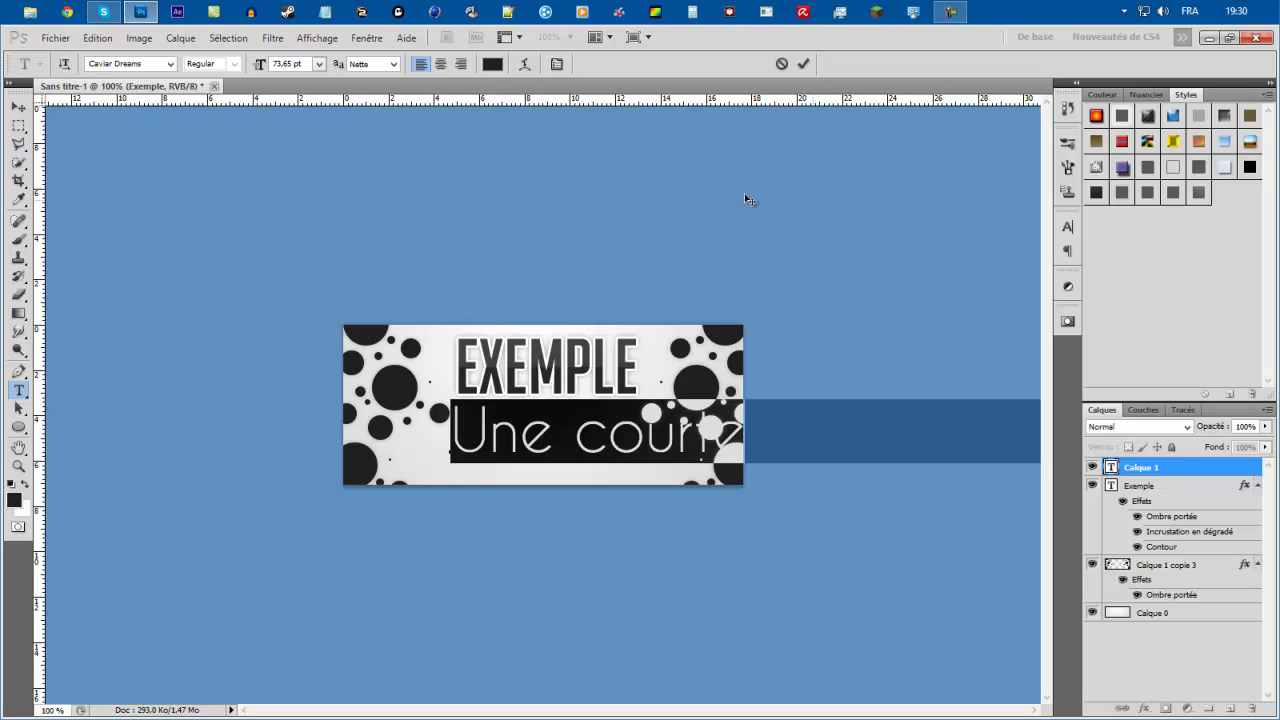
- Change the description's initial capital U to a lowercase u
key("Left")
key("Right")
key("shift+Left")
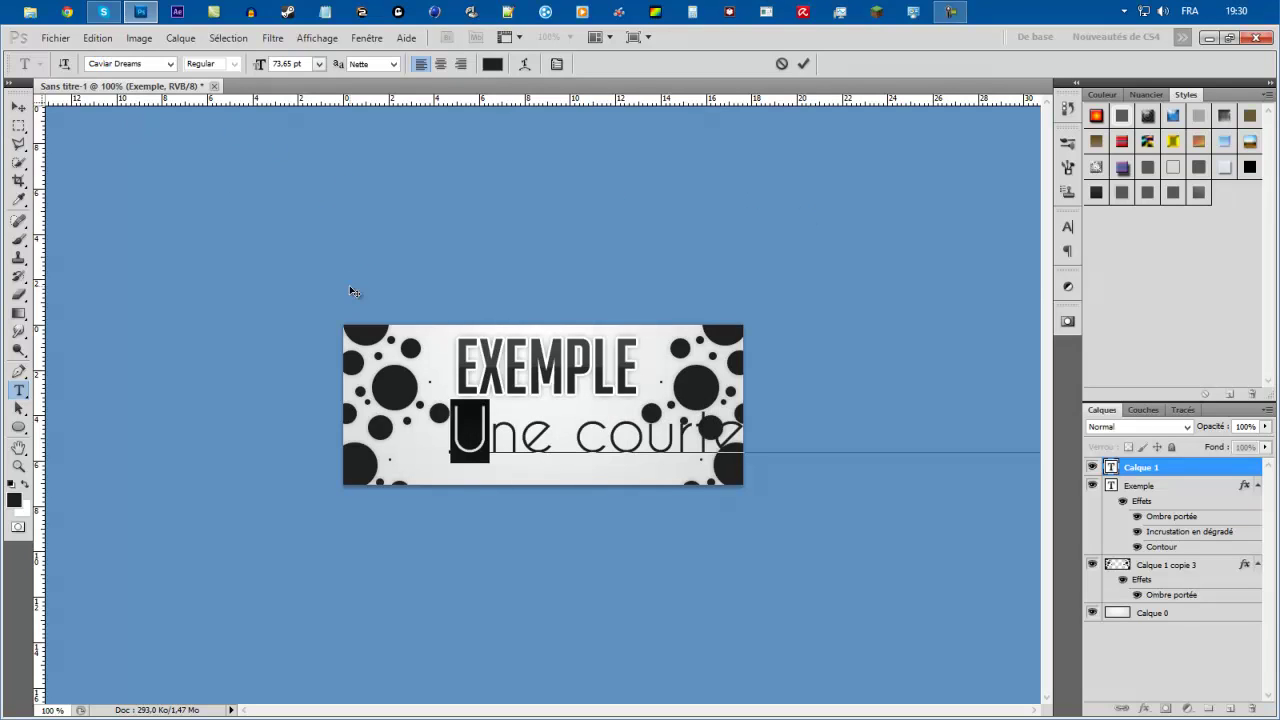
type("u")
- Set the description text to 20.65 pt, centre it directly under the Exemple title and commit the text
key("ctrl+a")
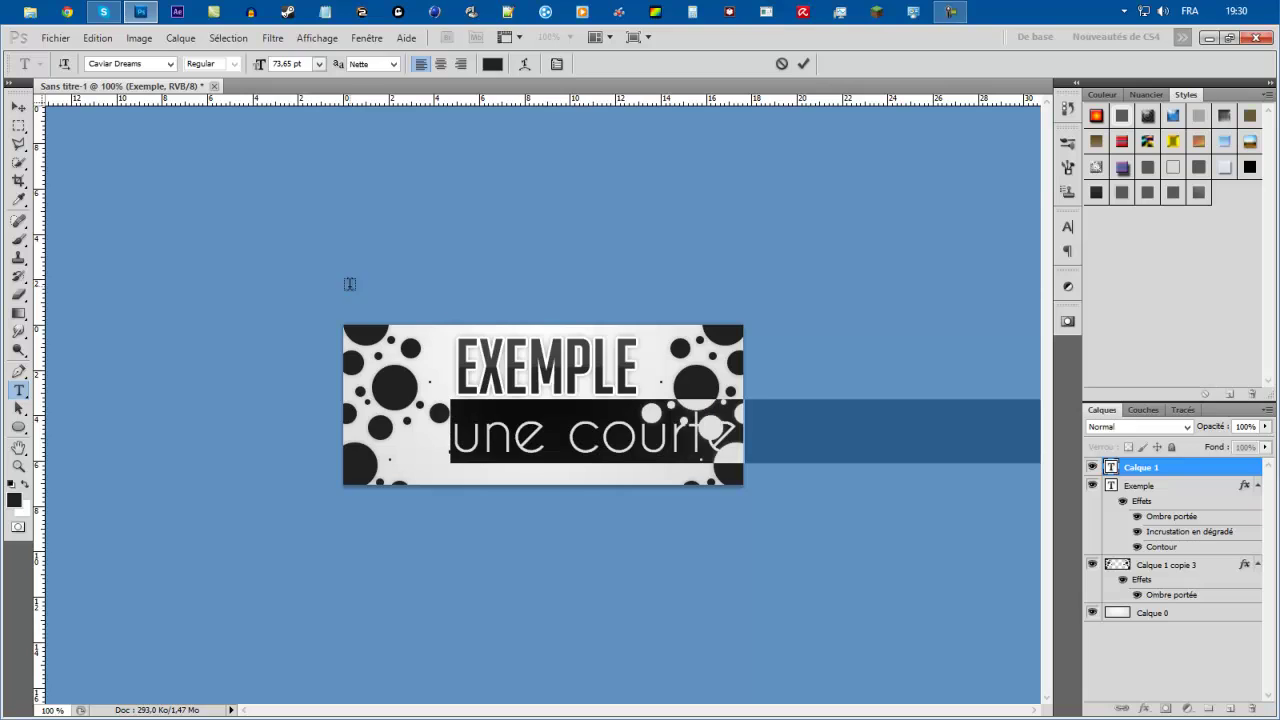
left_click_drag(260, 66, 217, 80)
left_click_drag(510, 487, 520, 451)
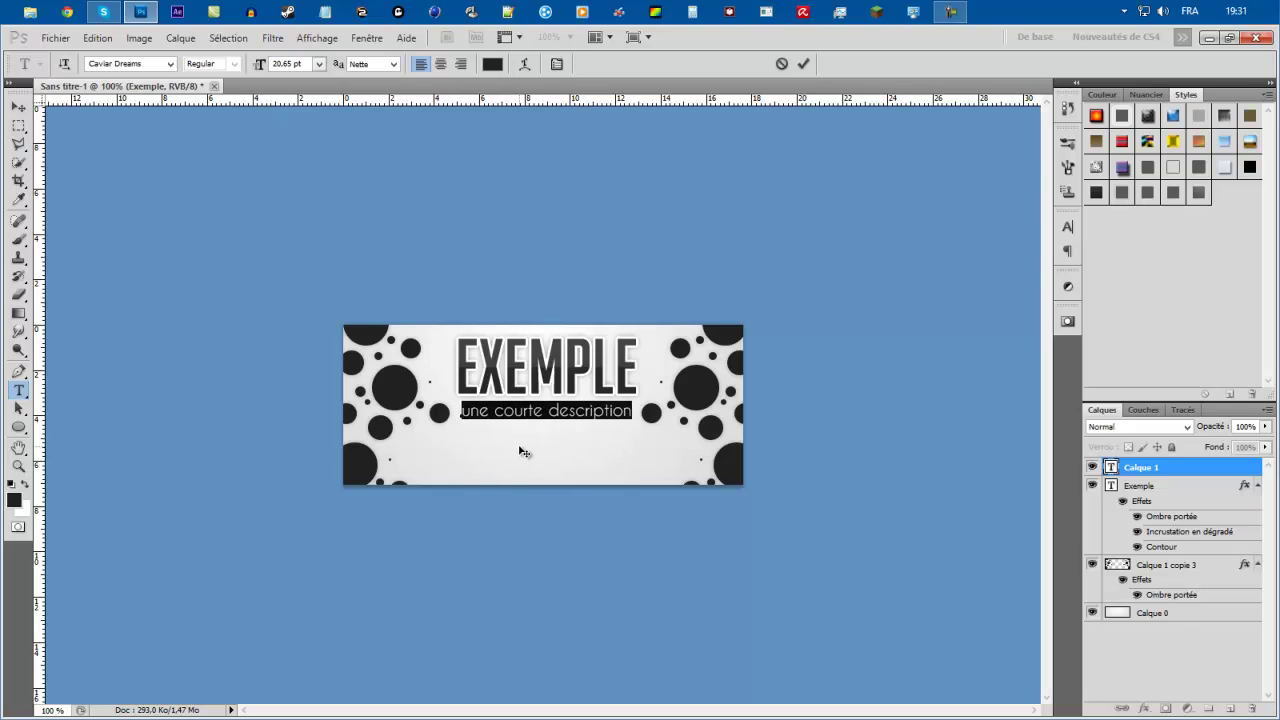
left_click(804, 63)
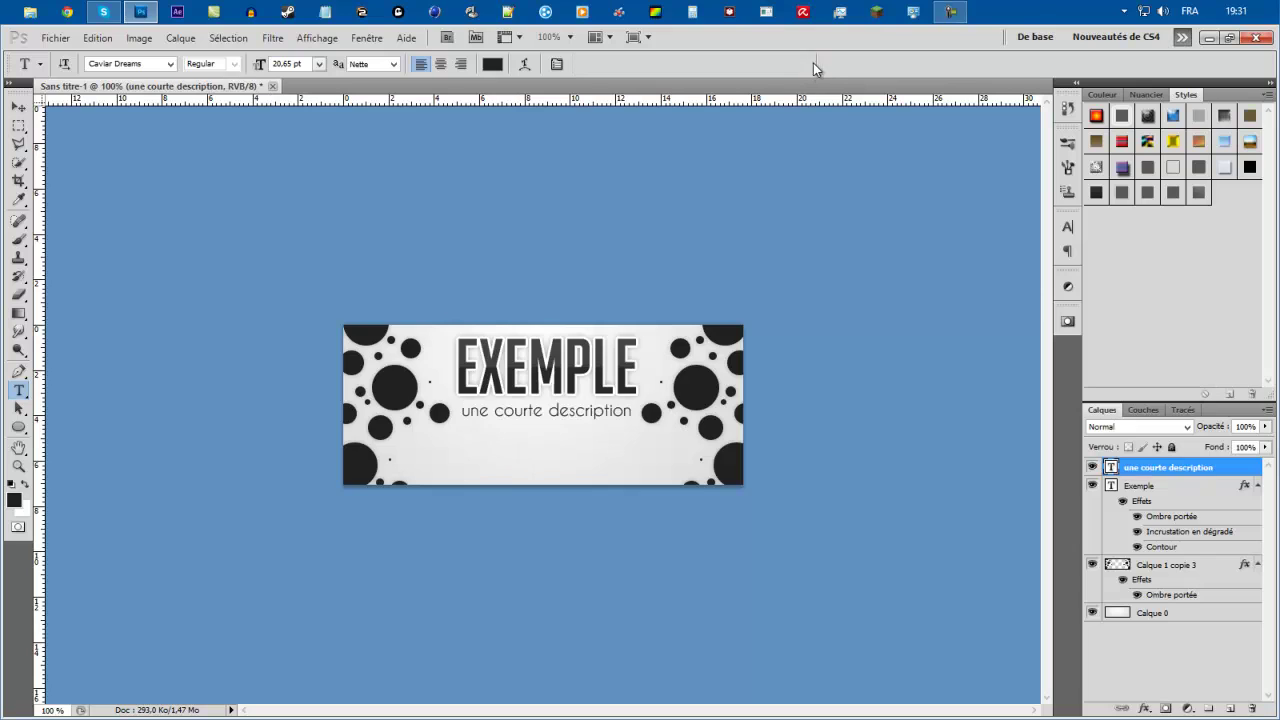
- Select the Exemple and description text layers and move them together to the vertical middle of the banner
left_click(1168, 489, "shift")
left_click_drag(597, 370, 597, 410)
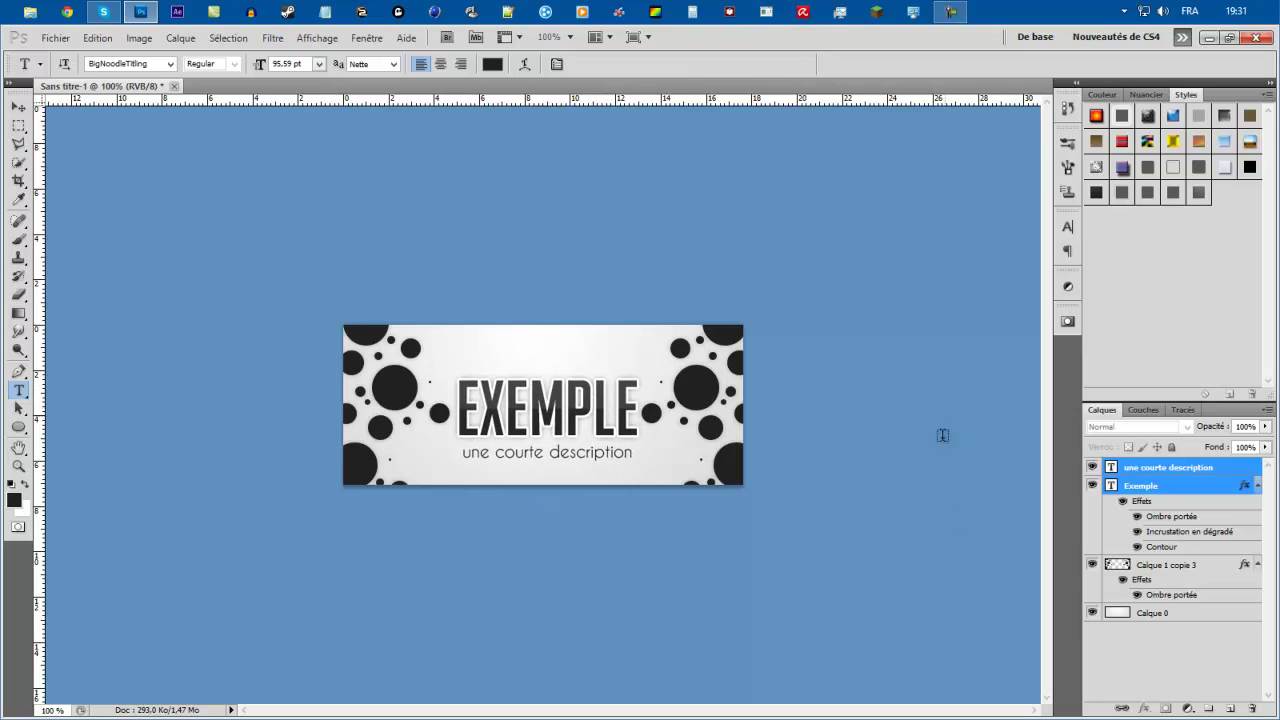
left_click(1147, 468)
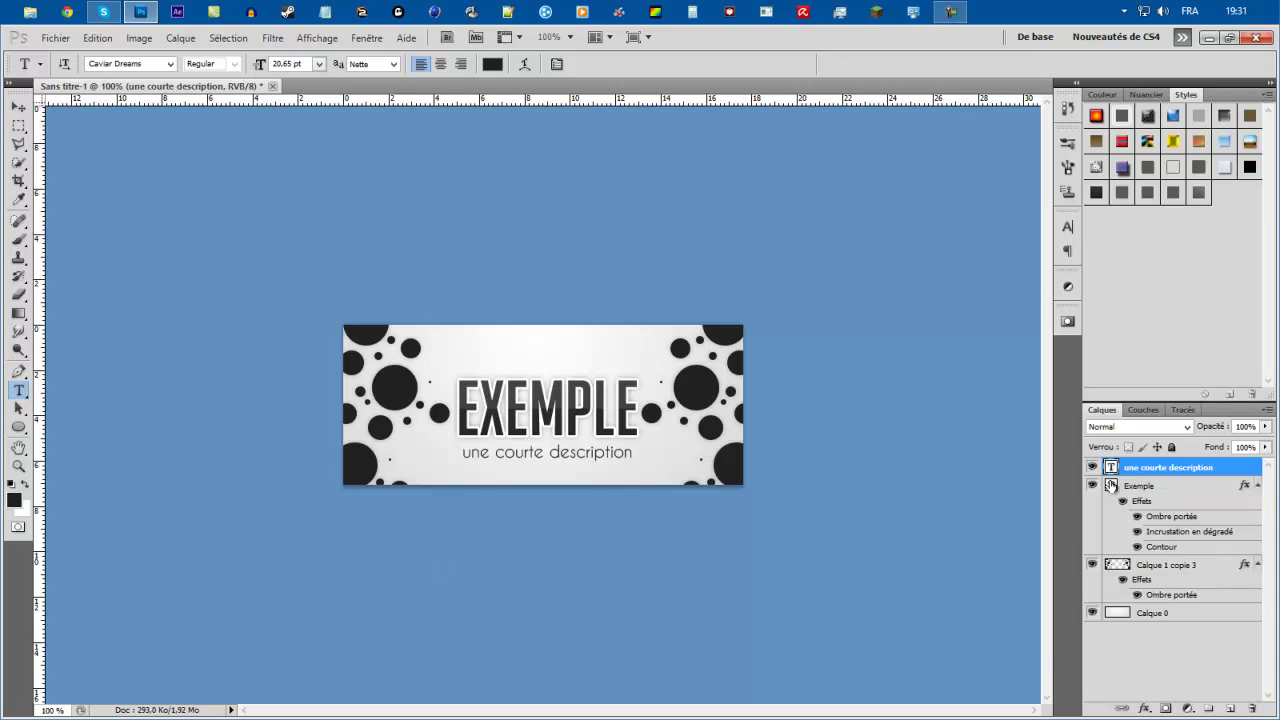
left_click(1140, 486, "shift")
left_click_drag(630, 417, 625, 408)
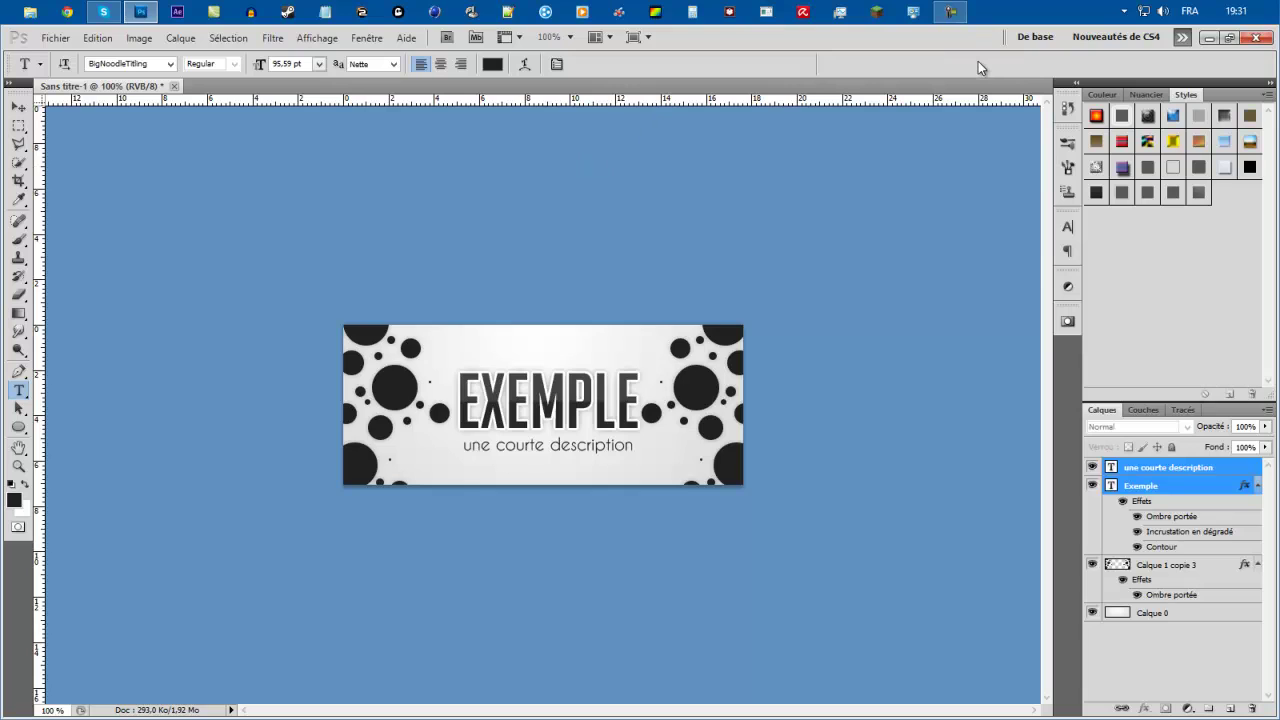
- Close Photoshop with the banner document and bring up the screen recorder window
left_click(1256, 40)
left_click(662, 298)
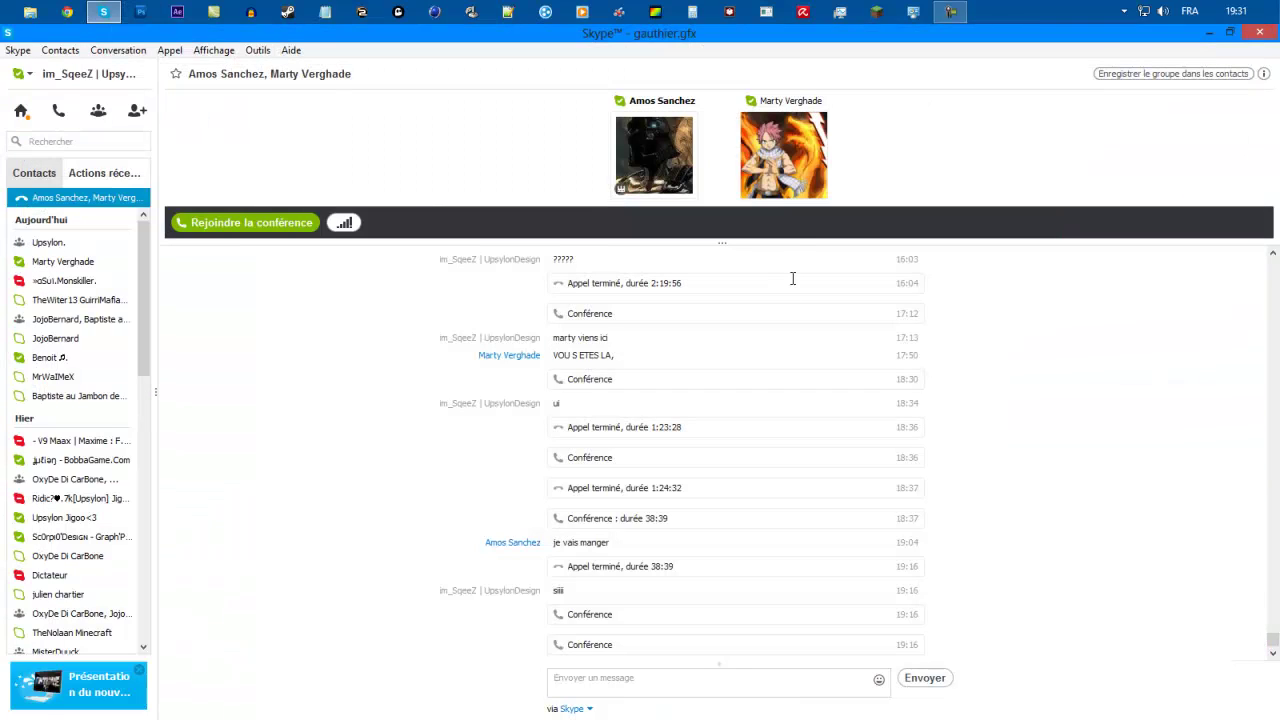
left_click(960, 10)
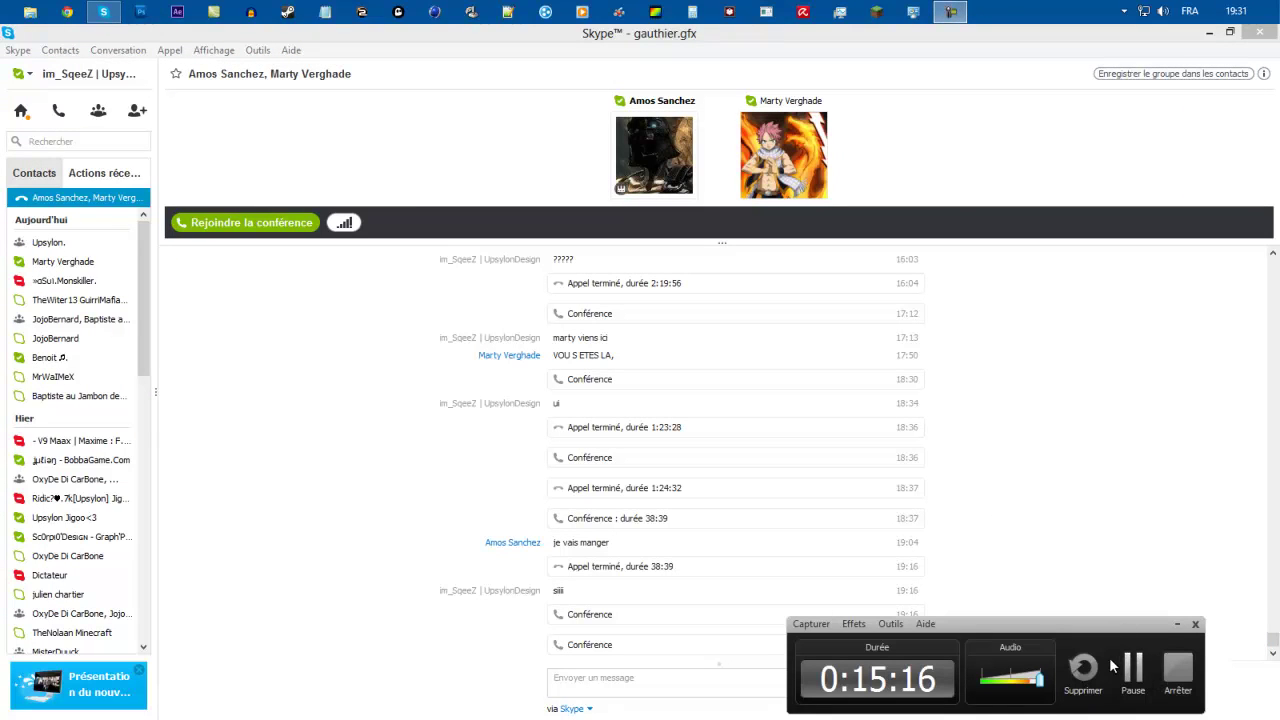